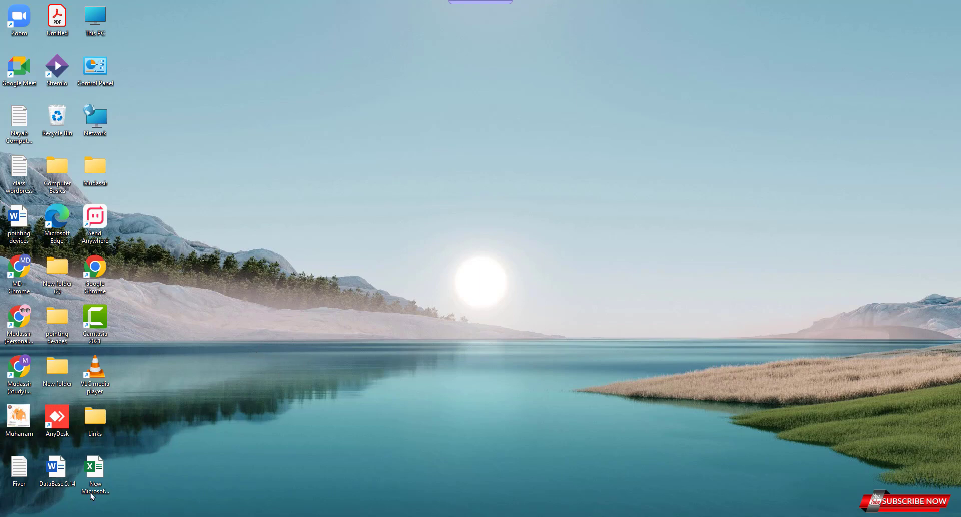
- Search the Start menu for 'excel', fixing a typo, so the Excel app is the best match
key(super)
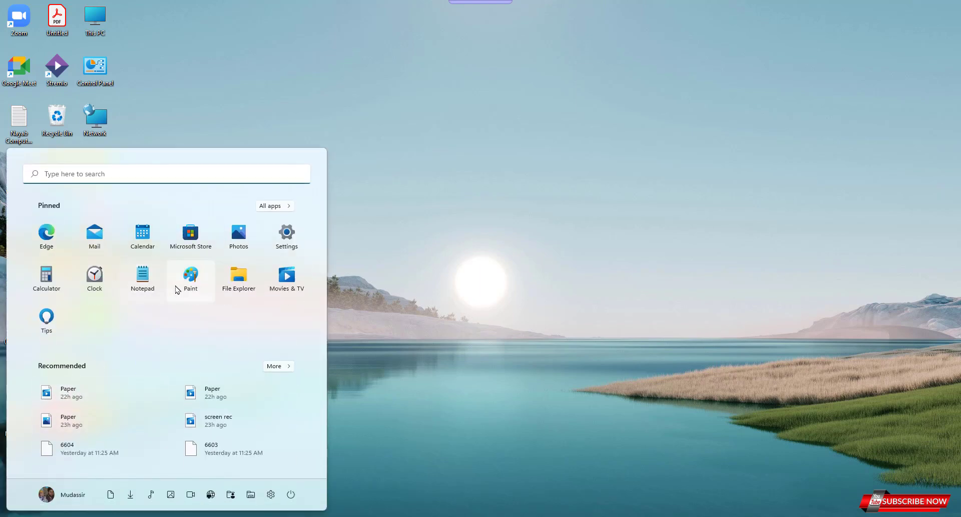
click(143, 176)
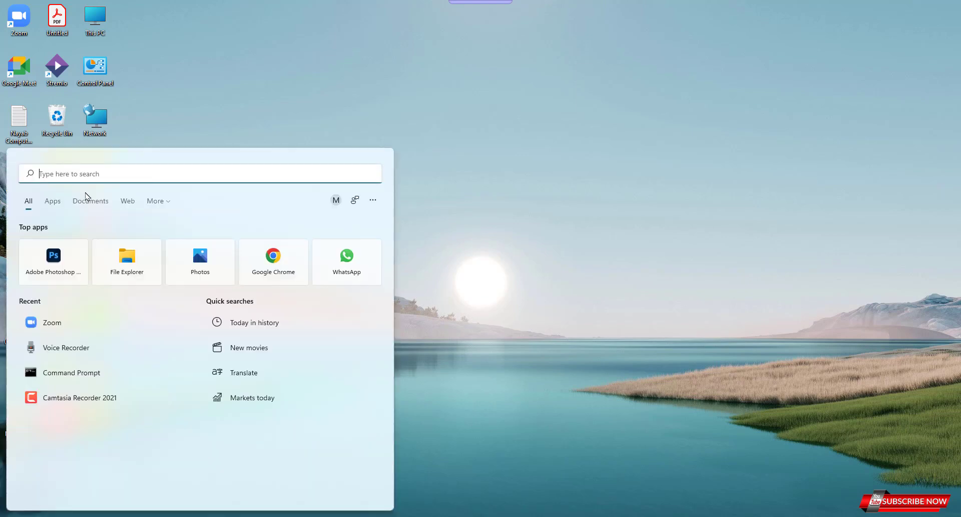
text(exe)
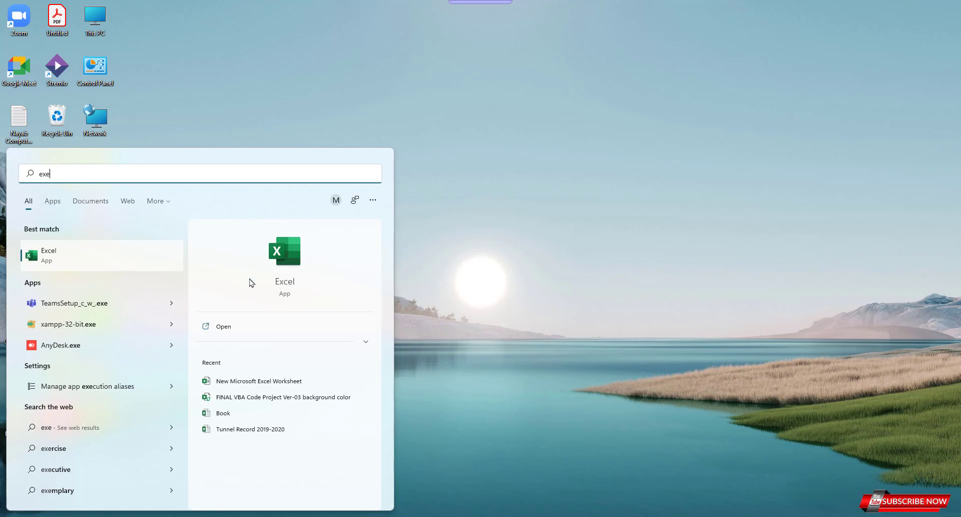
key(BackSpace)
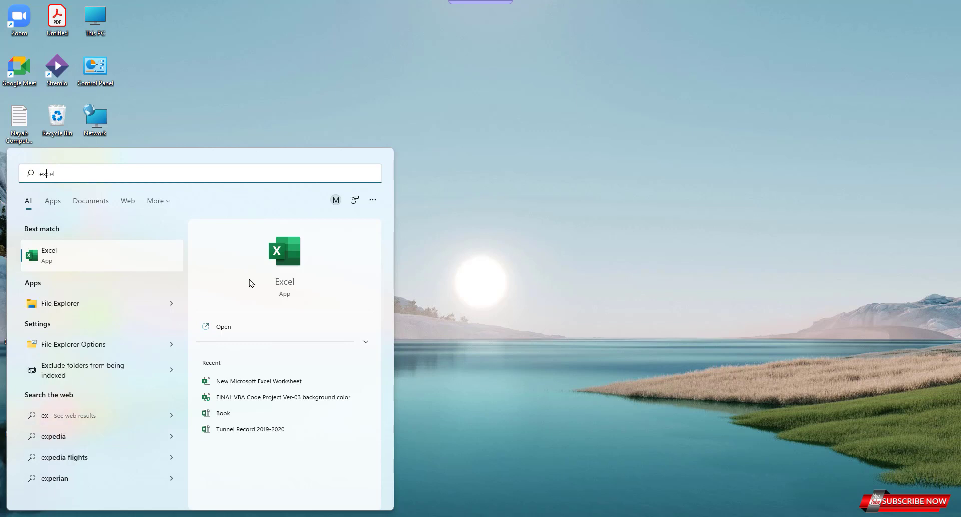
text(cel)
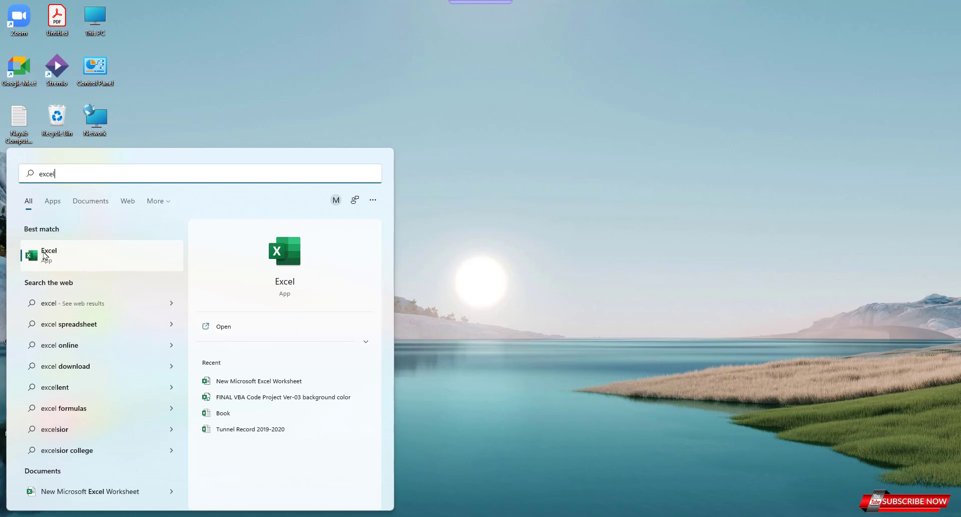
- Launch Excel from the search results and create a new blank workbook (Book1)
click(45, 255)
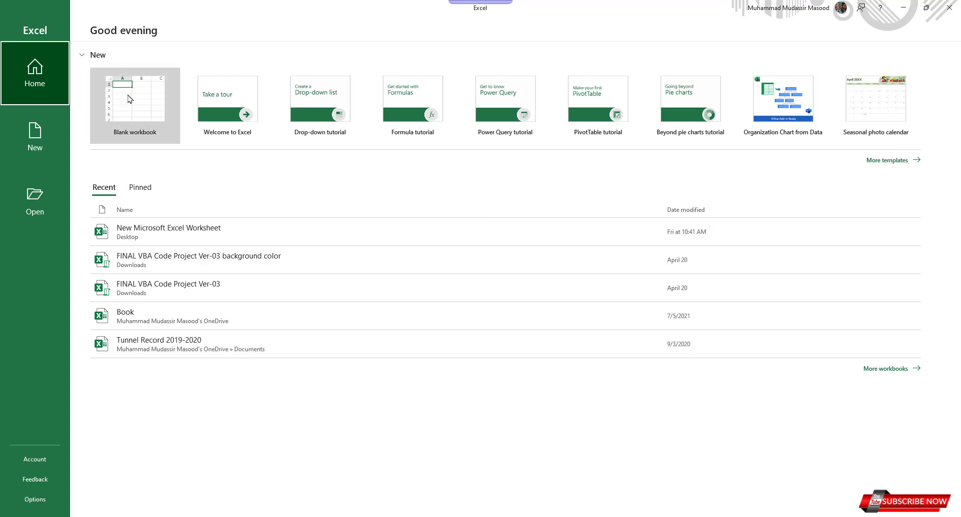
click(128, 99)
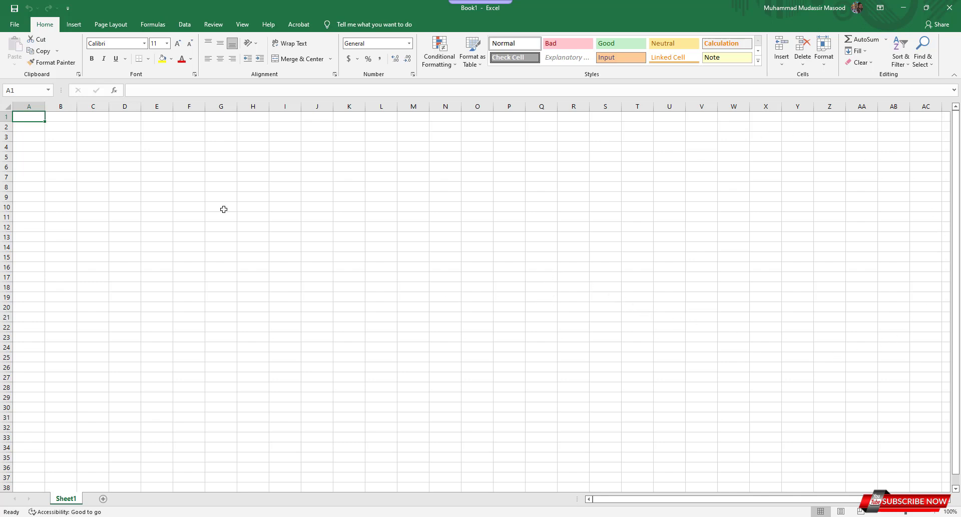
drag(75, 186, 820, 394)
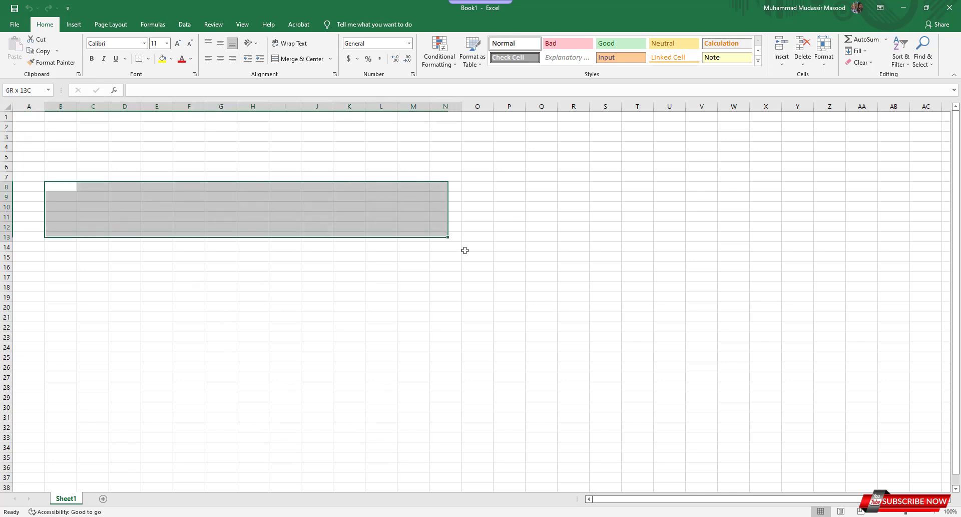
click(580, 249)
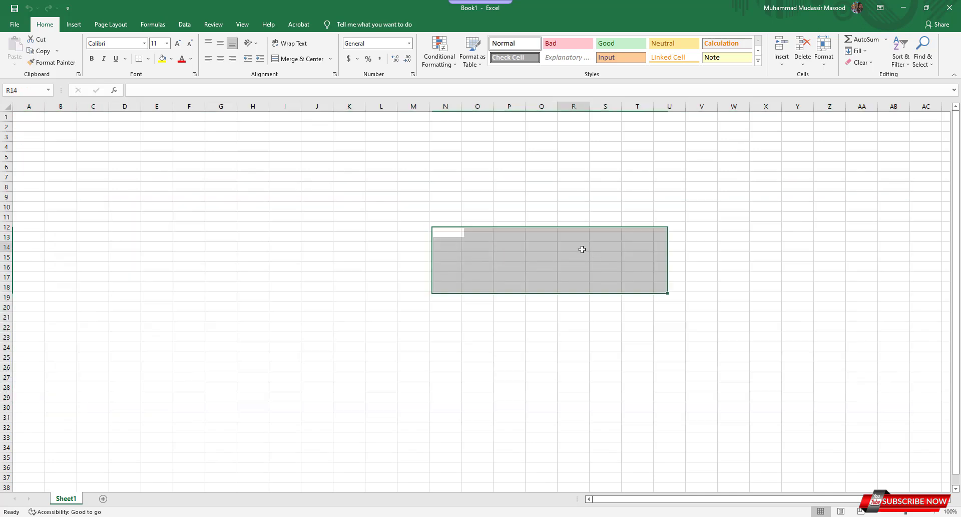
click(103, 143)
click(26, 120)
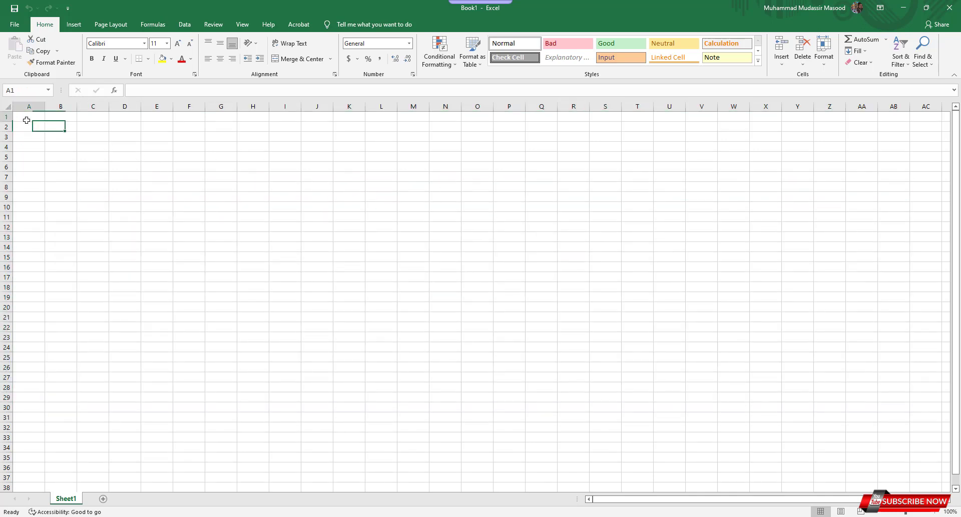
click(56, 128)
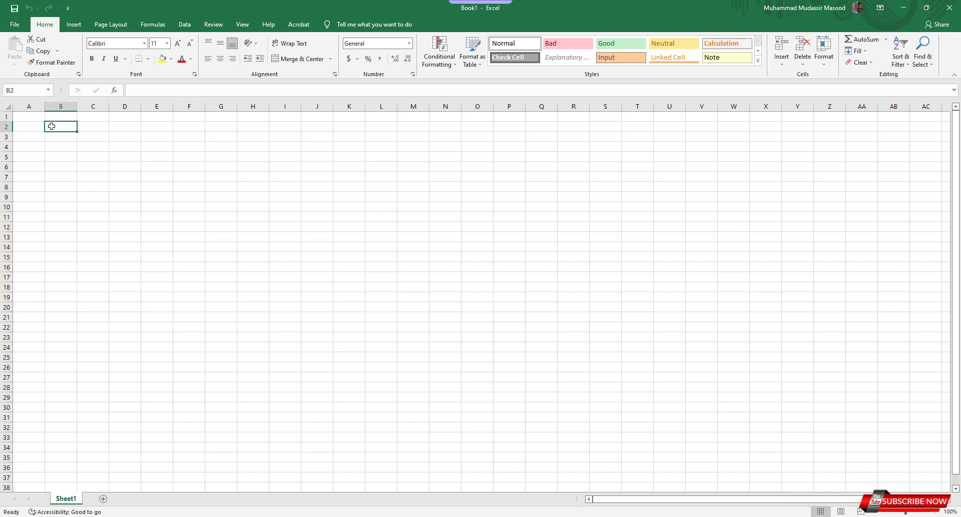
click(342, 225)
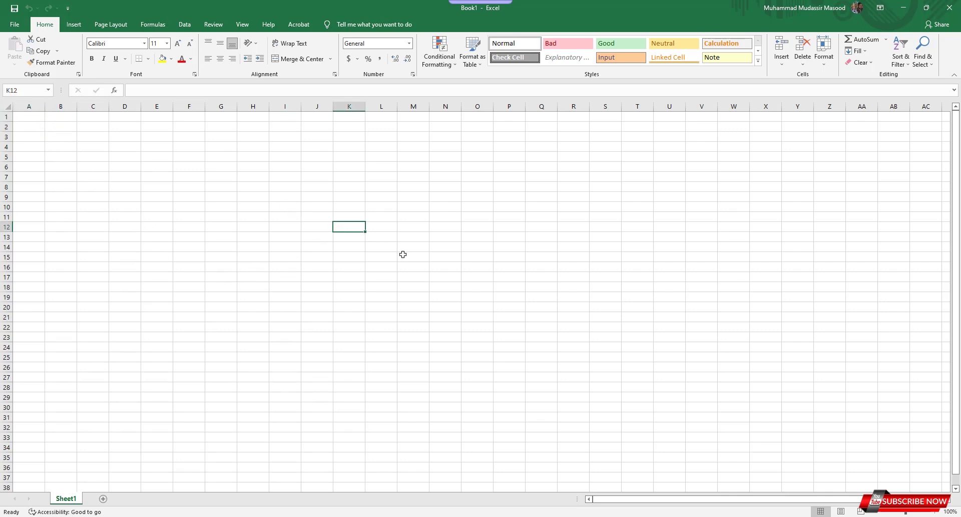
click(531, 188)
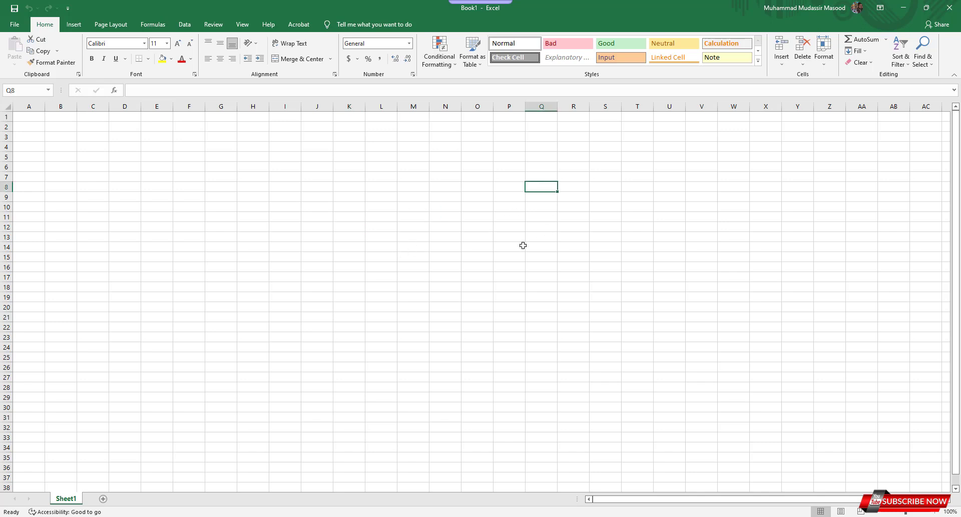
click(140, 278)
click(736, 235)
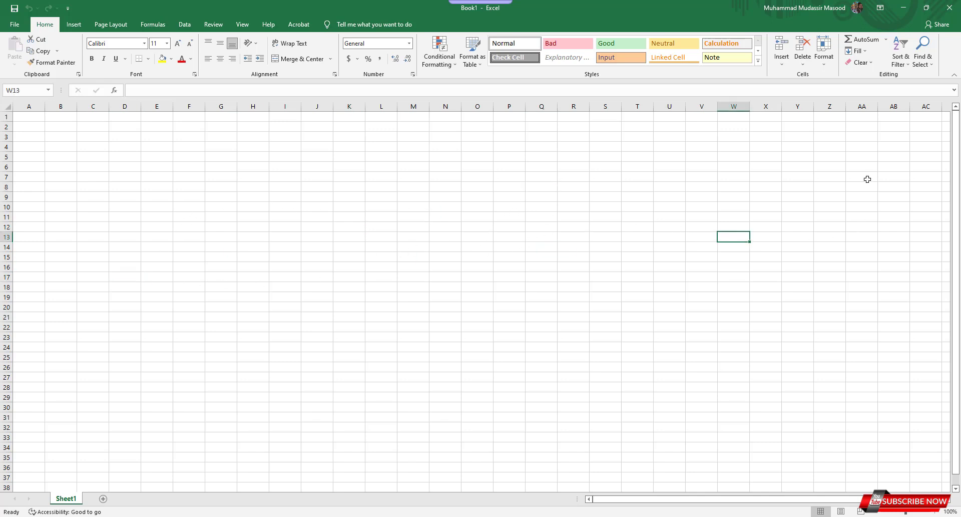
click(866, 179)
click(635, 258)
click(399, 210)
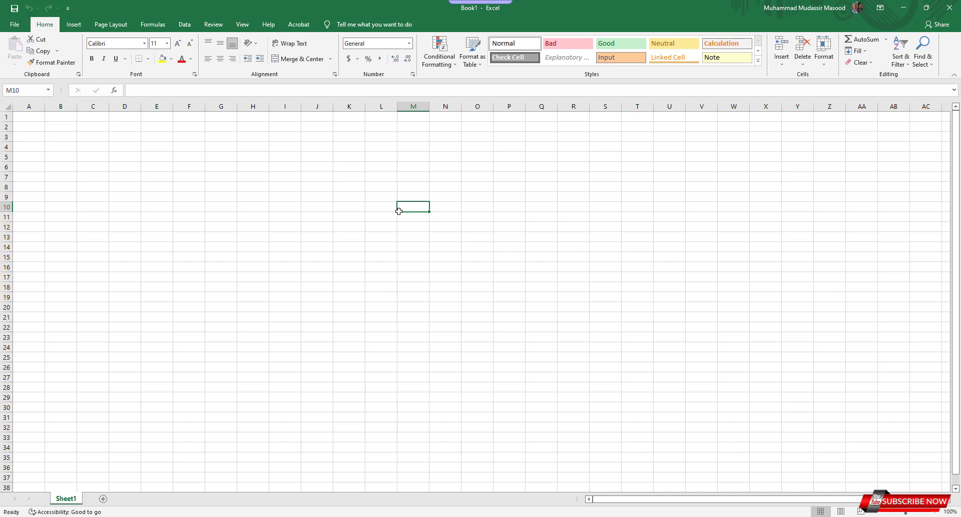
click(168, 186)
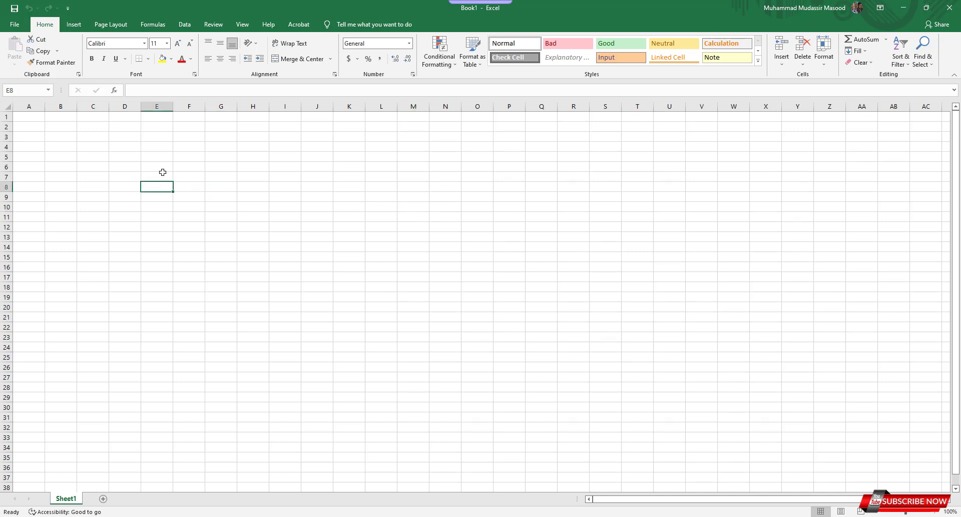
click(30, 117)
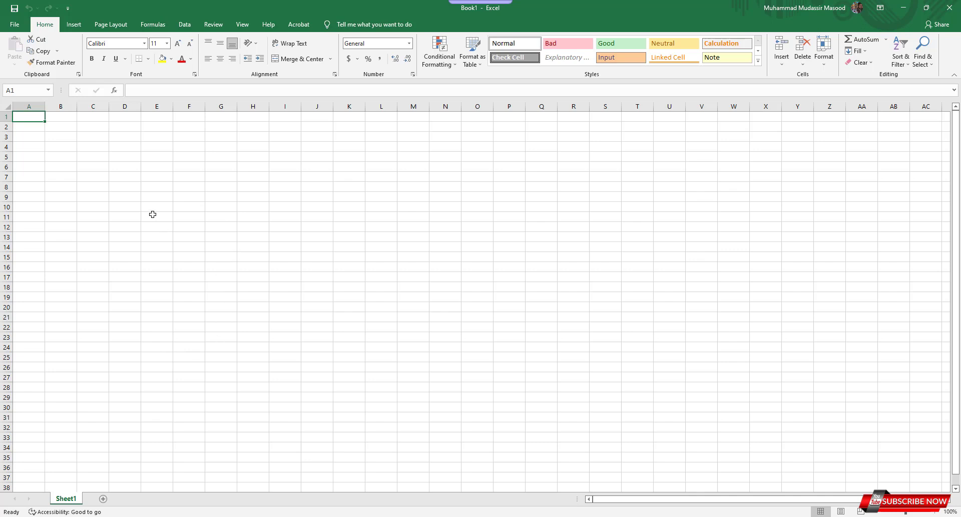
click(149, 196)
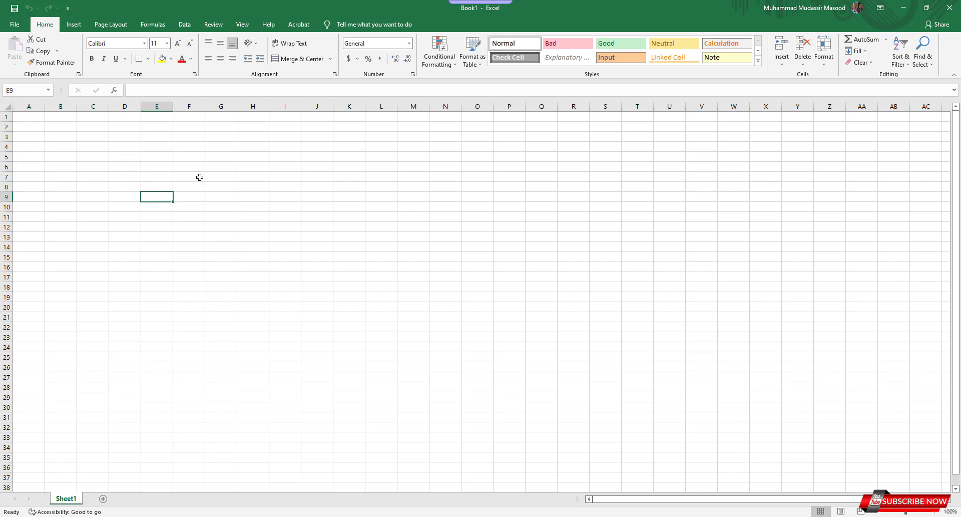
click(29, 120)
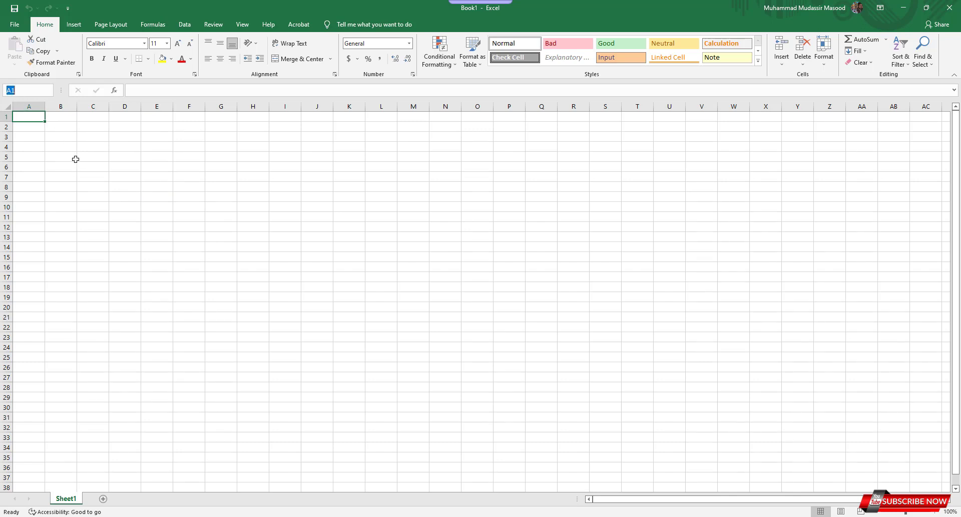
click(64, 145)
click(40, 117)
click(151, 147)
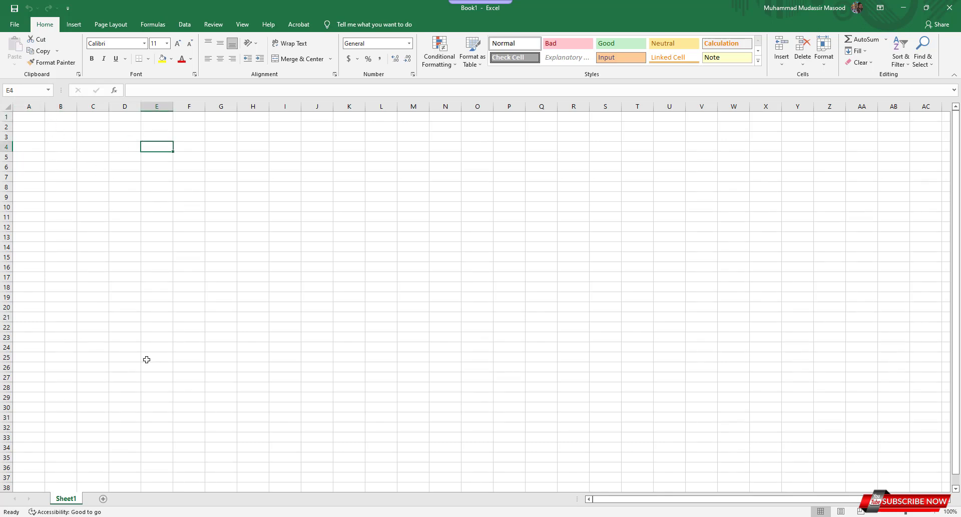
click(144, 307)
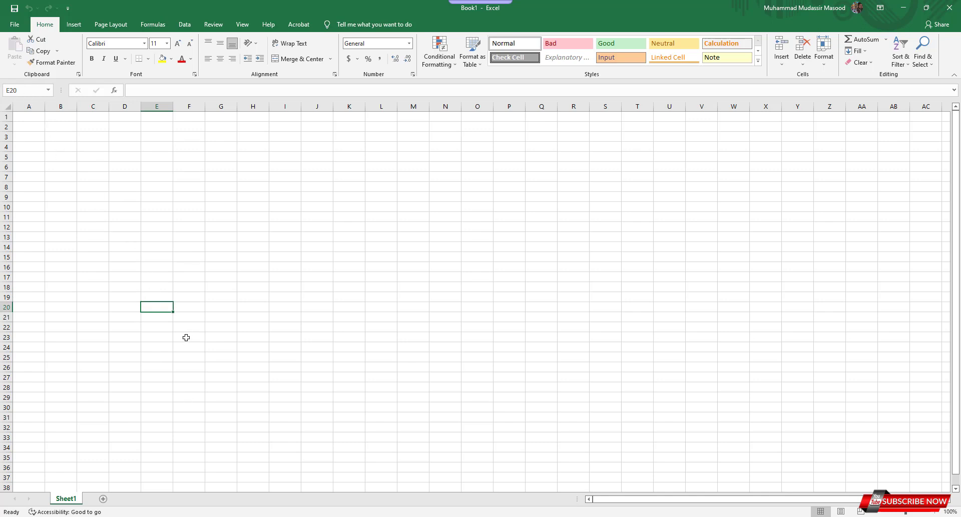
click(157, 289)
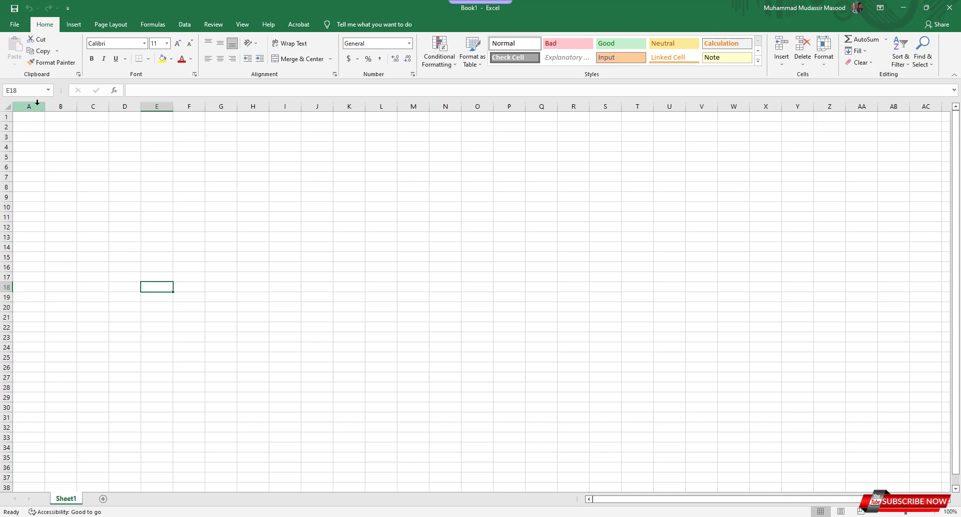
drag(37, 107, 197, 107)
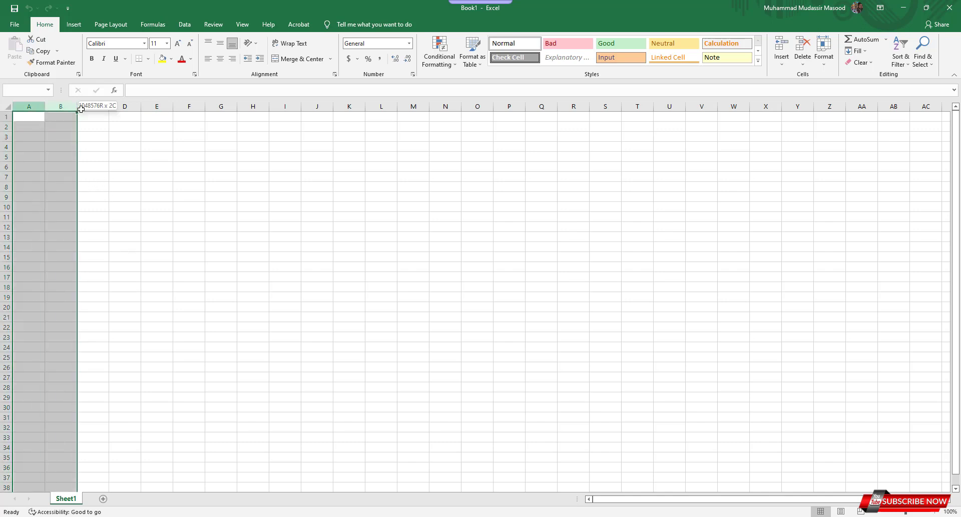
click(252, 186)
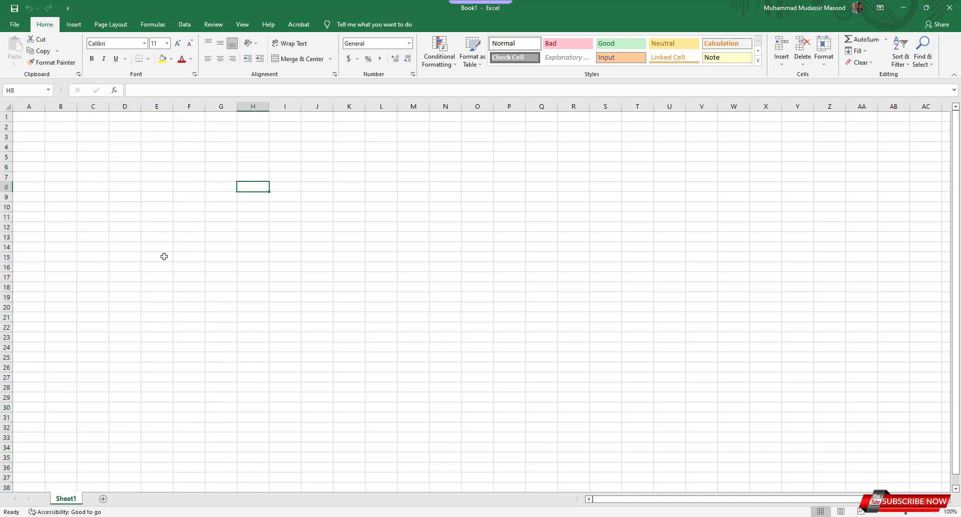
click(5, 116)
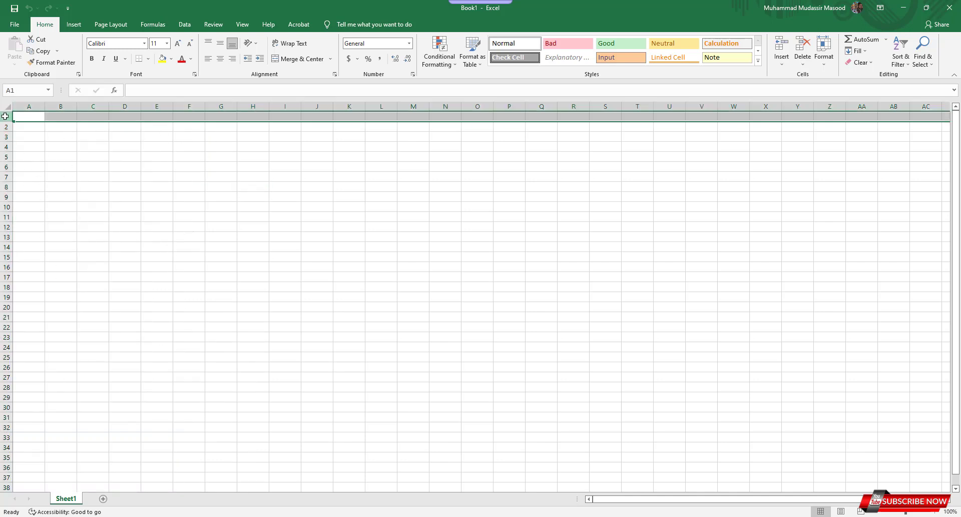
click(4, 127)
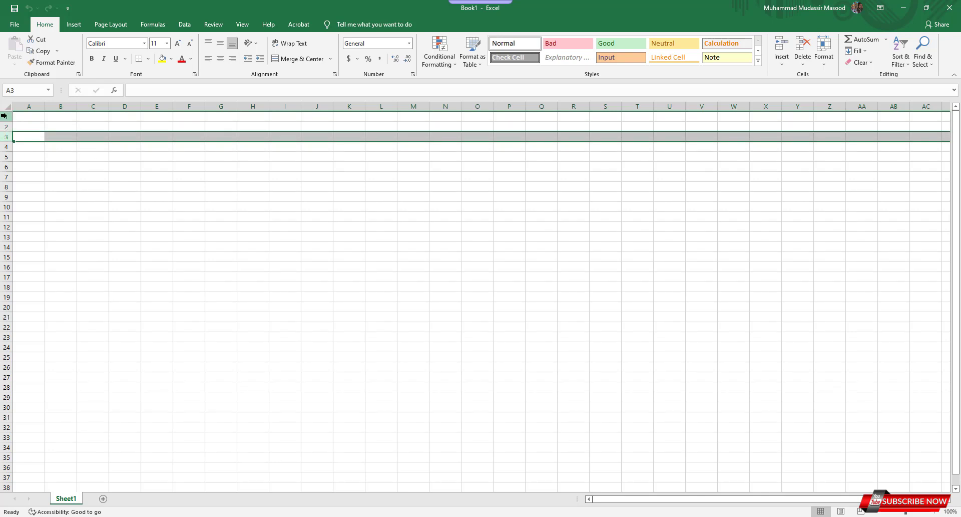
click(6, 117)
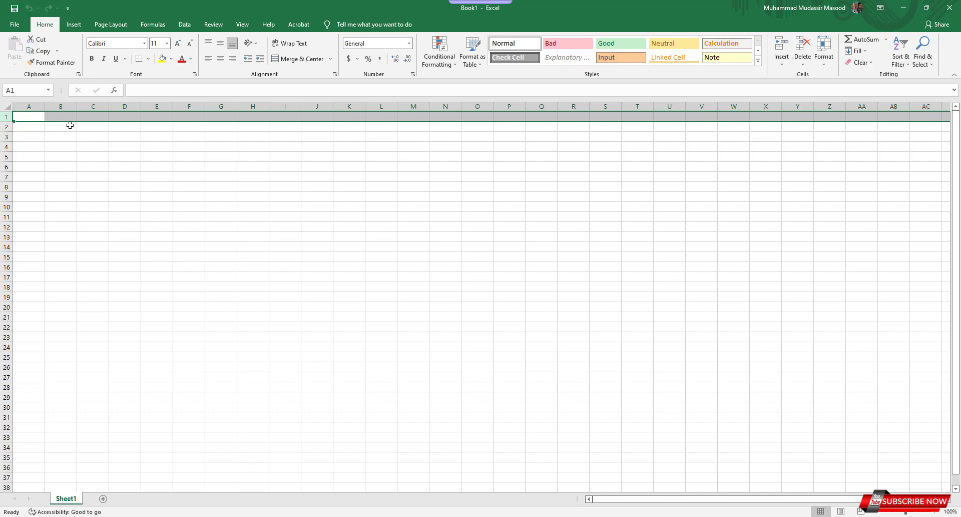
click(70, 125)
click(38, 119)
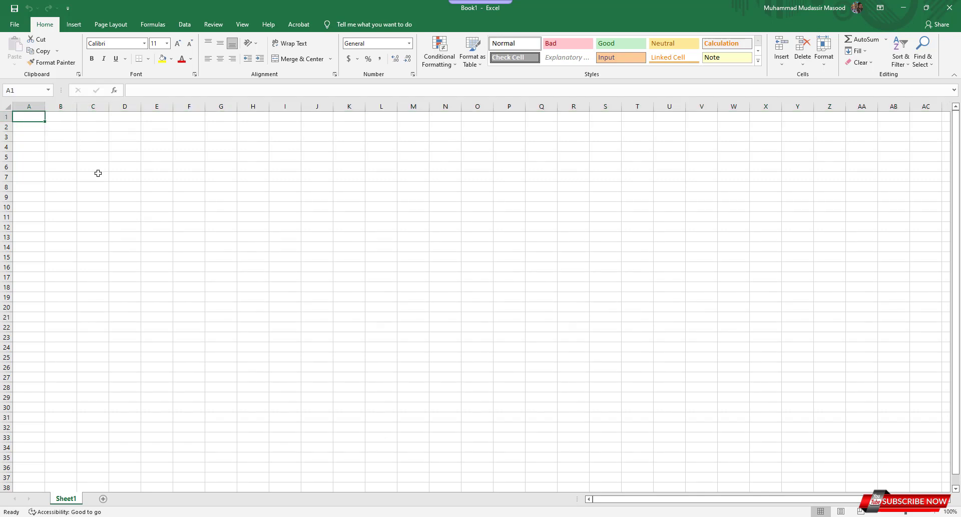
click(34, 105)
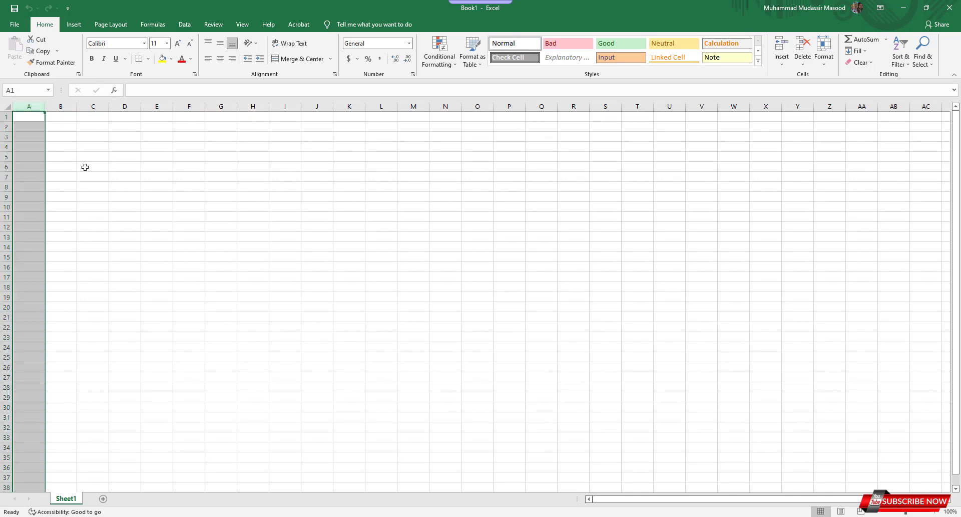
click(129, 189)
click(7, 117)
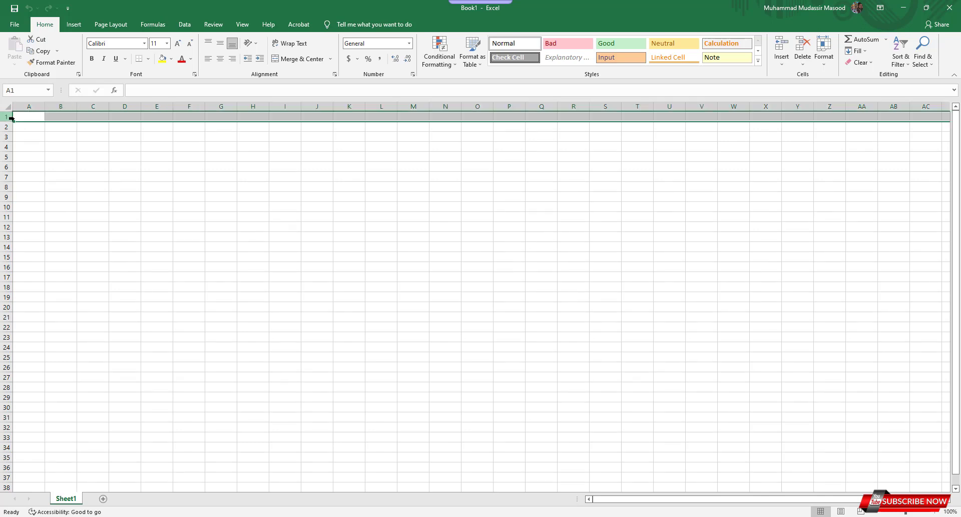
click(8, 196)
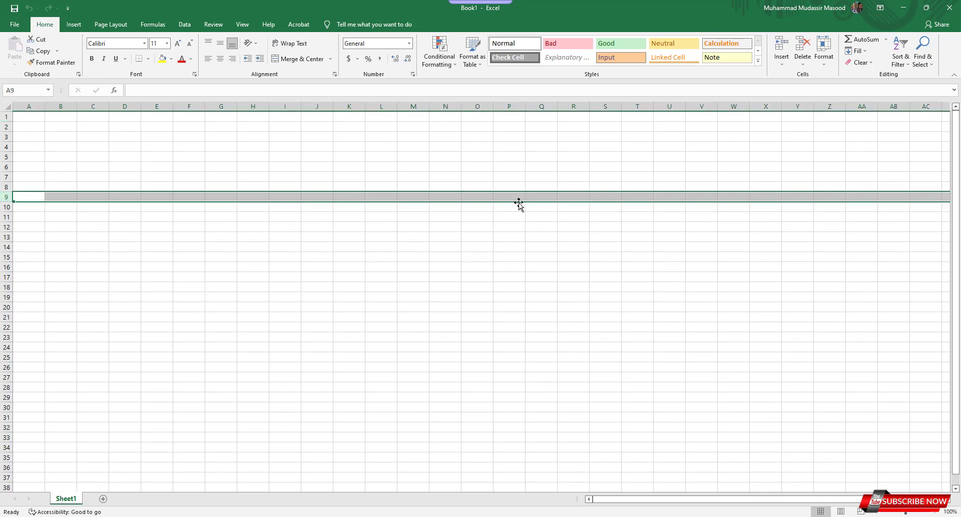
click(249, 106)
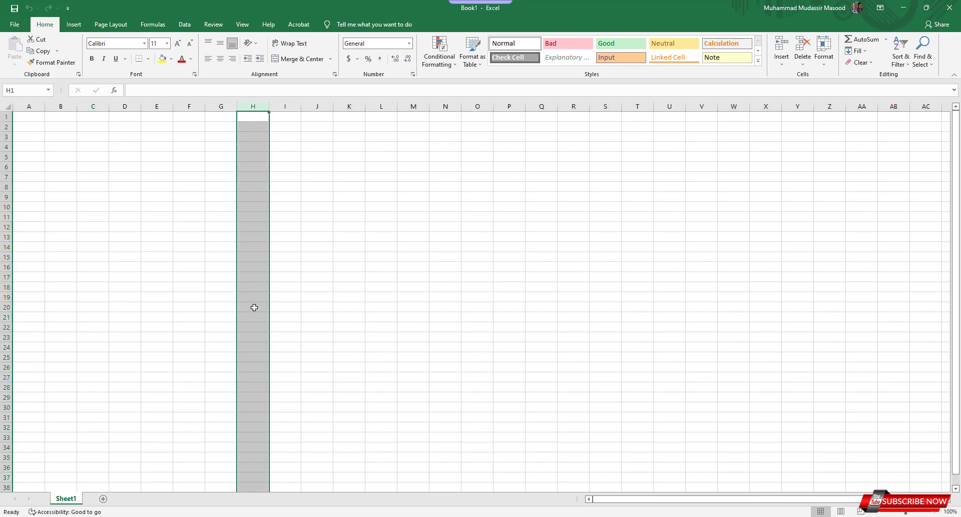
click(2, 167)
drag(386, 208, 346, 216)
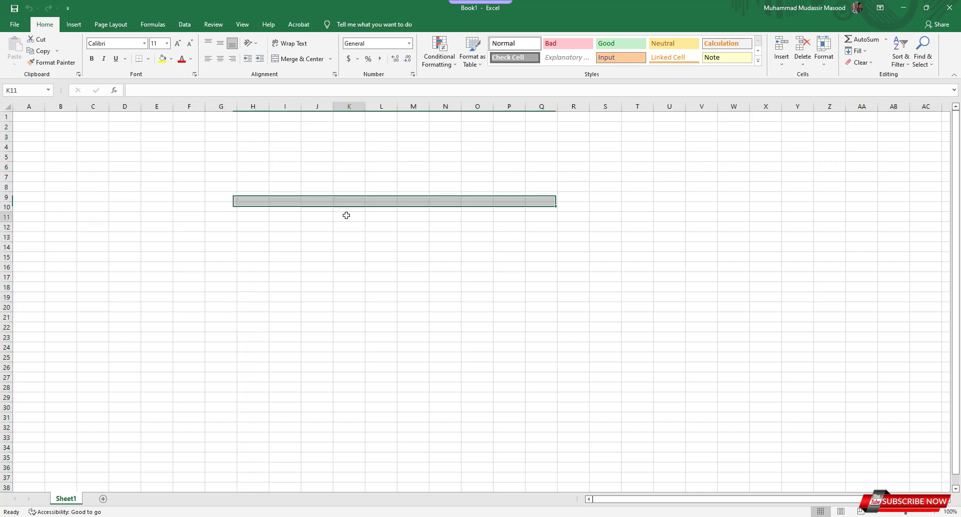
click(23, 115)
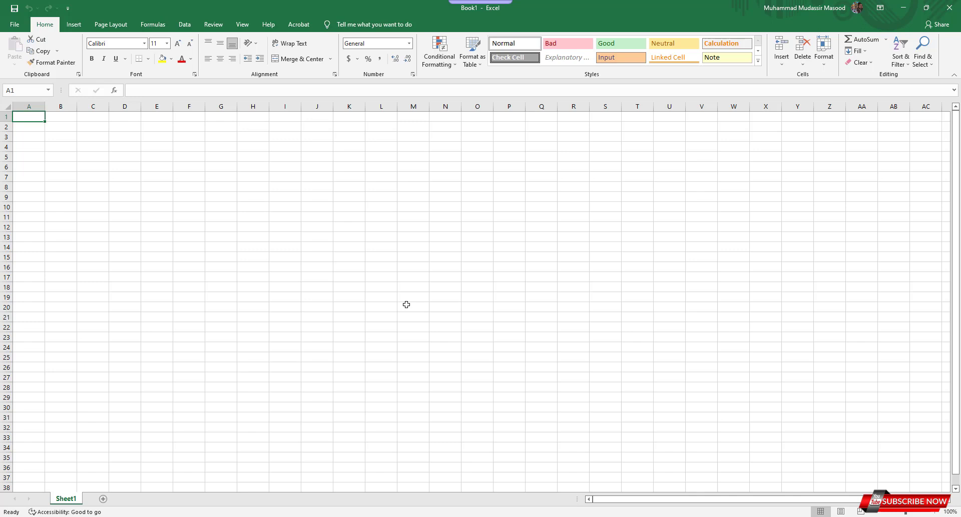
key(ctrl+Right)
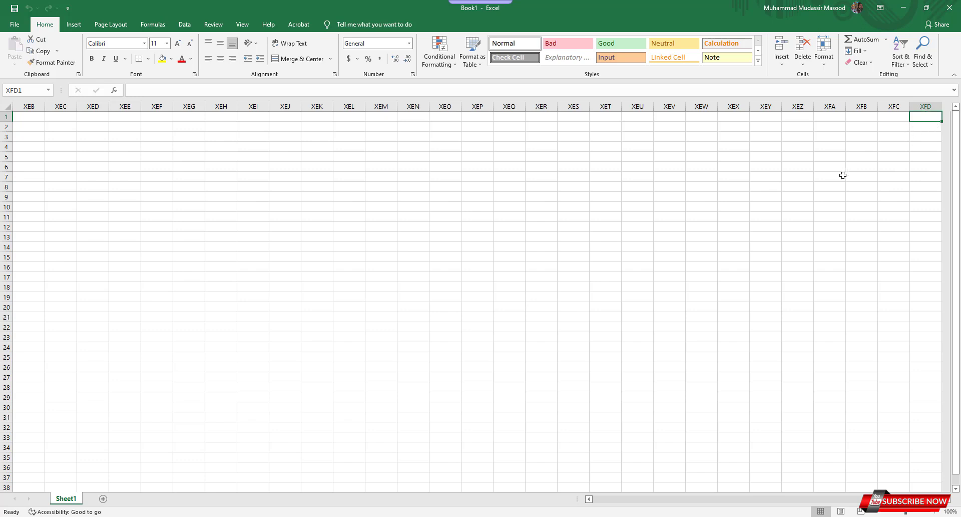
key(ctrl+Left)
key(ctrl+Down)
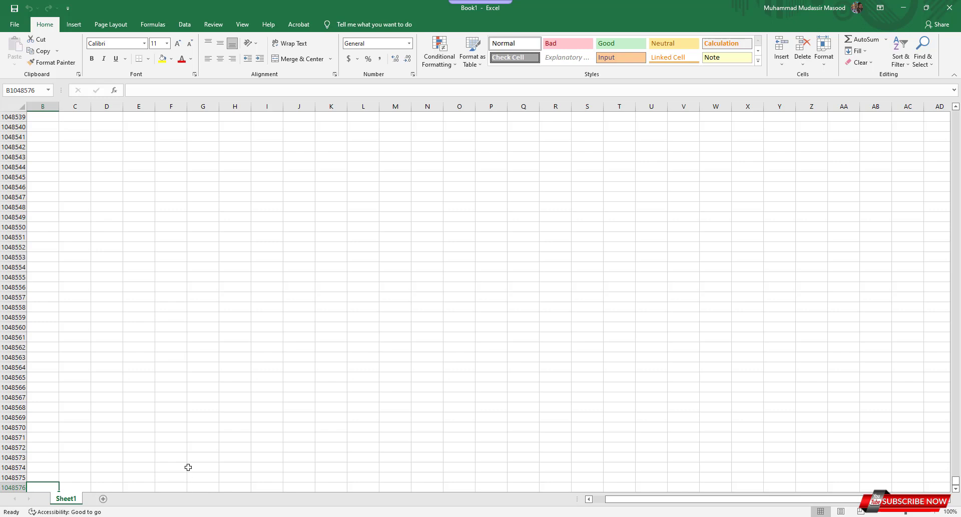
key(ctrl+Home)
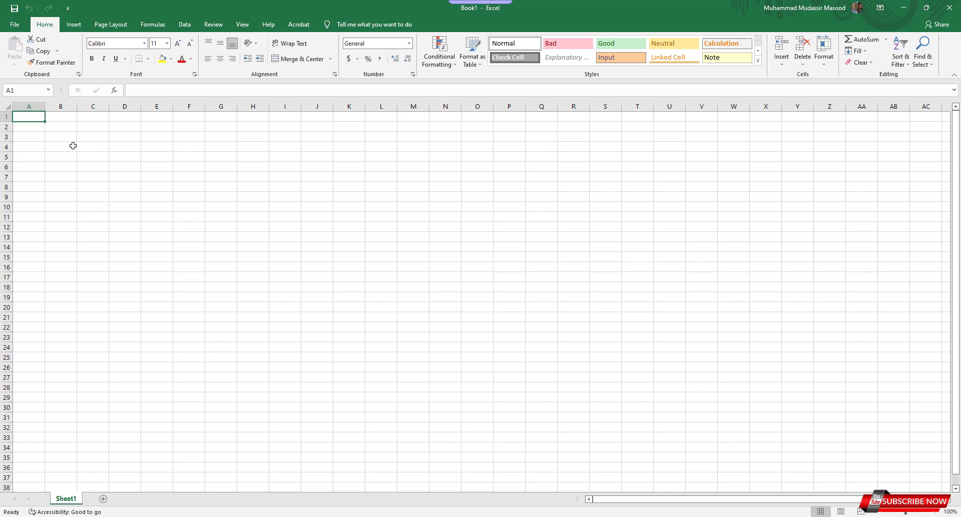
- Select cells B6, C5, E4, column C, row 3 and C8, ending on cell A1
click(68, 166)
click(92, 155)
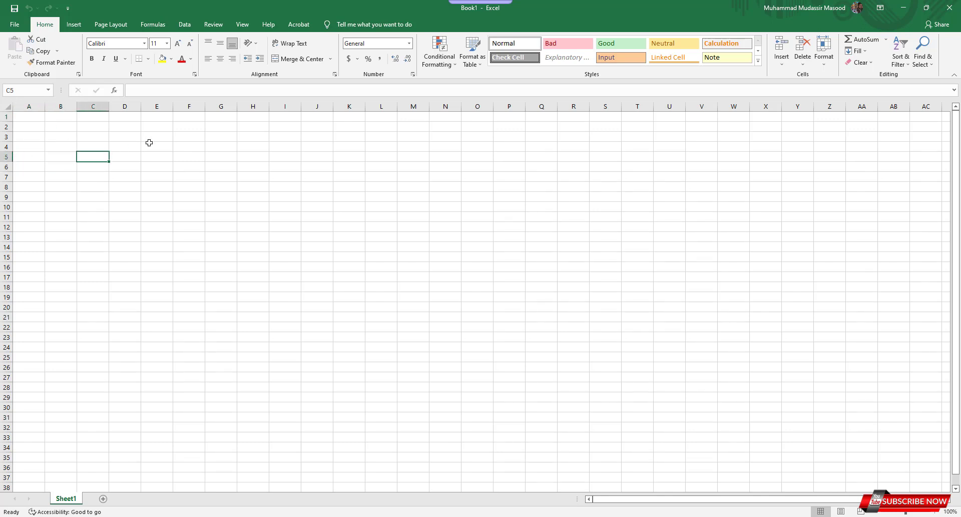
click(149, 142)
click(31, 118)
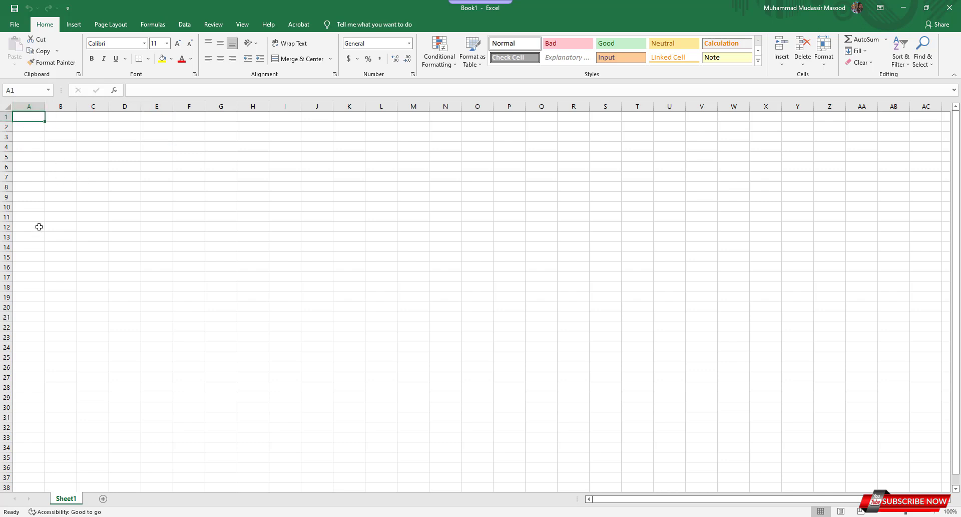
click(90, 106)
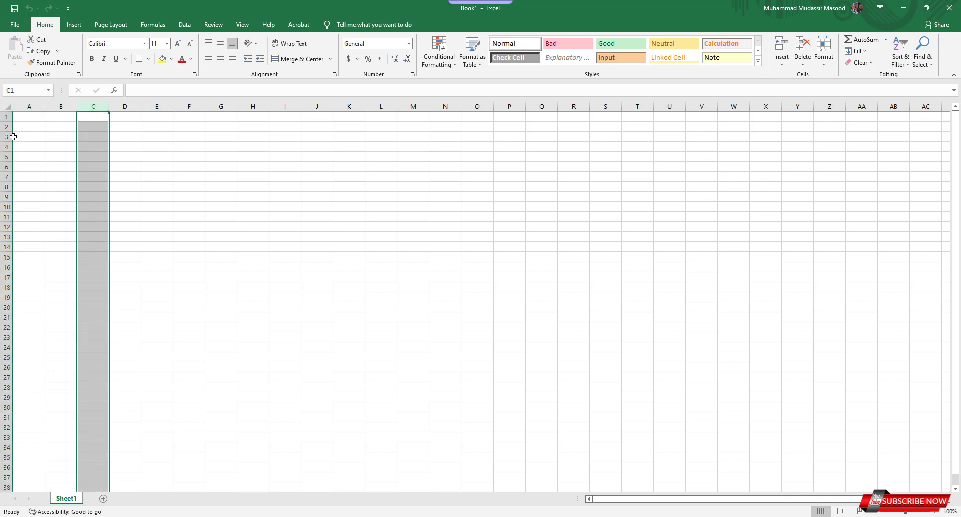
click(11, 137)
click(106, 186)
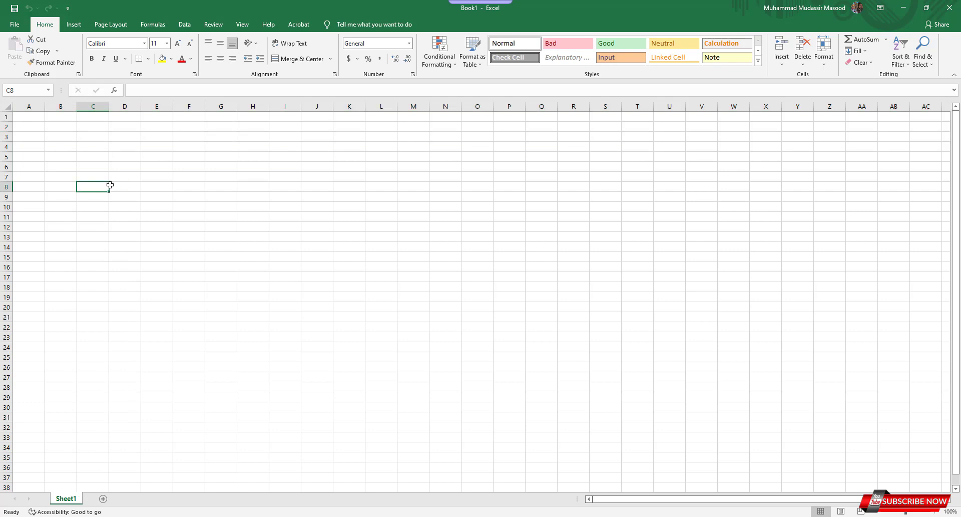
click(37, 115)
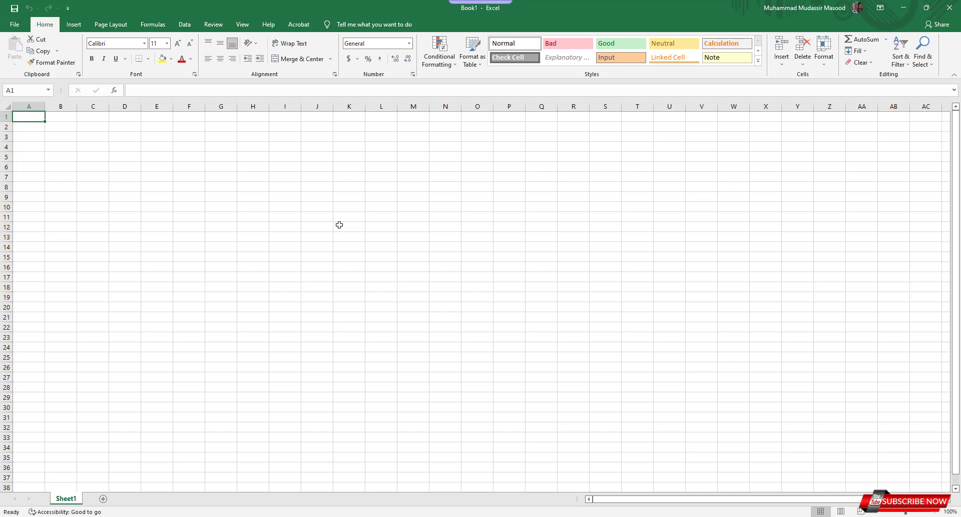
- Enter ABCD in A1 and 1234 in B1
text(ABCD)
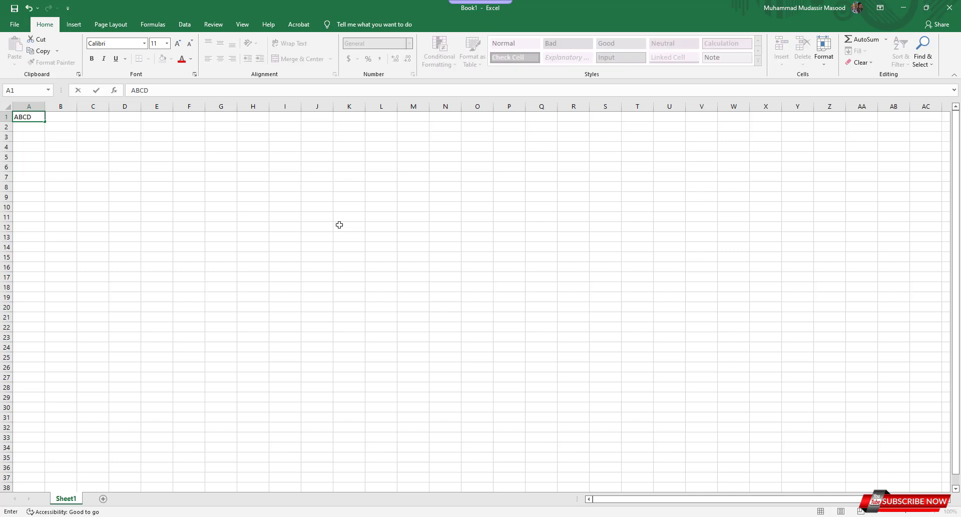
key(Tab)
text(1234)
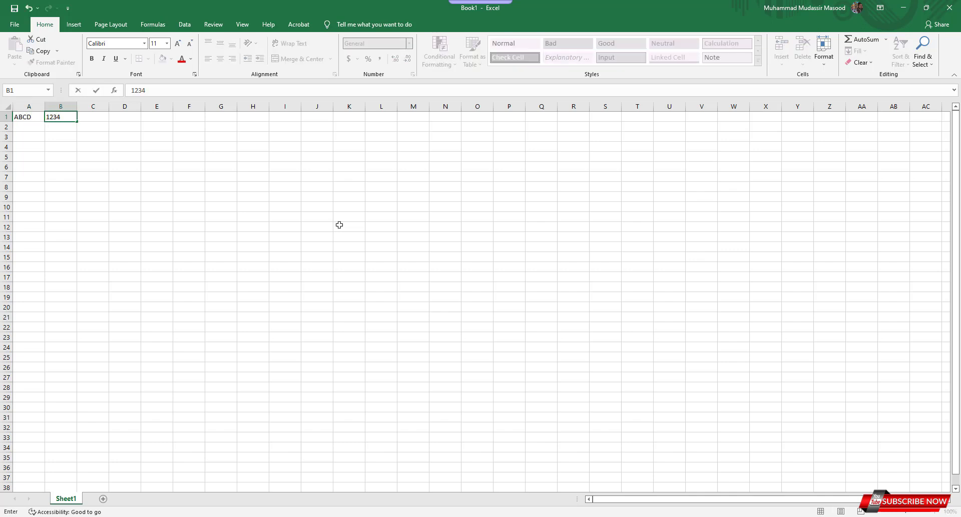
key(Return)
- Select A1:B1 and delete both entries so the cells are empty
key(Up)
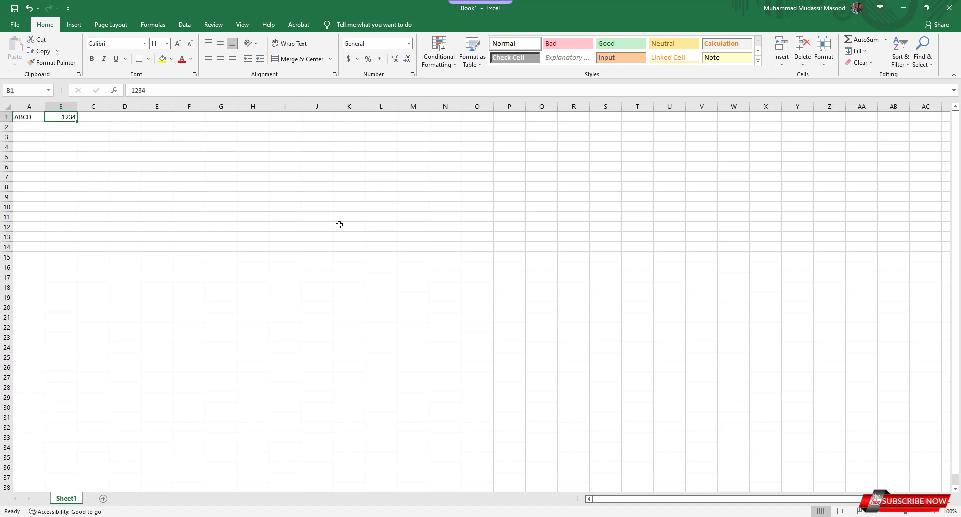
key(Left)
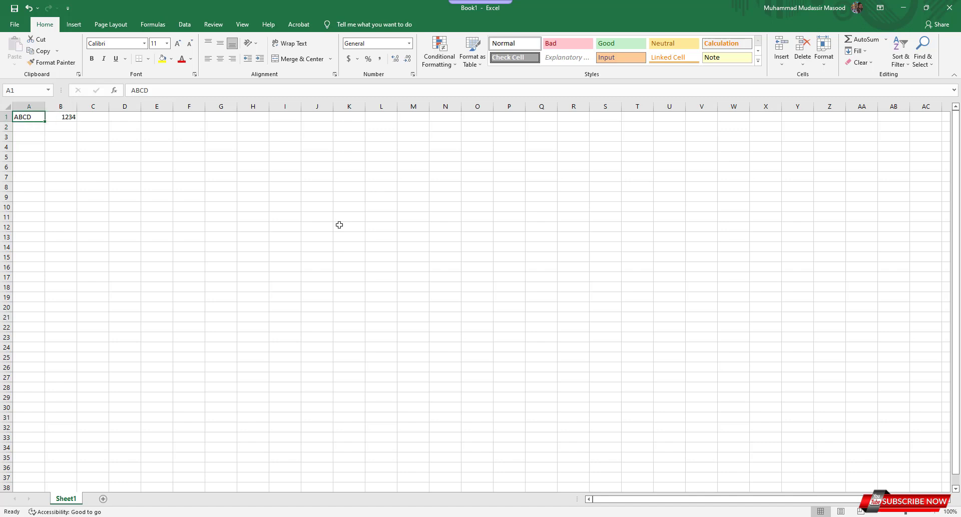
key(shift+Right)
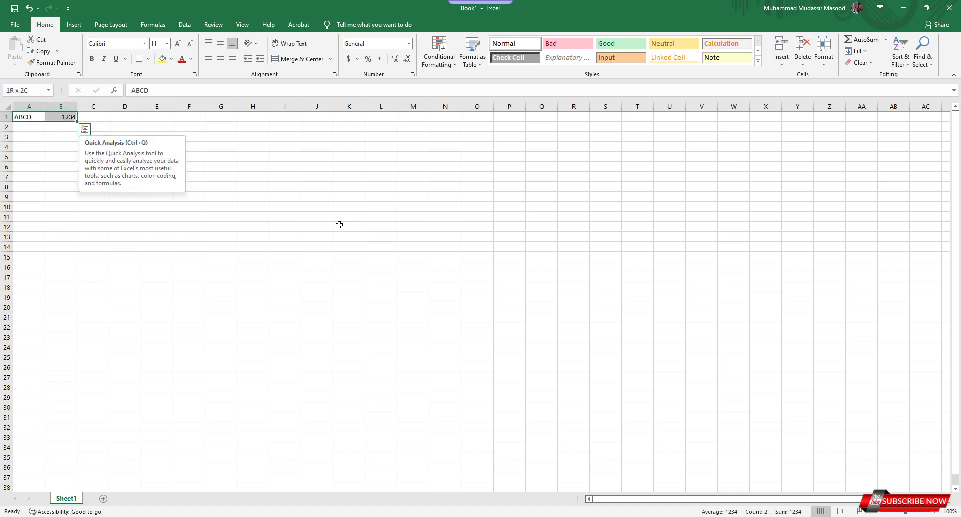
key(Down)
key(Up)
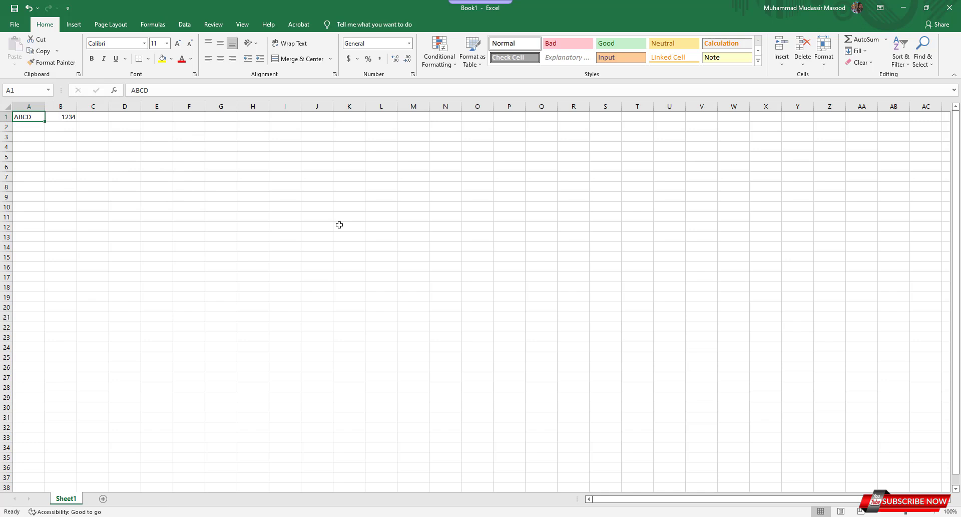
key(Right)
key(Left)
key(shift+Right)
key(Delete)
- Select the range B5:B7
key(shift+Left)
click(60, 156)
key(shift+Down)
key(shift+Down)
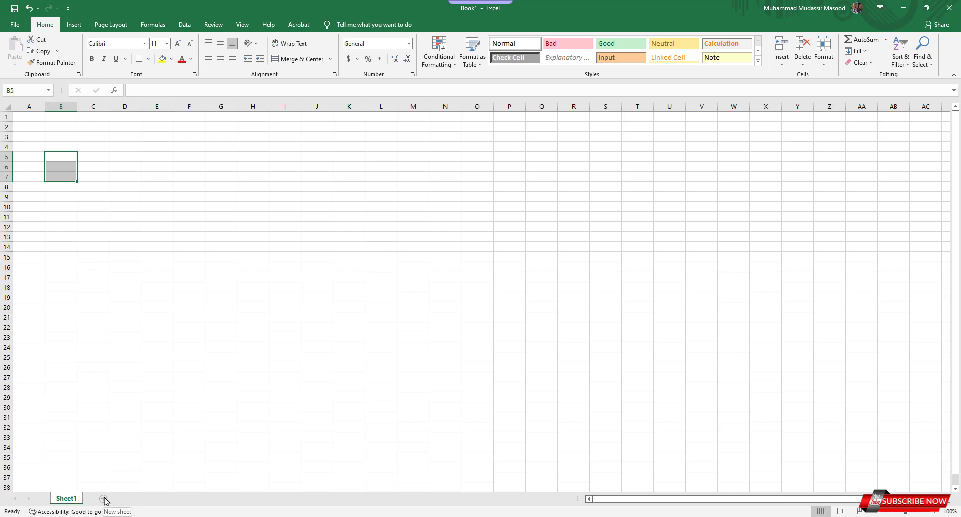
- Add five new worksheets, Sheet2 through Sheet6
click(104, 499)
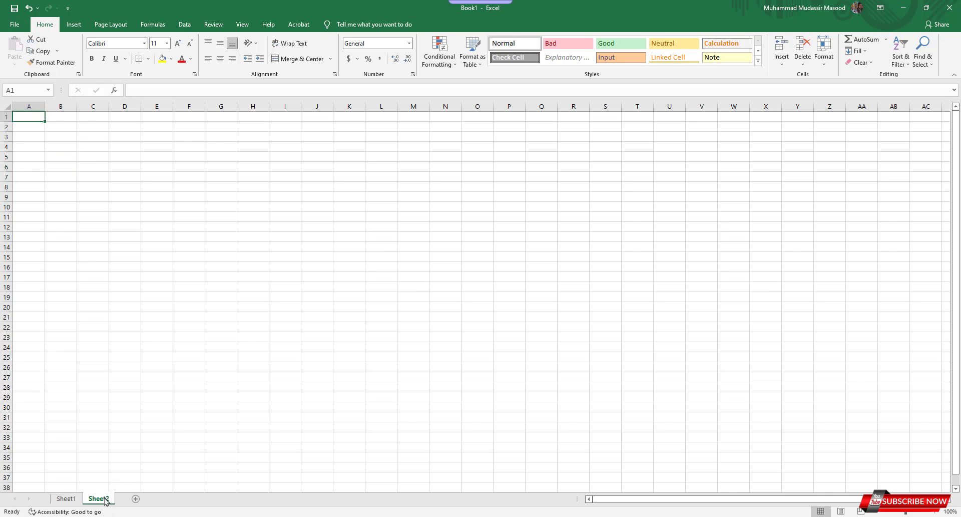
click(135, 499)
click(168, 499)
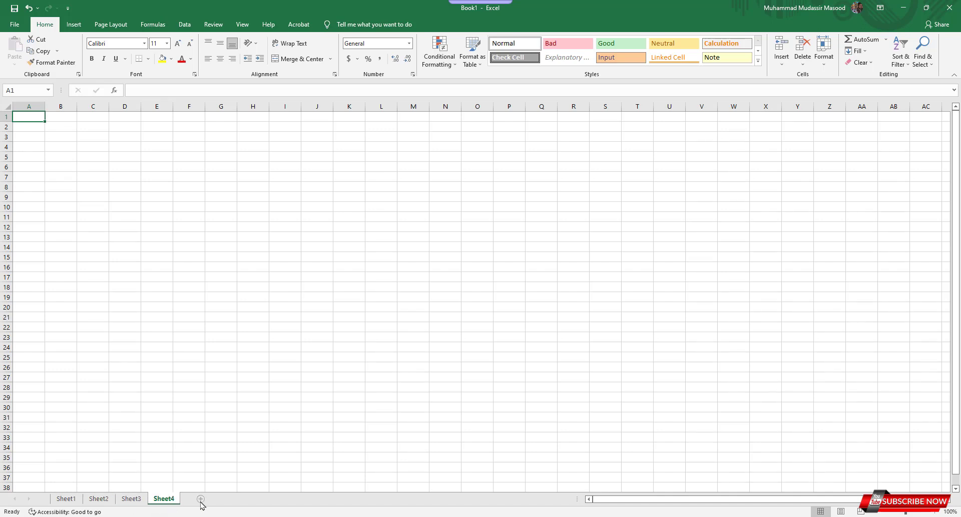
click(200, 500)
click(233, 499)
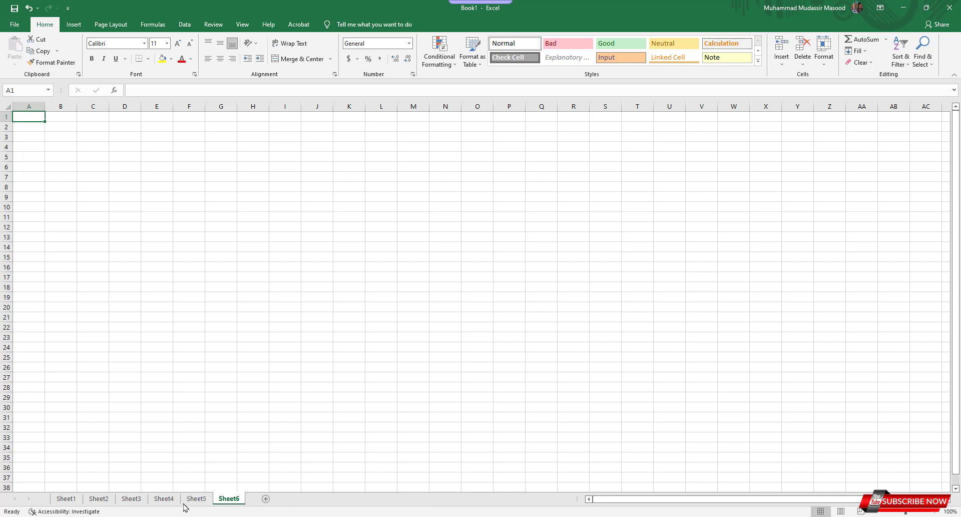
- Rename Sheet1 and Sheet2 to two people's first names
click(67, 500)
right_click(69, 501)
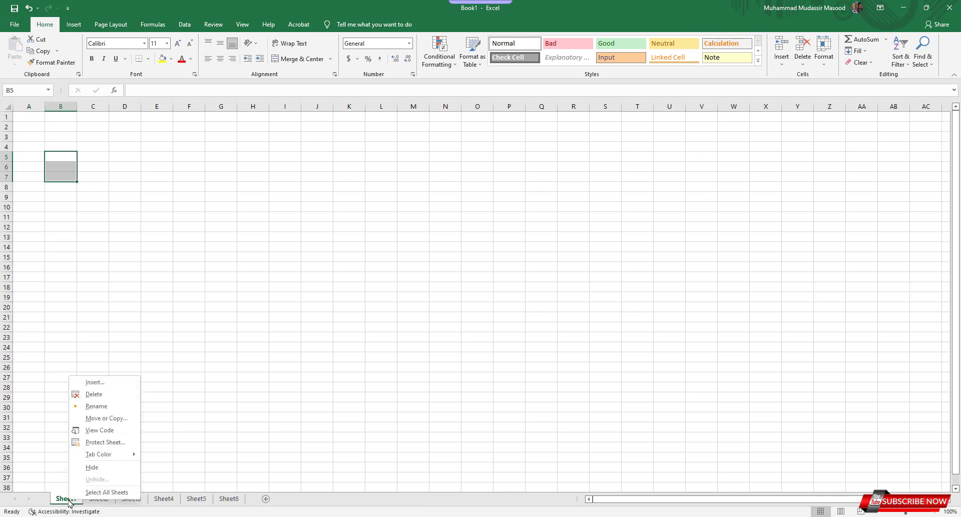
click(102, 406)
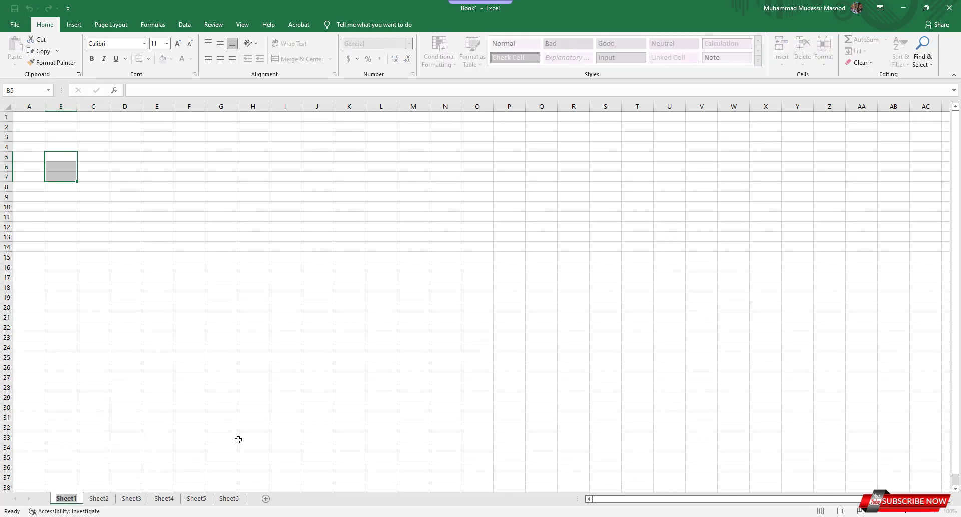
text(Ali)
key(Return)
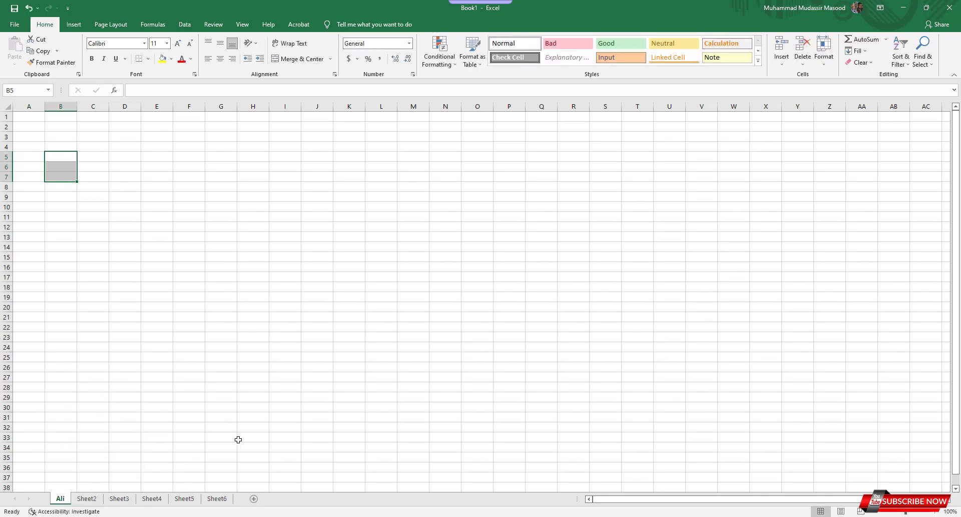
click(87, 498)
right_click(88, 501)
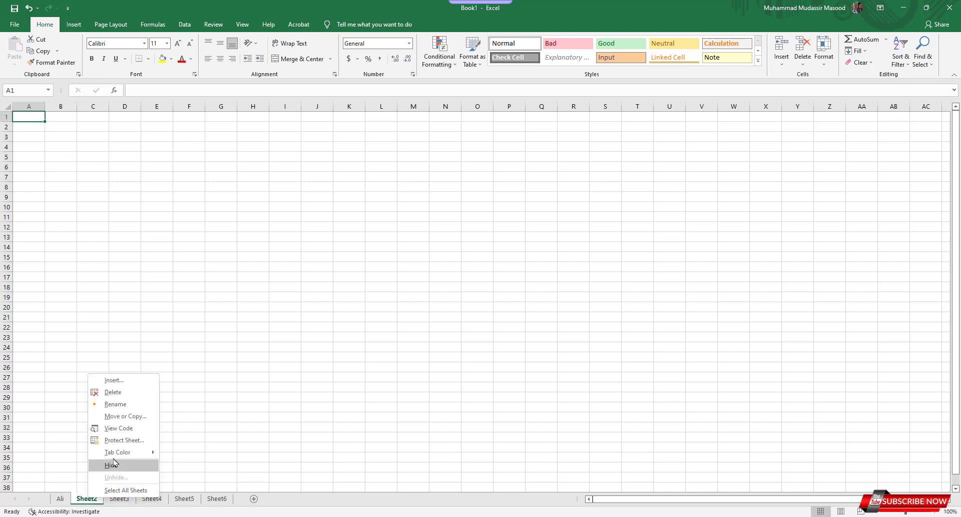
click(122, 404)
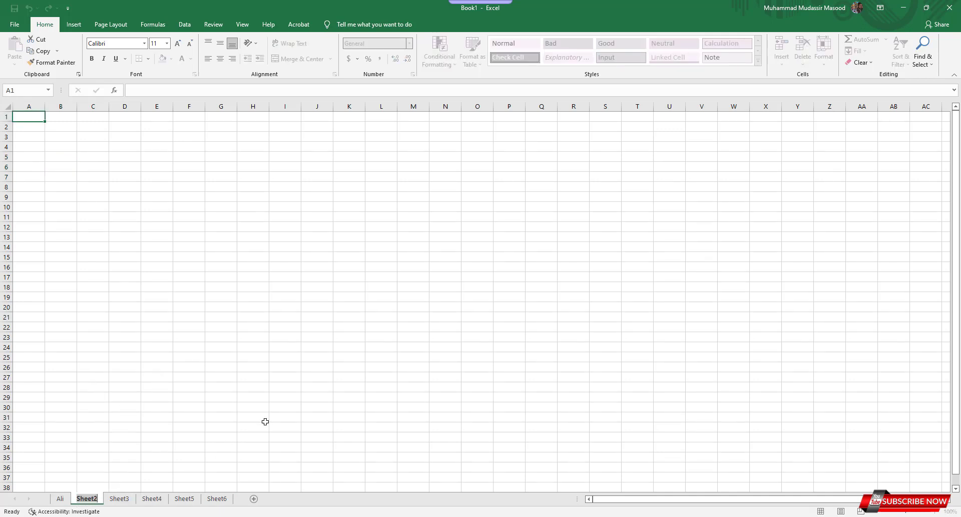
text(As)
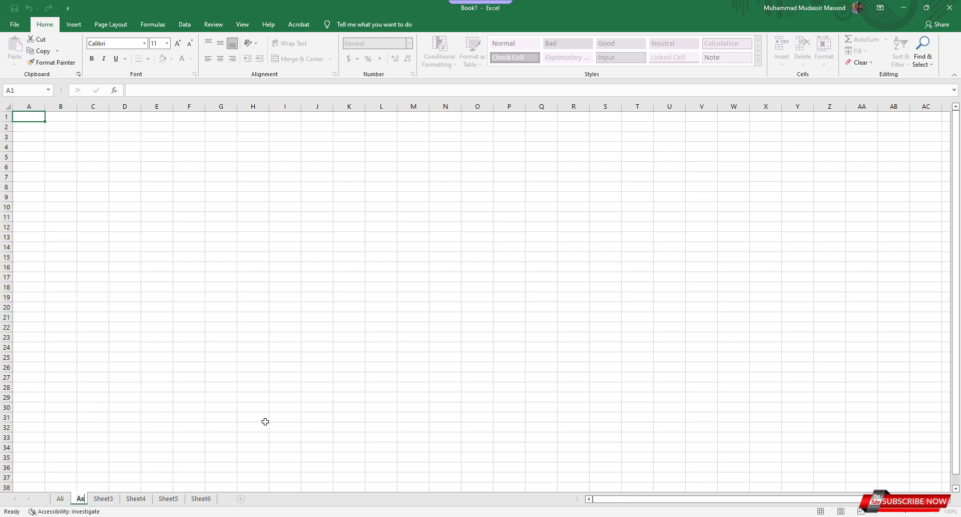
text(im)
key(Return)
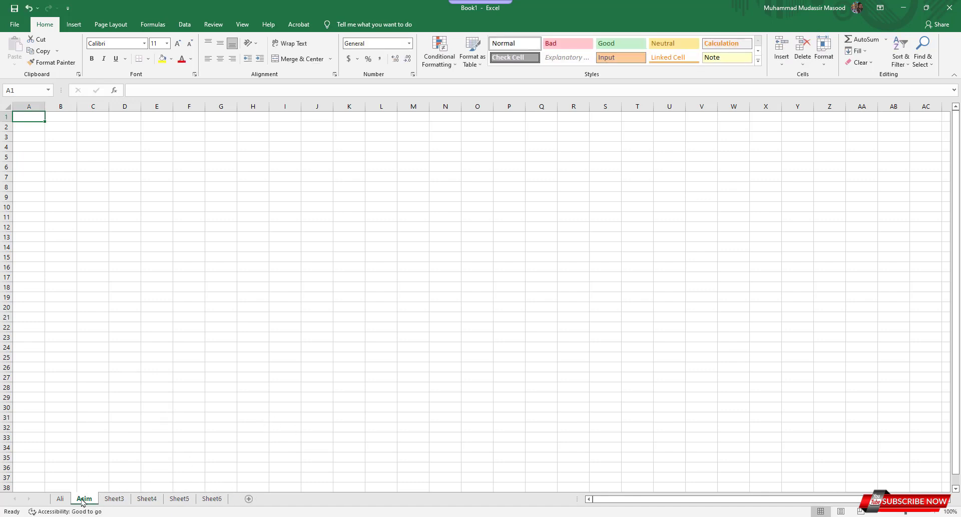
- Delete the renamed second sheet and Sheets 3 through 6
right_click(84, 500)
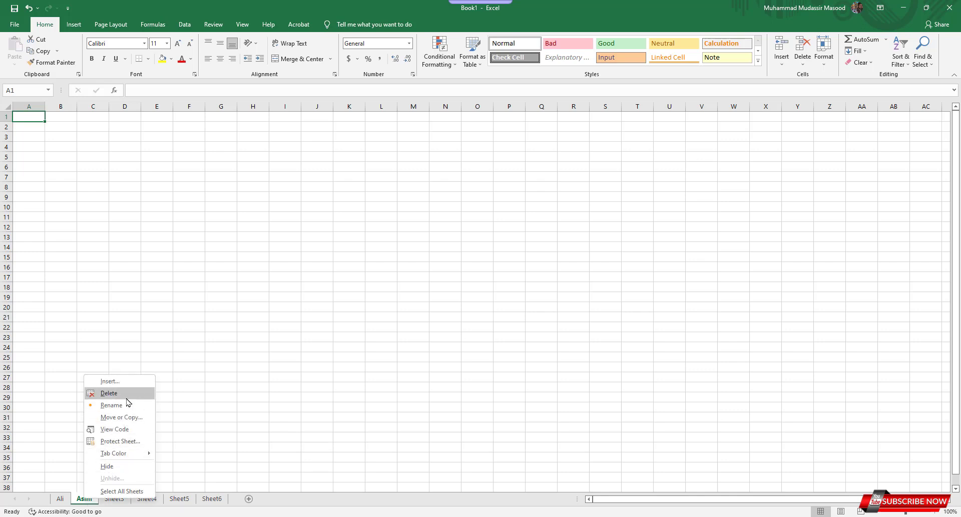
click(126, 394)
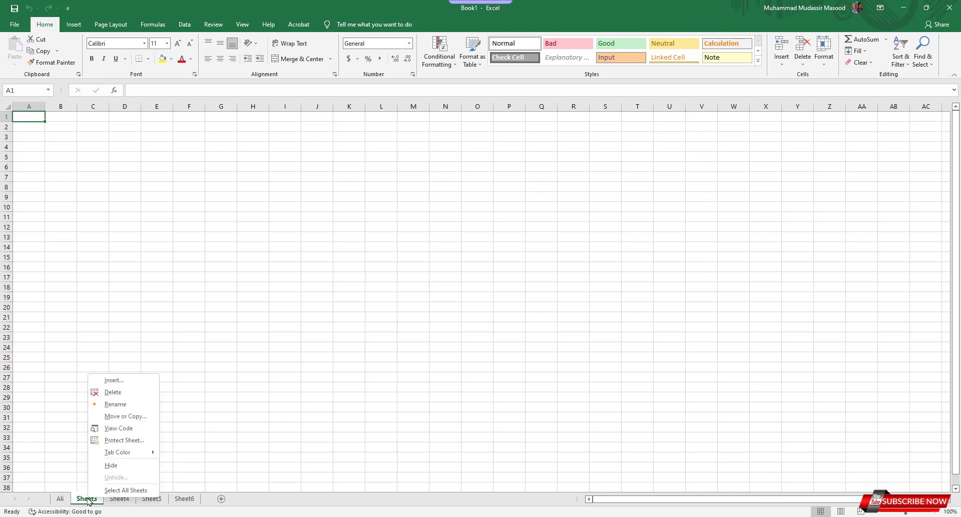
right_click(89, 499)
click(120, 392)
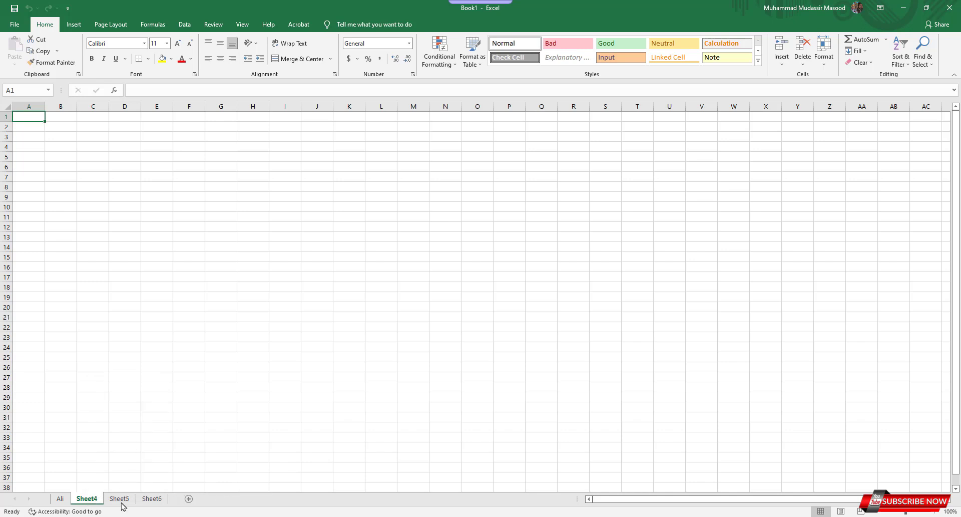
right_click(100, 500)
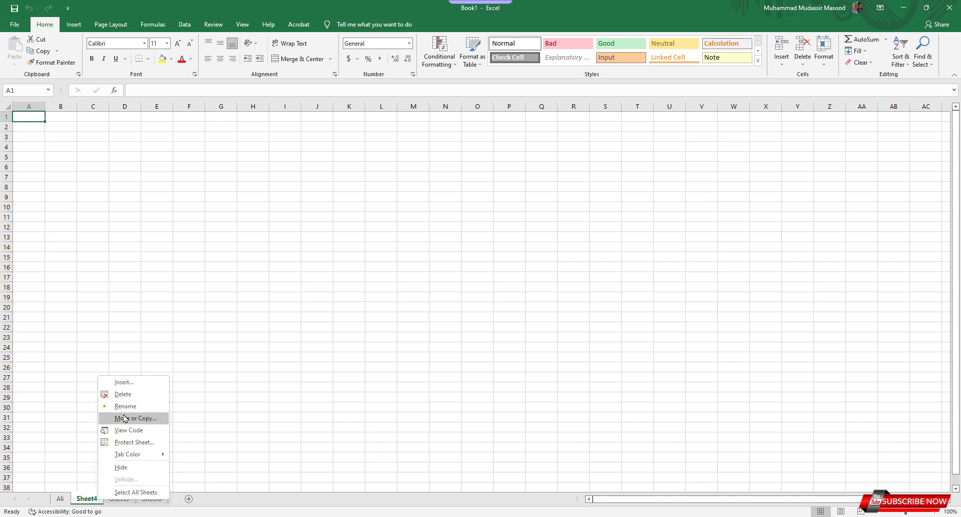
click(120, 392)
right_click(99, 501)
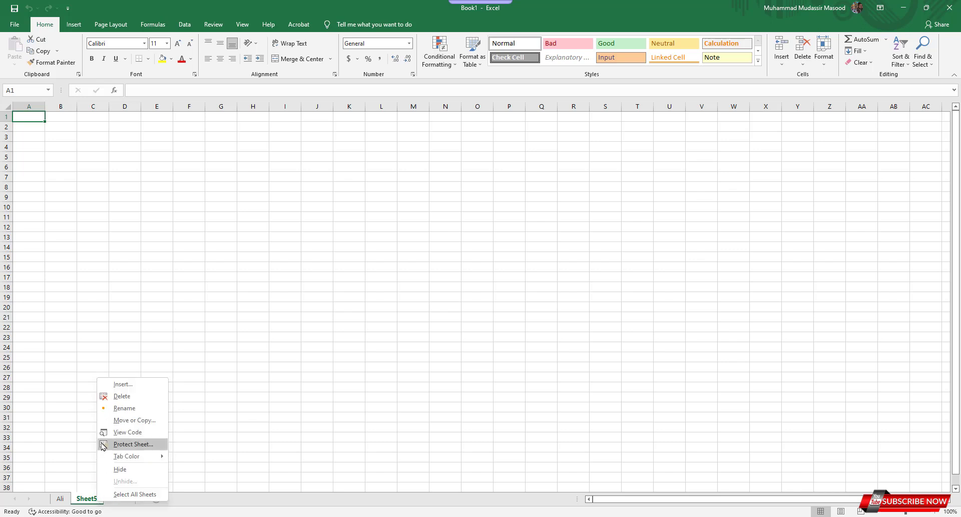
click(121, 393)
right_click(97, 500)
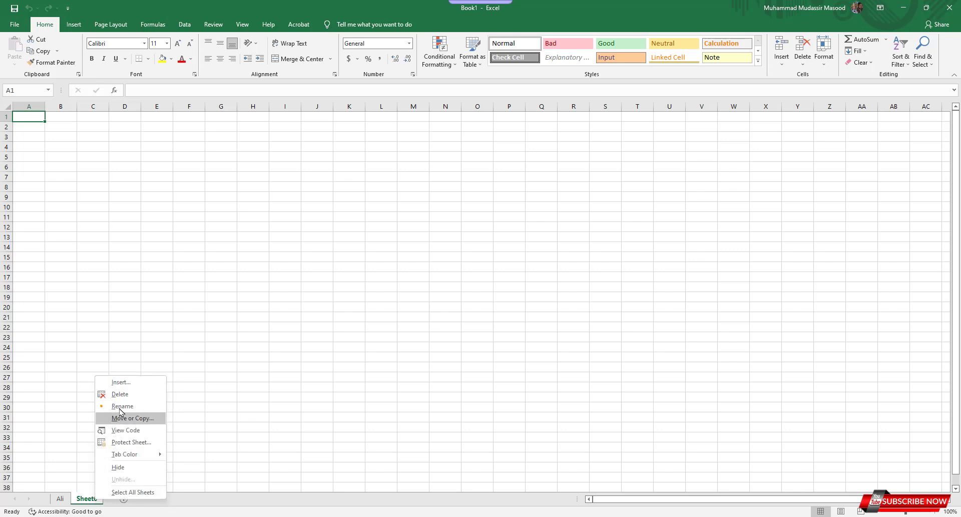
click(120, 394)
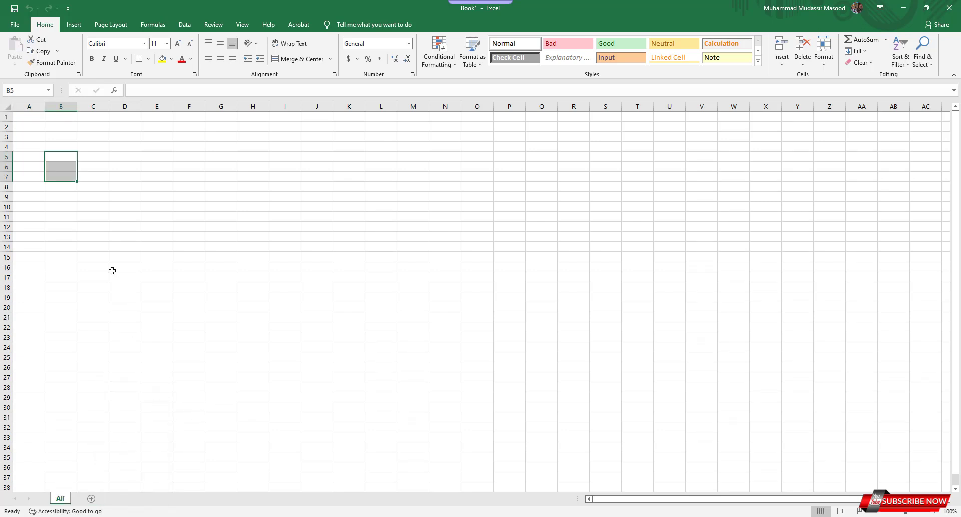
- Try deleting the last remaining sheet and dismiss the one-sheet-minimum warning
click(105, 219)
click(28, 120)
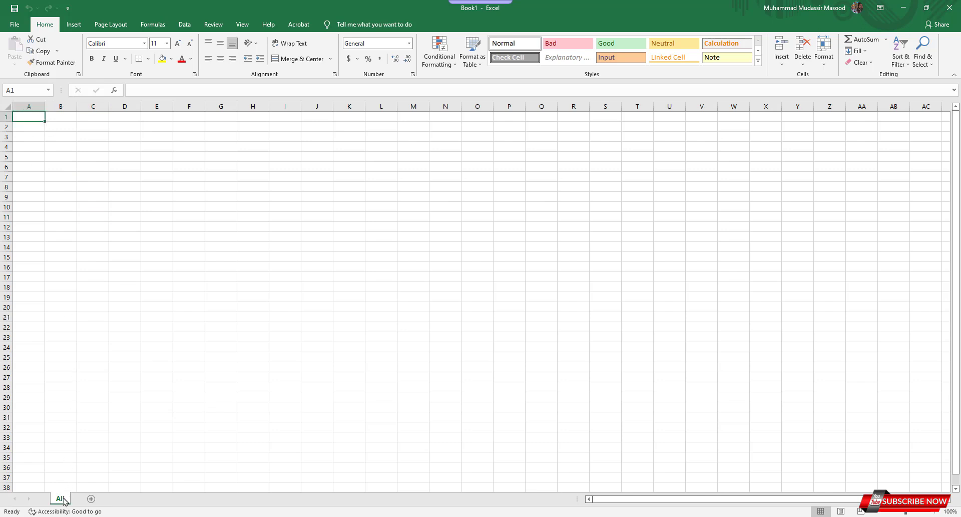
right_click(63, 498)
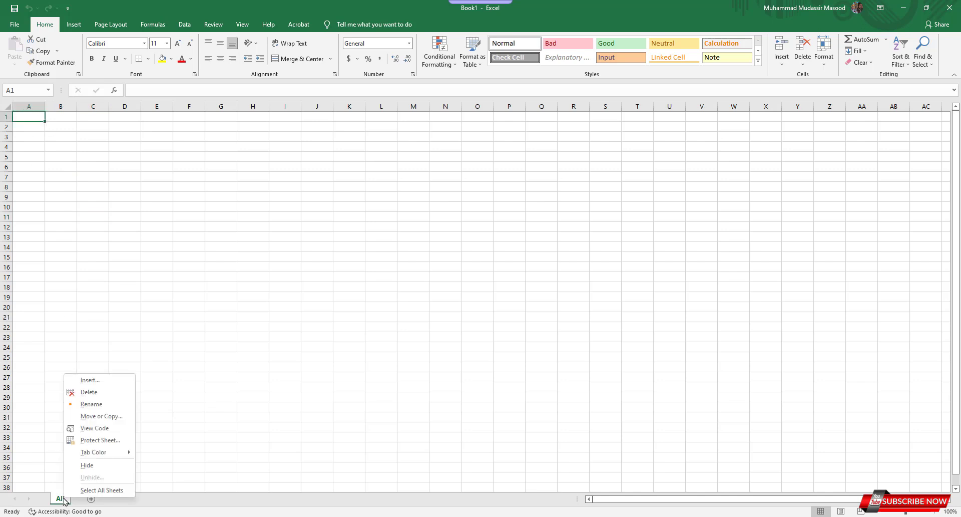
click(90, 392)
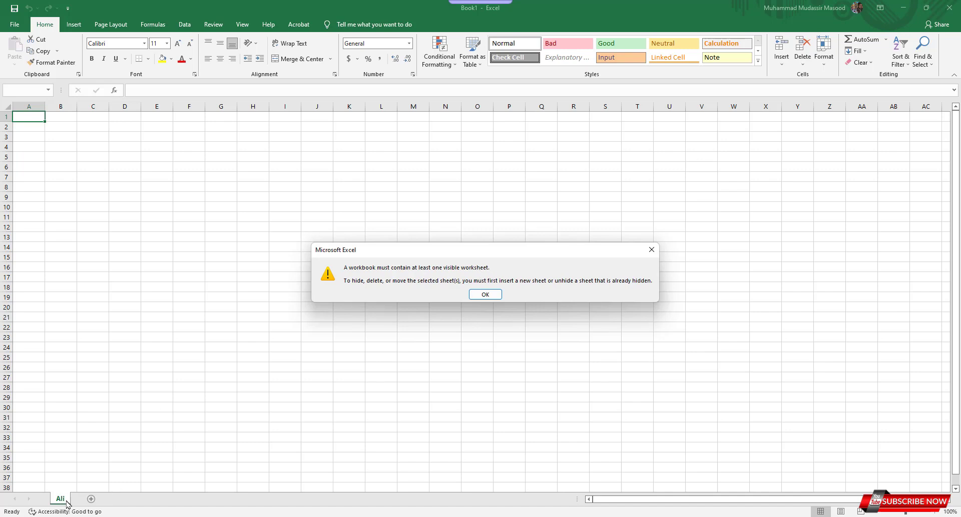
click(478, 296)
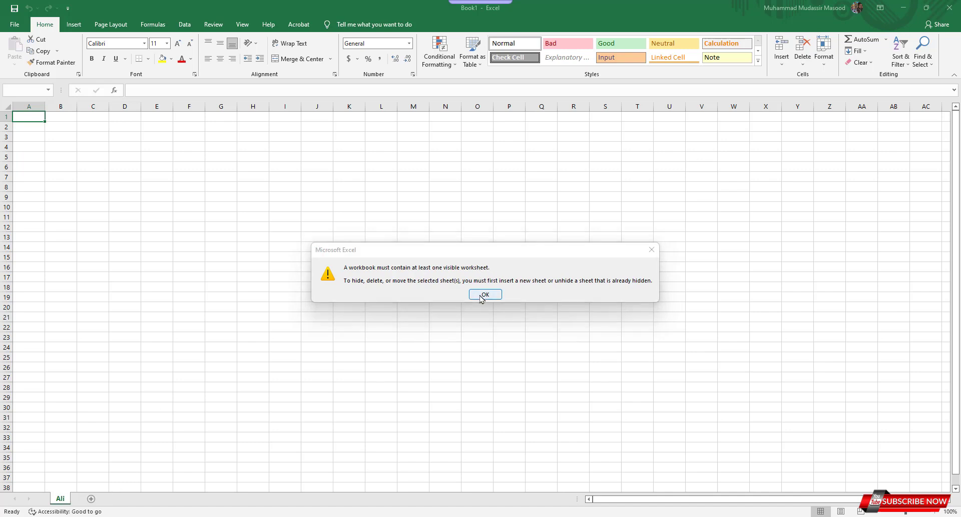
click(293, 253)
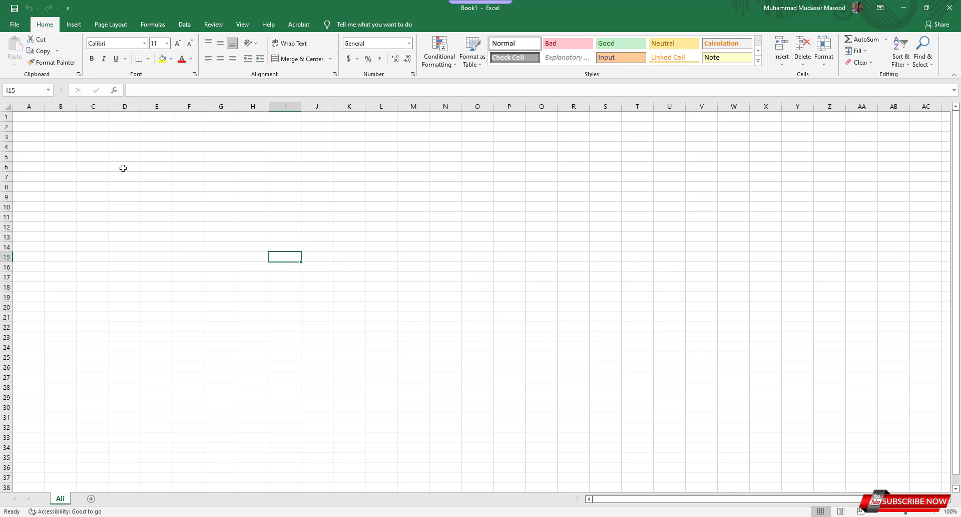
- Rename the lone sheet tab to 'Test Sheet' and return to cell A1
click(35, 108)
click(79, 134)
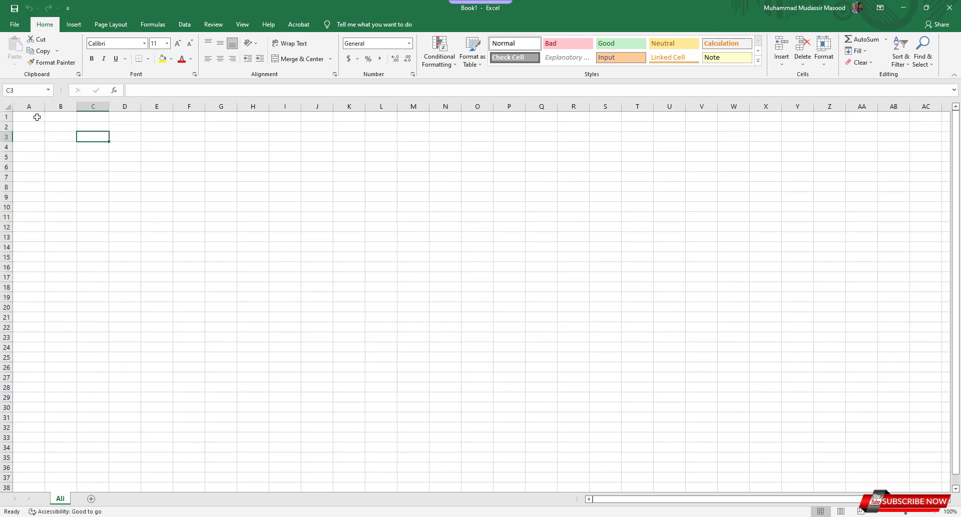
click(34, 116)
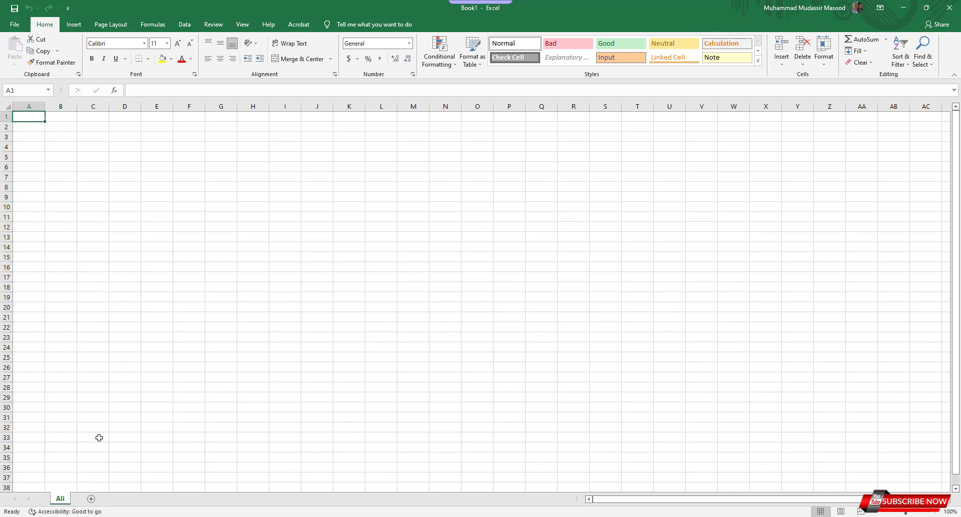
right_click(65, 498)
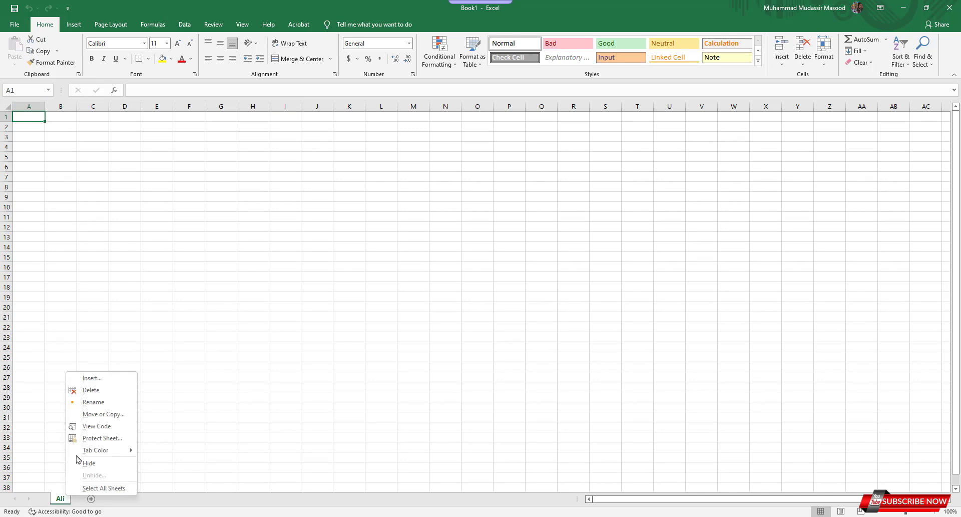
click(89, 401)
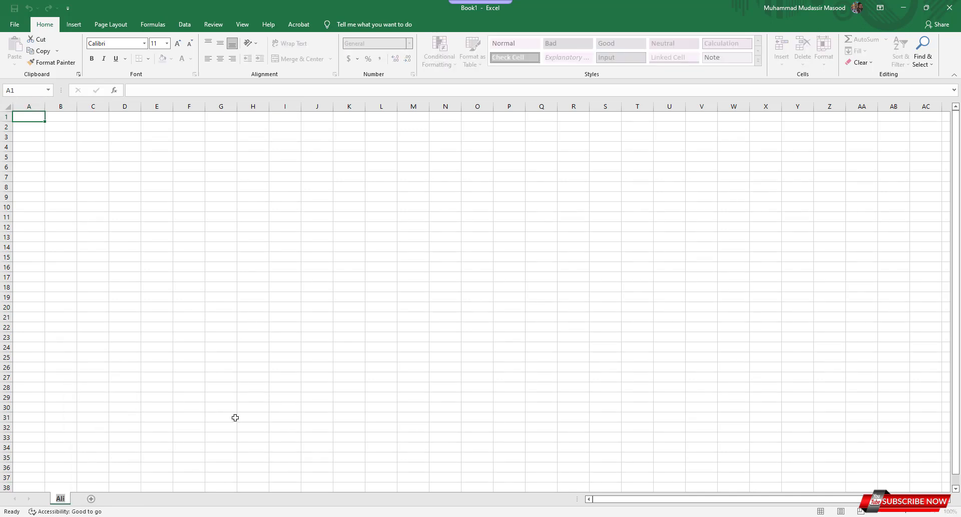
text(T)
text(es)
text(t Sheet)
key(Return)
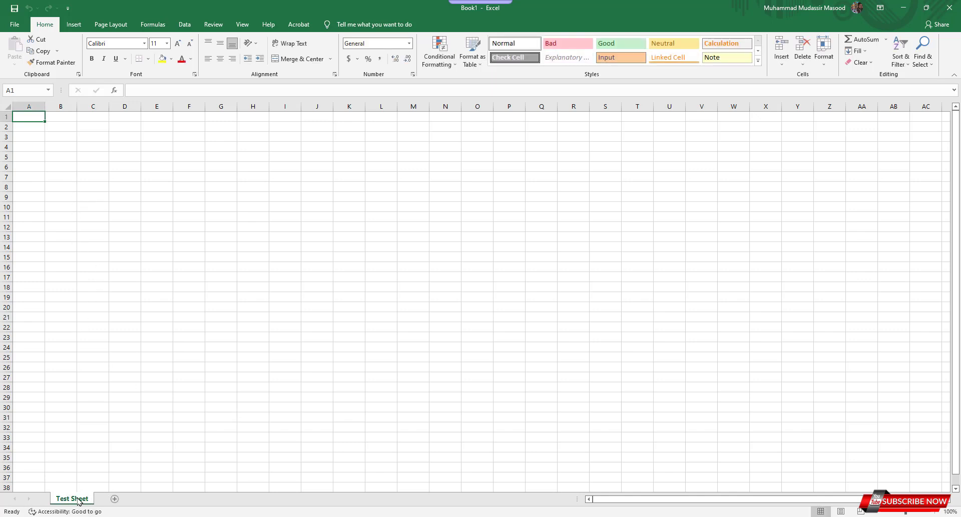
click(36, 123)
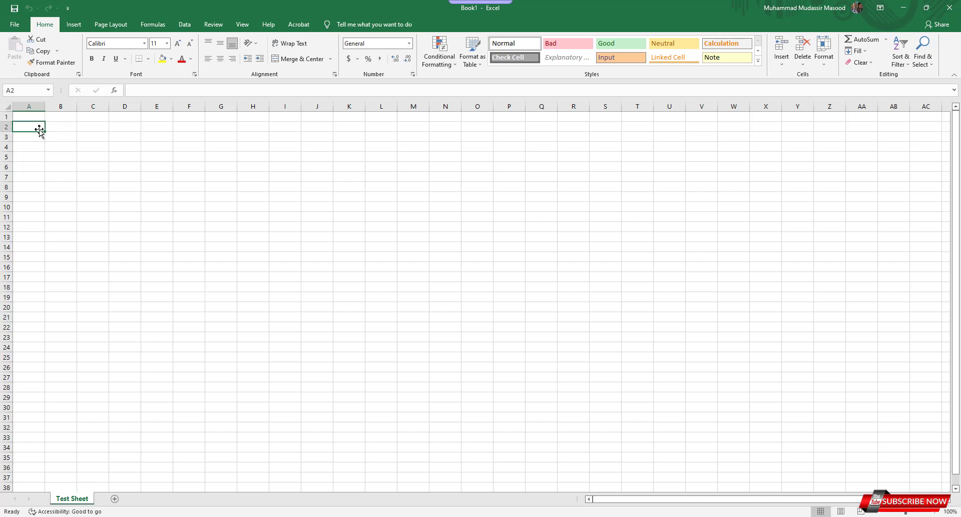
click(21, 116)
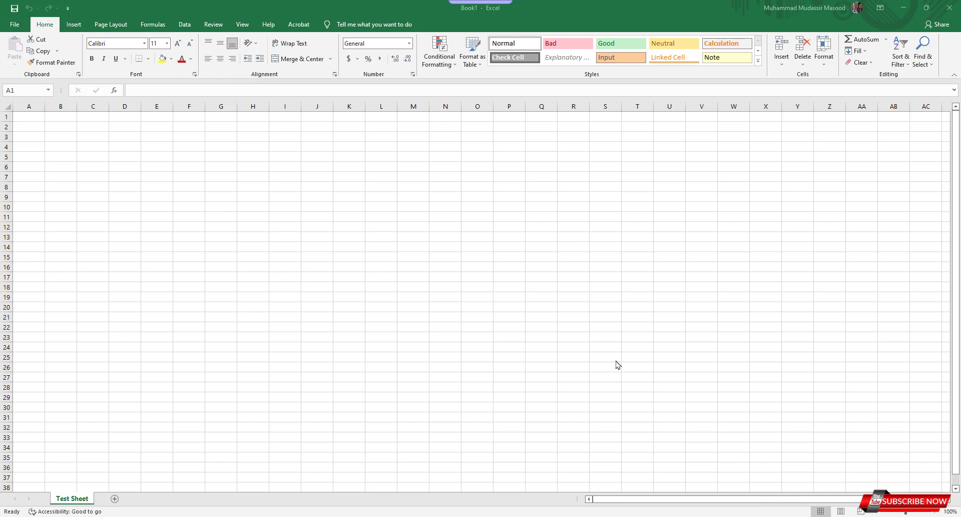
click(40, 117)
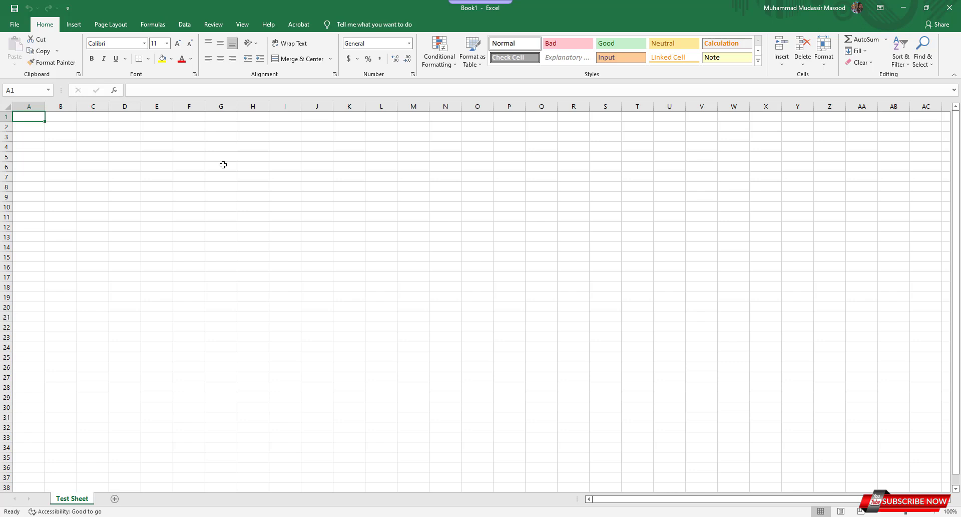
- Type the heading 'Computer Science' into A1
text(Com)
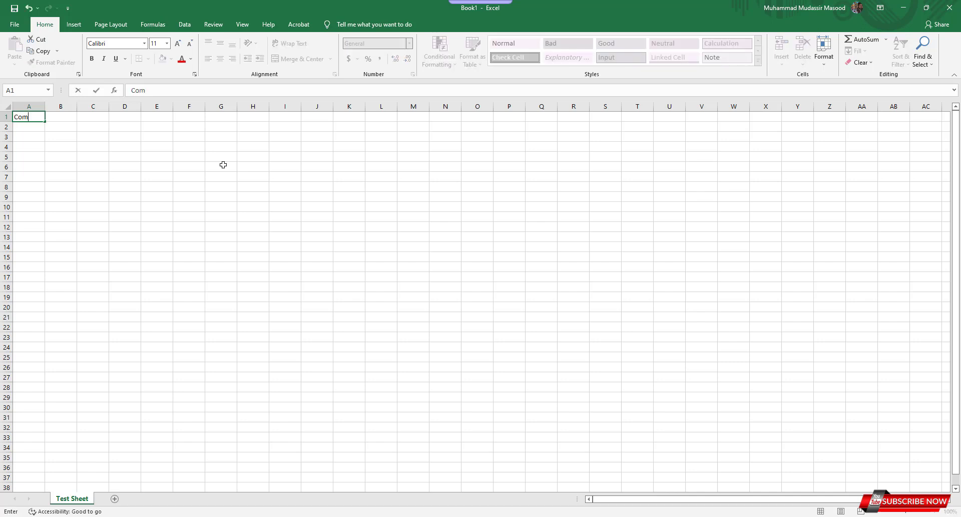
text(put)
text(er Sci)
text(ence)
key(Return)
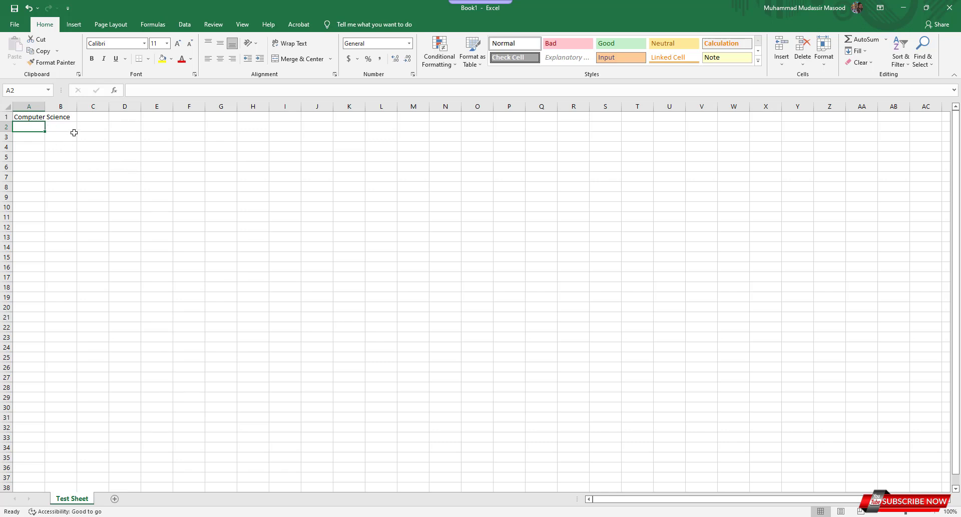
click(28, 117)
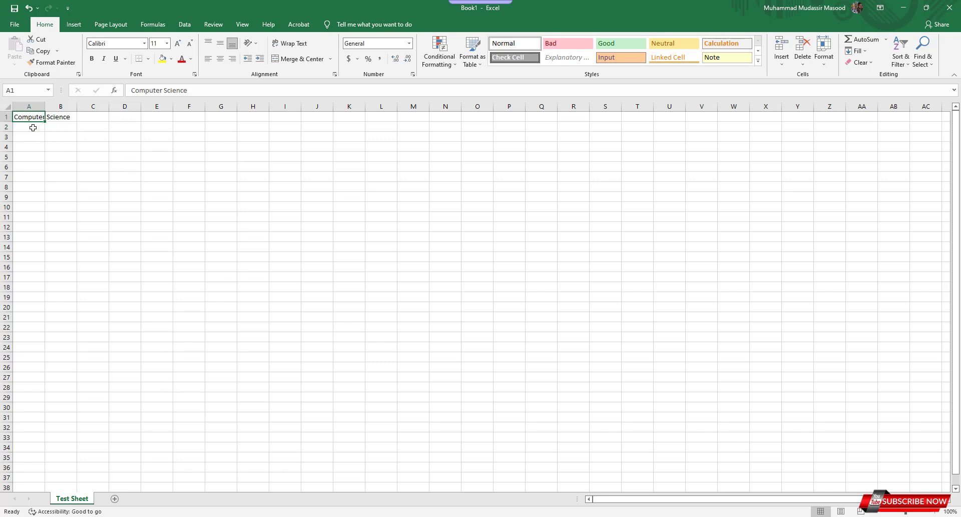
click(32, 127)
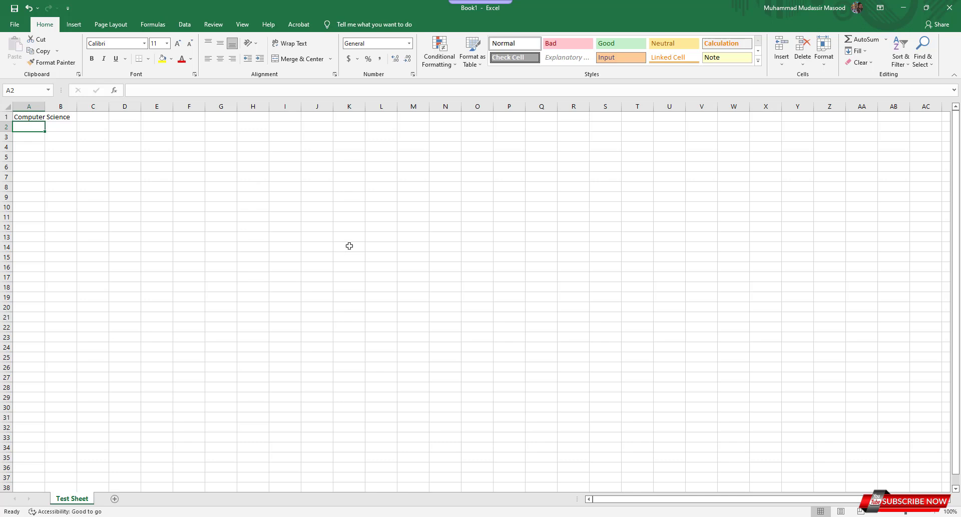
- Enter the first four student first names in A2 through A5
text(Ali)
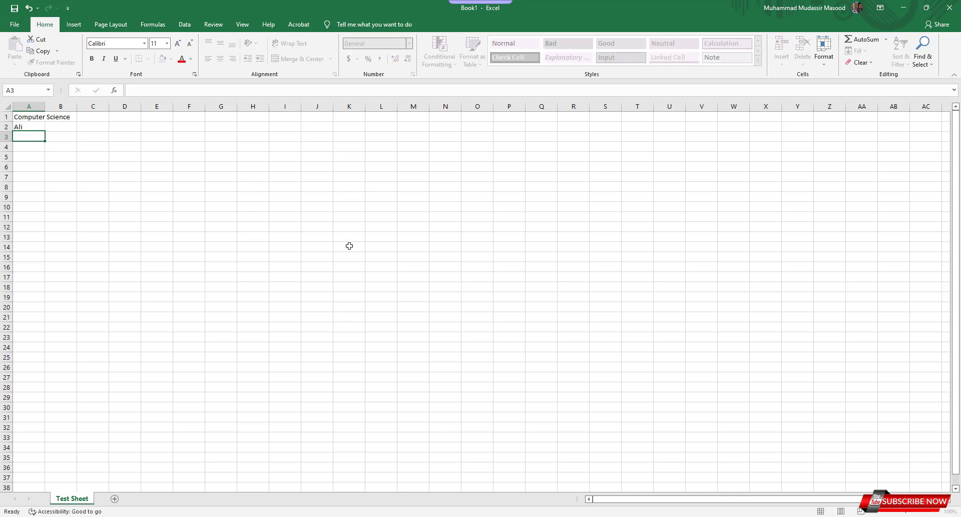
key(Return)
text(Asim)
key(Return)
text(Zah)
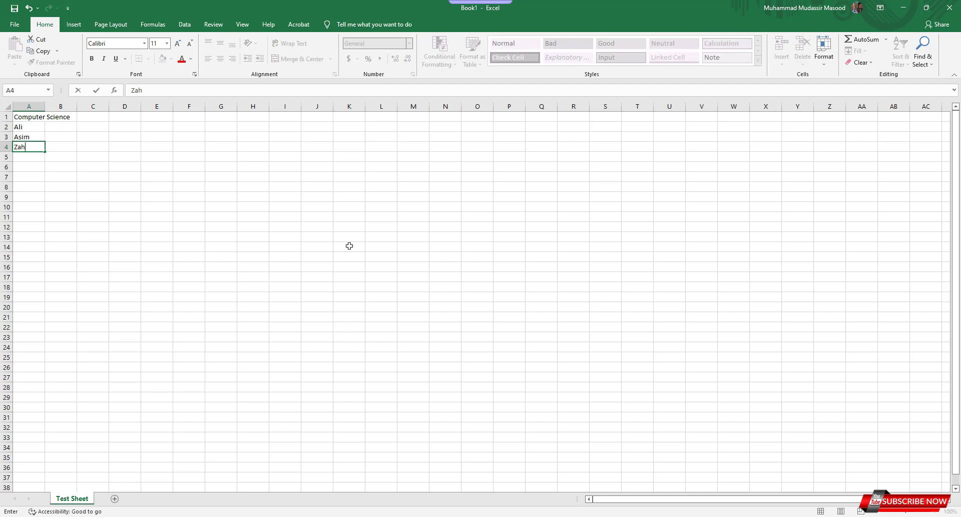
text(id)
key(Return)
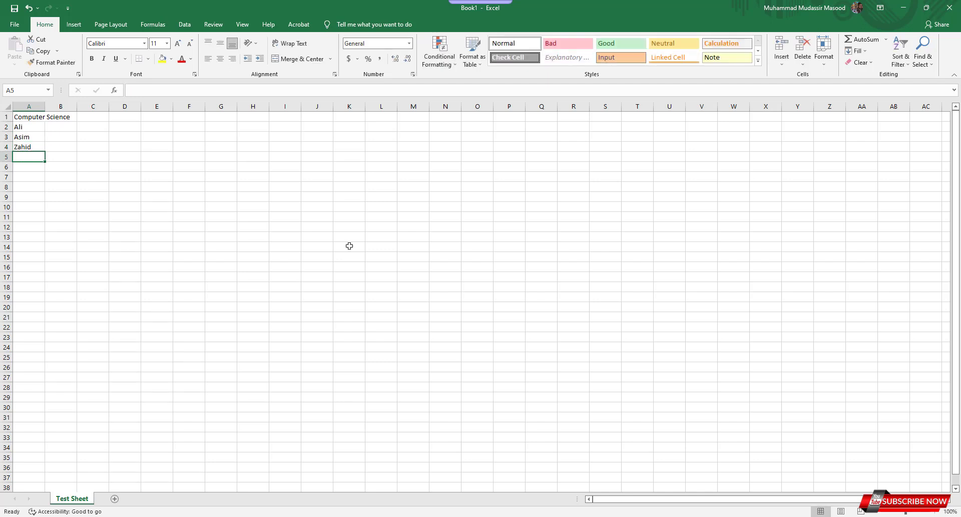
text(Rabia)
key(Return)
- Enter the remaining three student names in A6 through A8, ending beside them in B2
text(Zia)
key(Return)
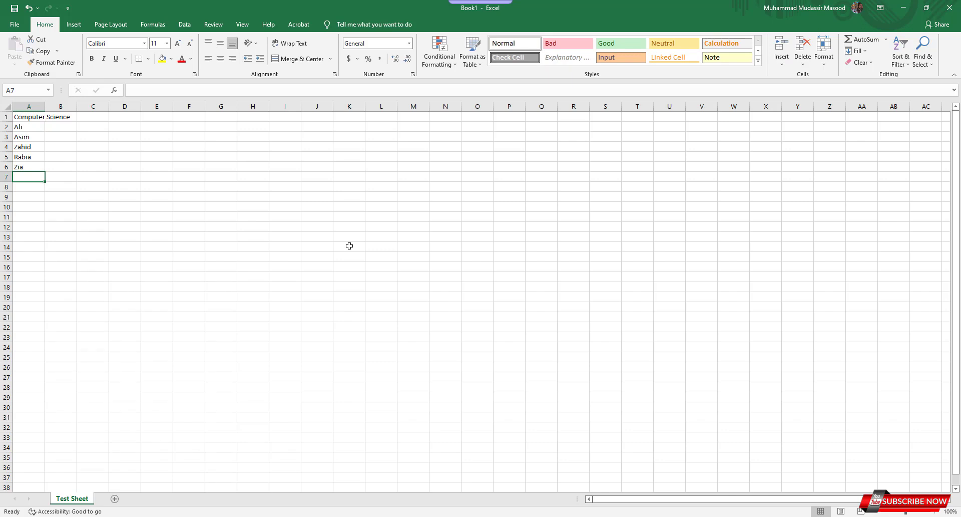
text(Ba)
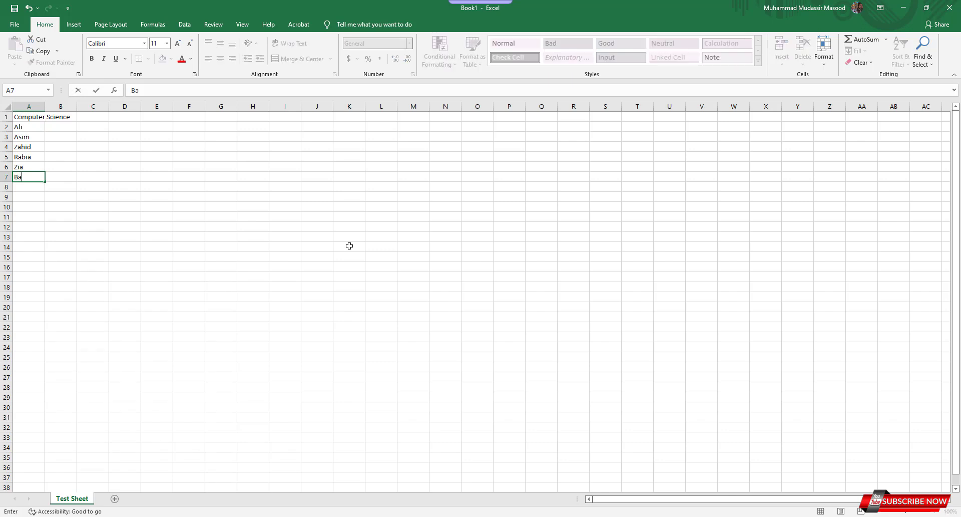
text(ber)
key(Return)
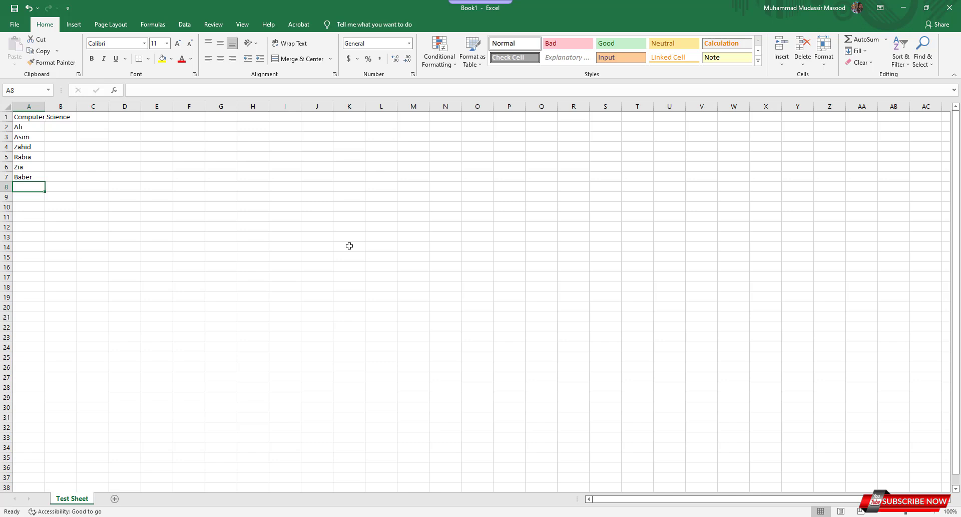
text(K)
text(ashif)
key(Return)
key(Up)
key(Up)
key(Up)
key(Up)
key(Up)
key(Up)
key(Up)
key(Right)
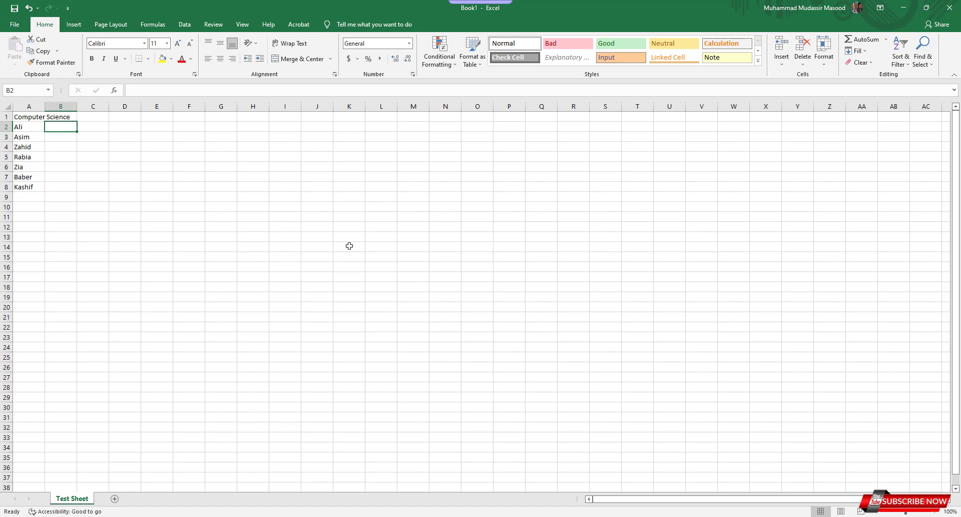
- Enter the amounts 50, 89, 54, 68 and 95 in B2 through B6
text(50)
key(Return)
text(89)
key(Return)
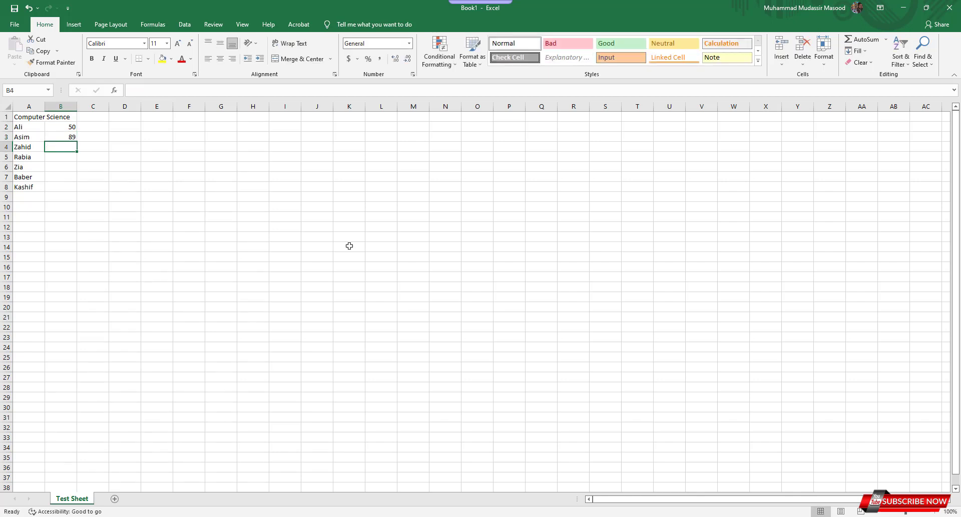
text(54)
key(Return)
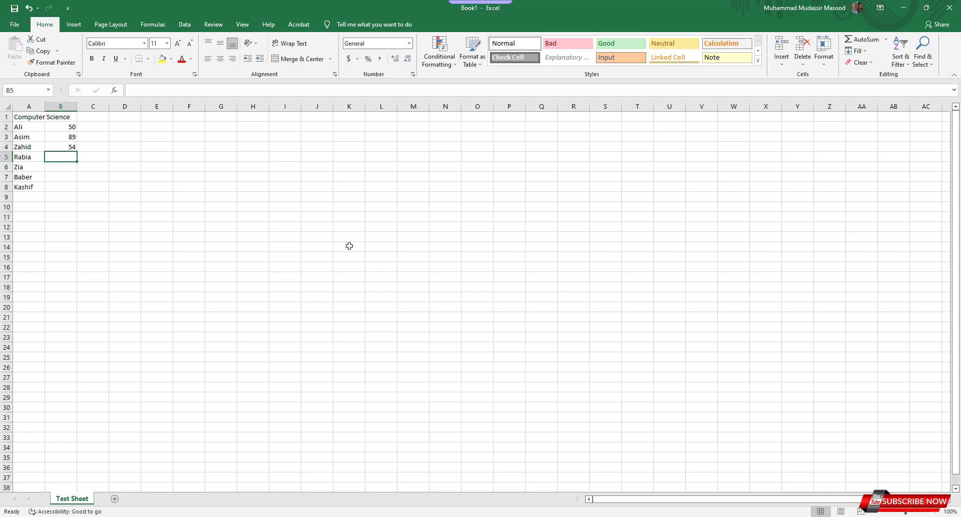
text(68)
key(Return)
text(95)
key(Return)
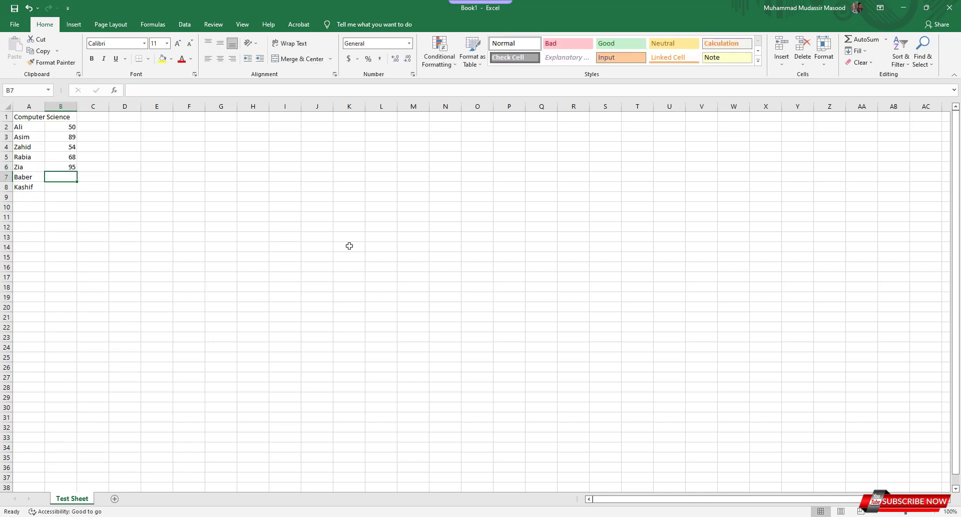
- Enter 30 in B7 and 45 in B8, correcting the mistyped 453
text(30)
key(Return)
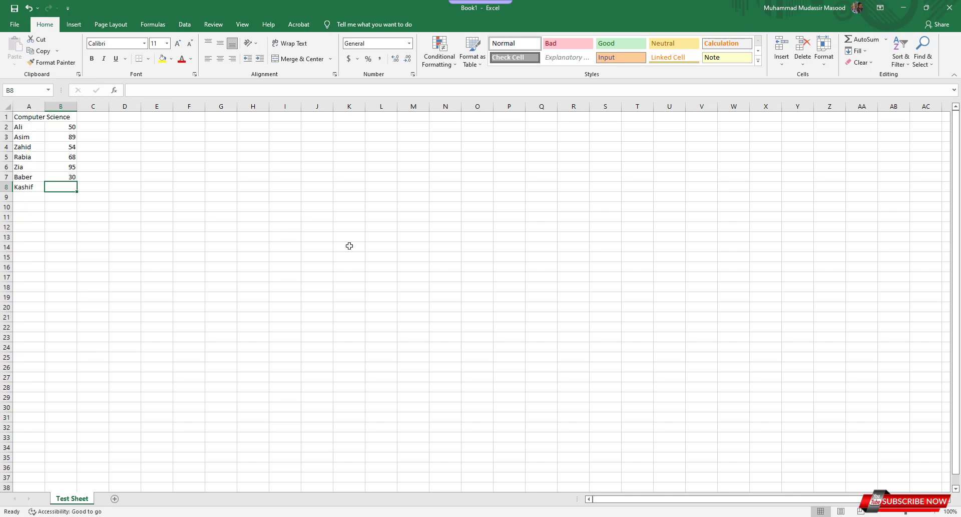
text(453)
key(Return)
key(Up)
text(45)
key(Return)
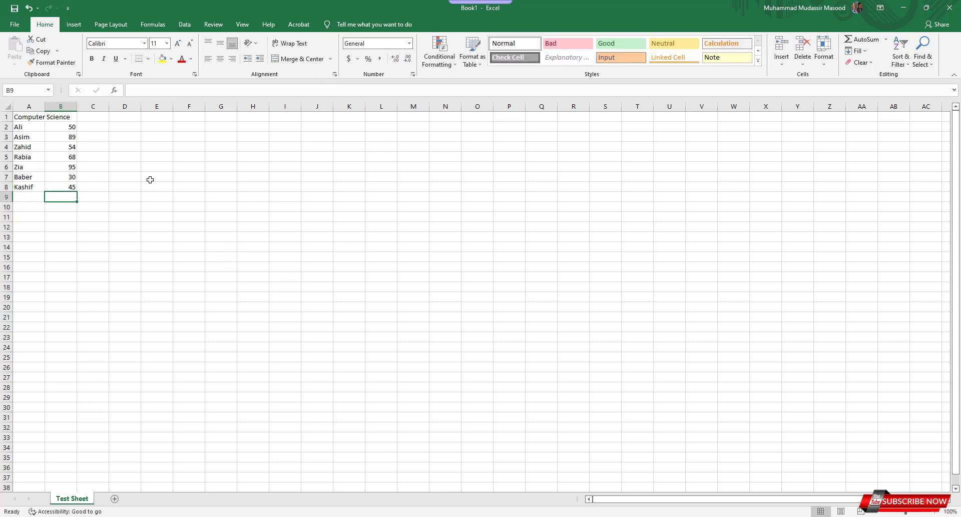
- Enter abcd in cell B1 next to the Computer Science heading
drag(29, 126, 70, 186)
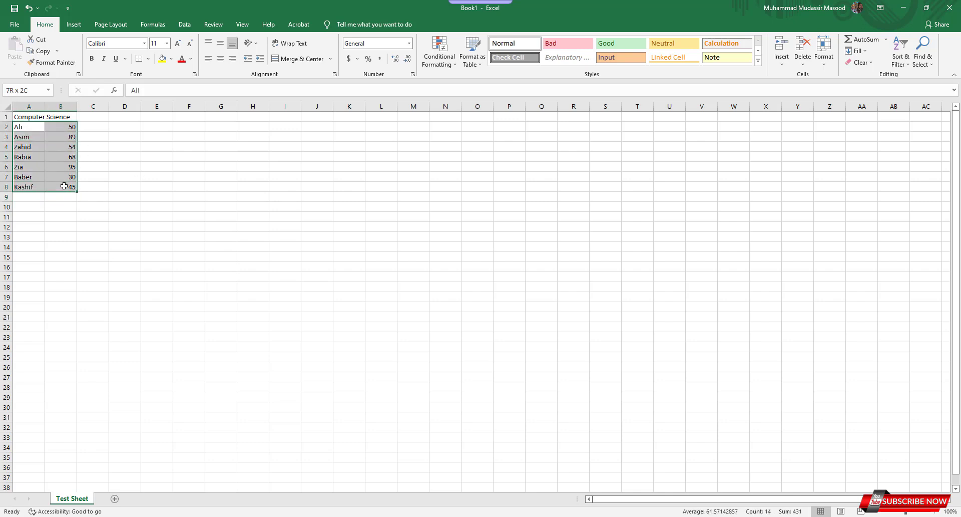
click(106, 230)
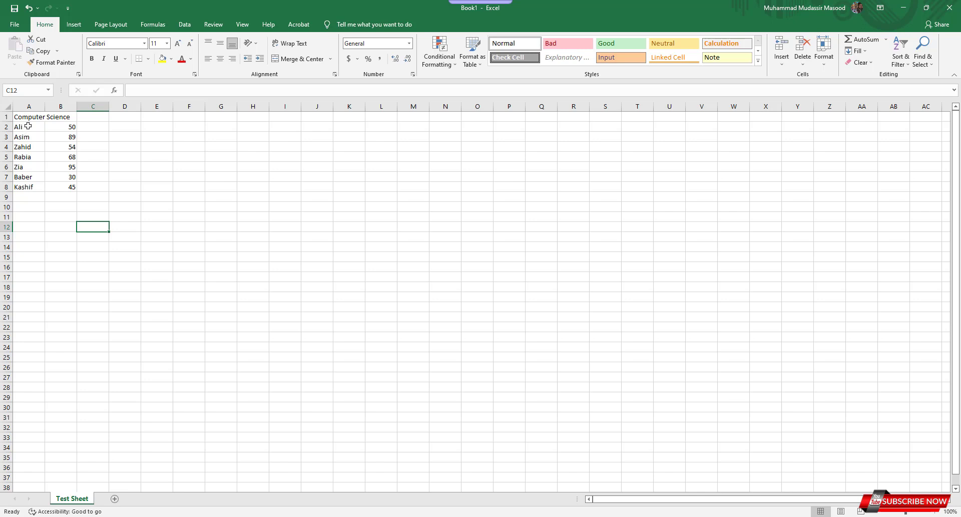
click(31, 118)
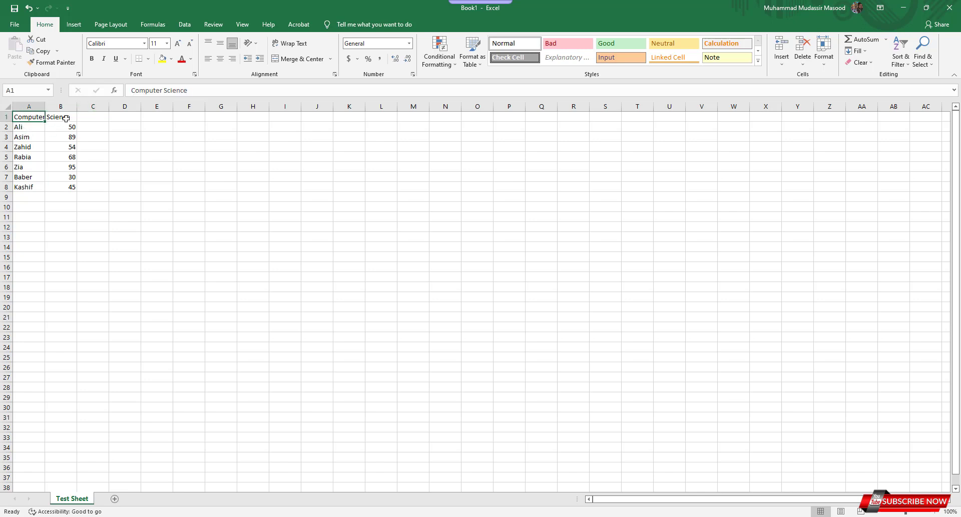
click(66, 117)
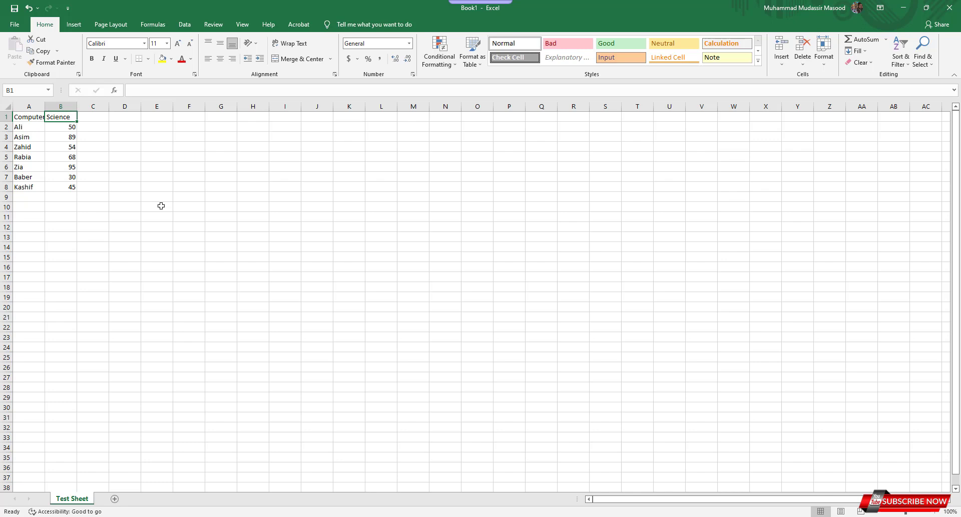
text(a)
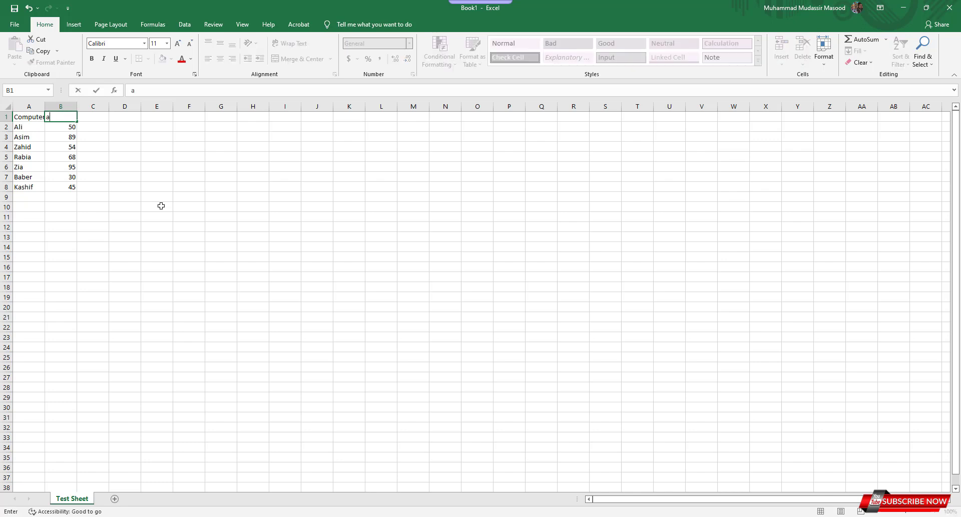
text(bcd)
key(Return)
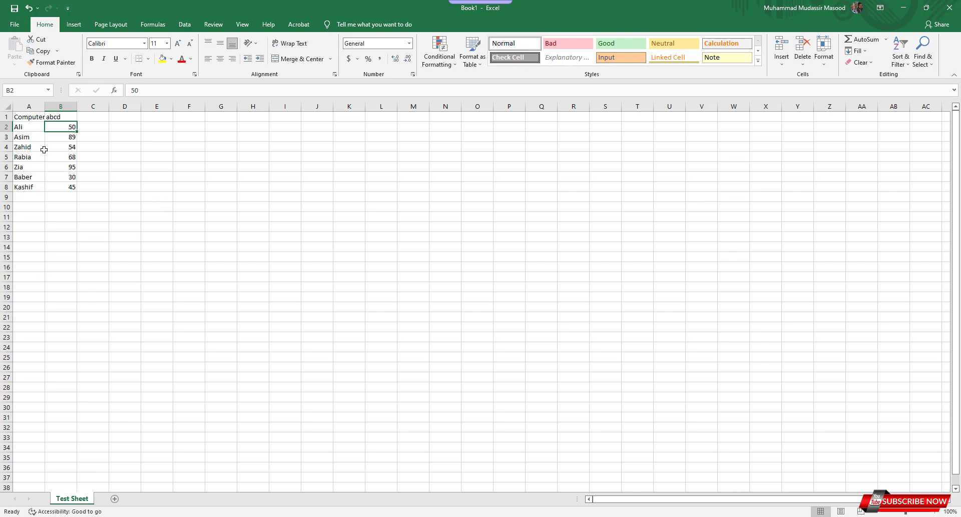
- Check A1's full 'Computer Science' text in the formula bar and compare B1's contents
click(33, 119)
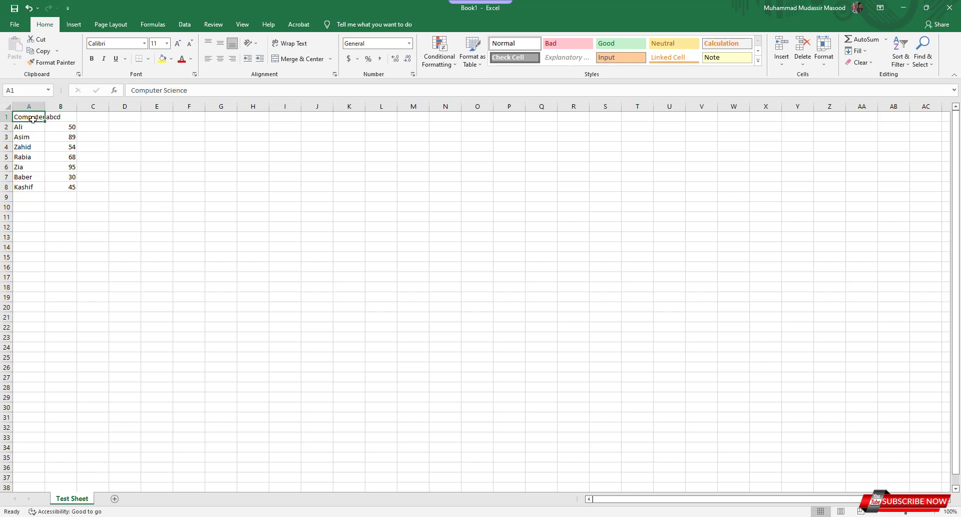
drag(188, 90, 132, 90)
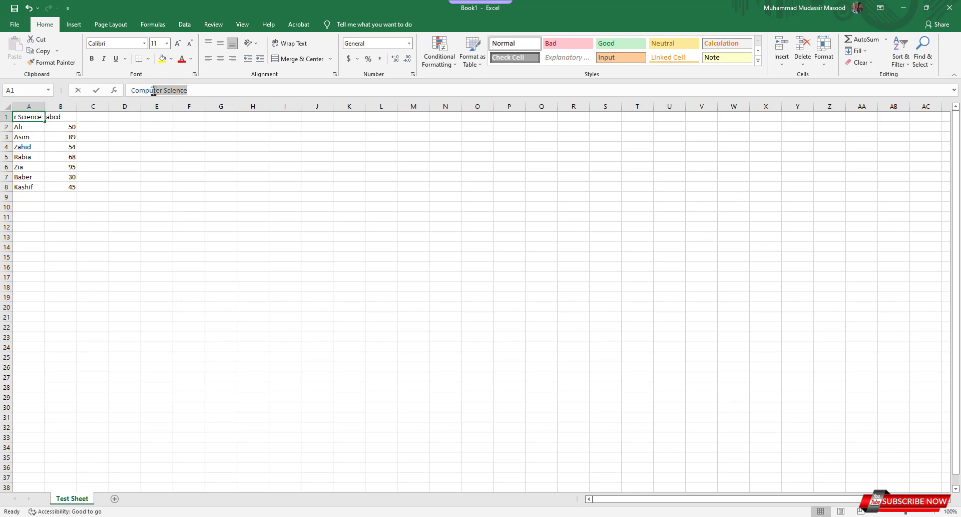
click(148, 153)
click(31, 117)
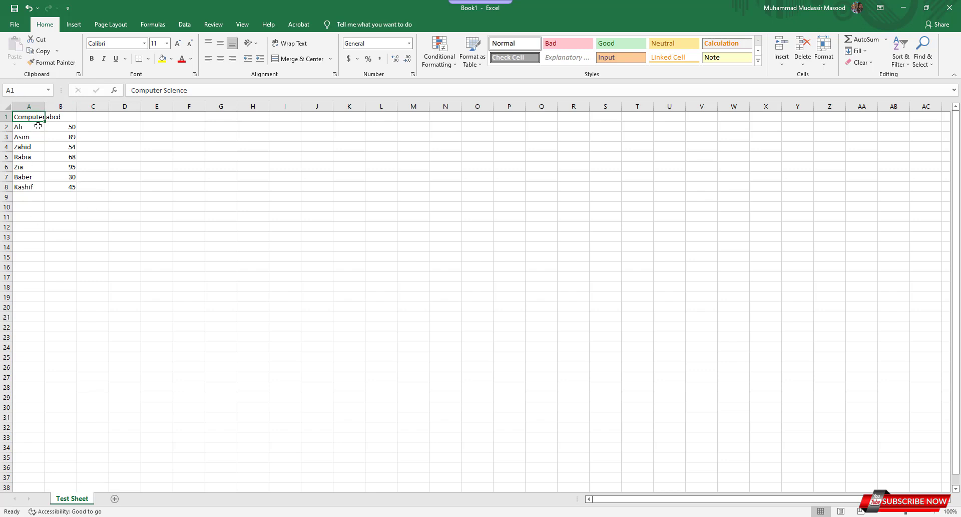
click(59, 118)
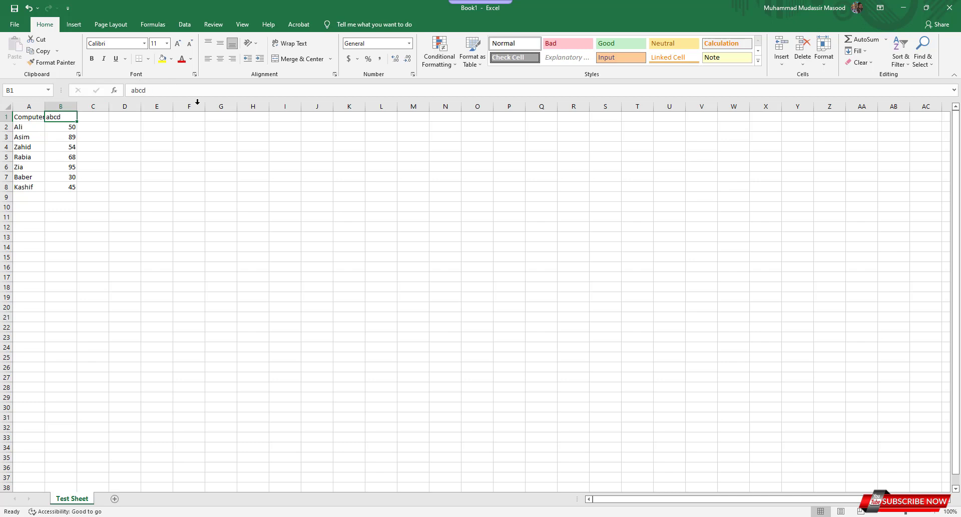
click(30, 116)
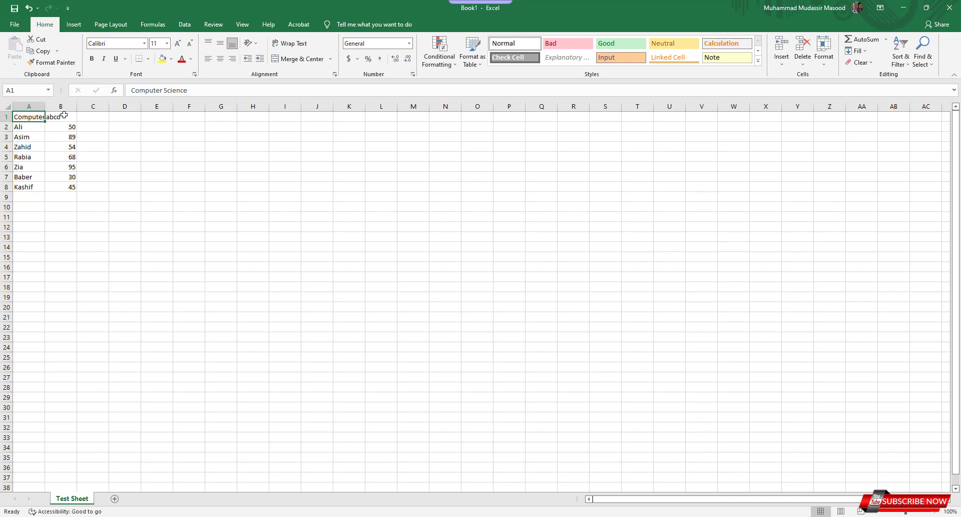
click(225, 177)
click(36, 117)
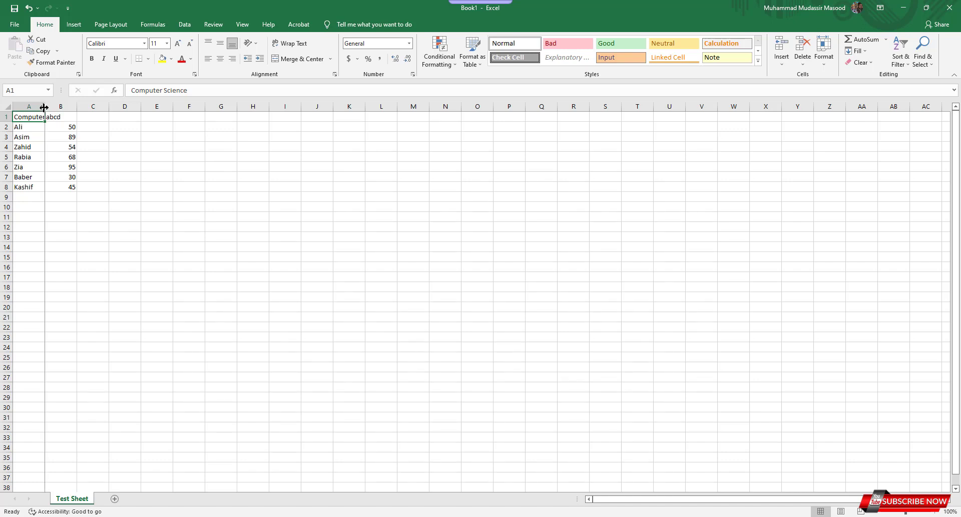
- Resize column A so it fits the full 'Computer Science' heading
double_click(44, 107)
click(59, 213)
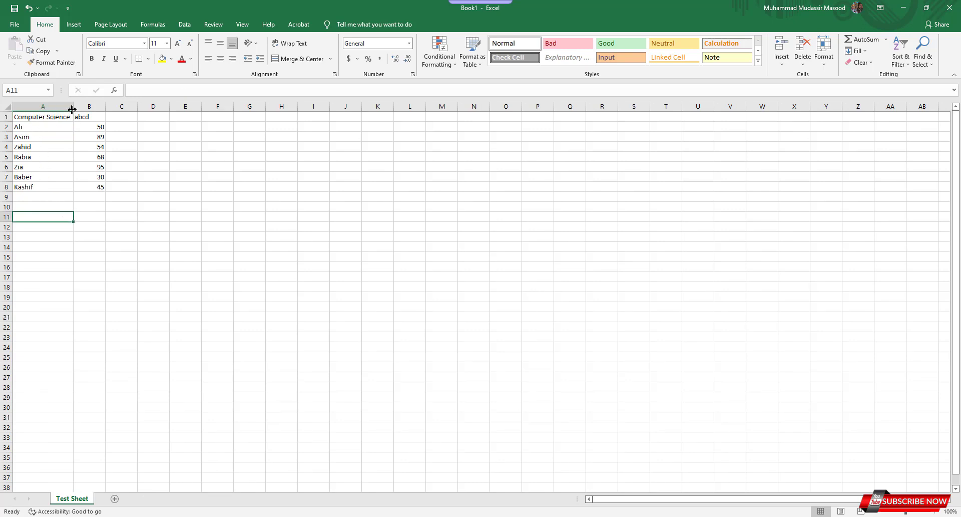
drag(72, 109, 72, 109)
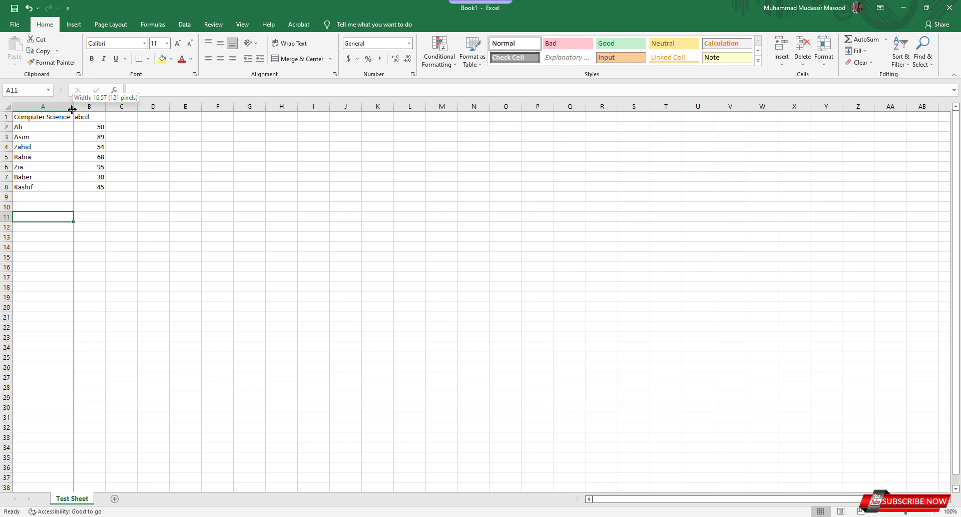
drag(72, 110, 87, 112)
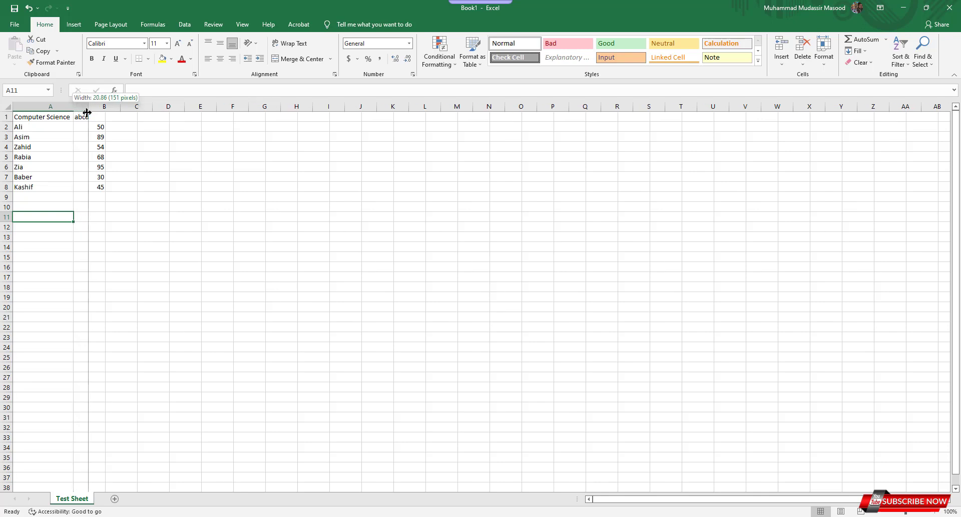
drag(87, 112, 272, 106)
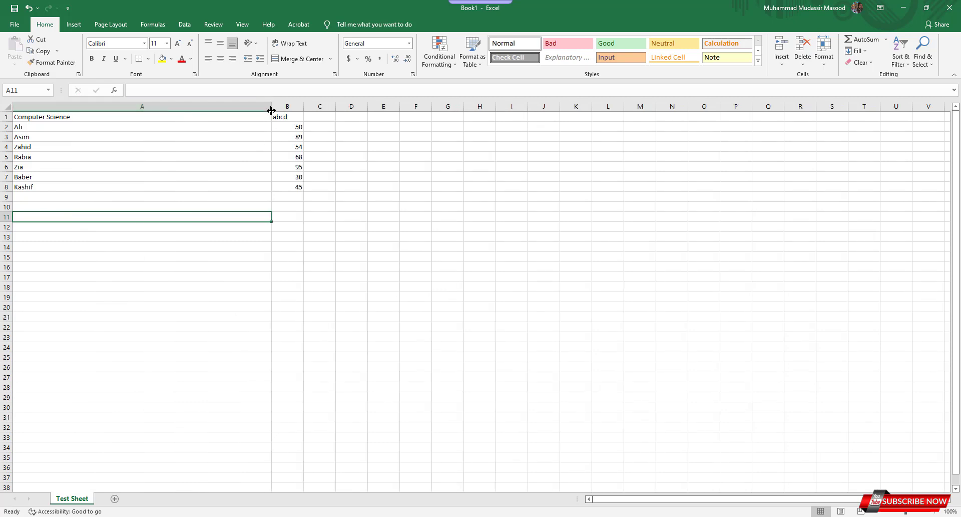
drag(271, 110, 359, 107)
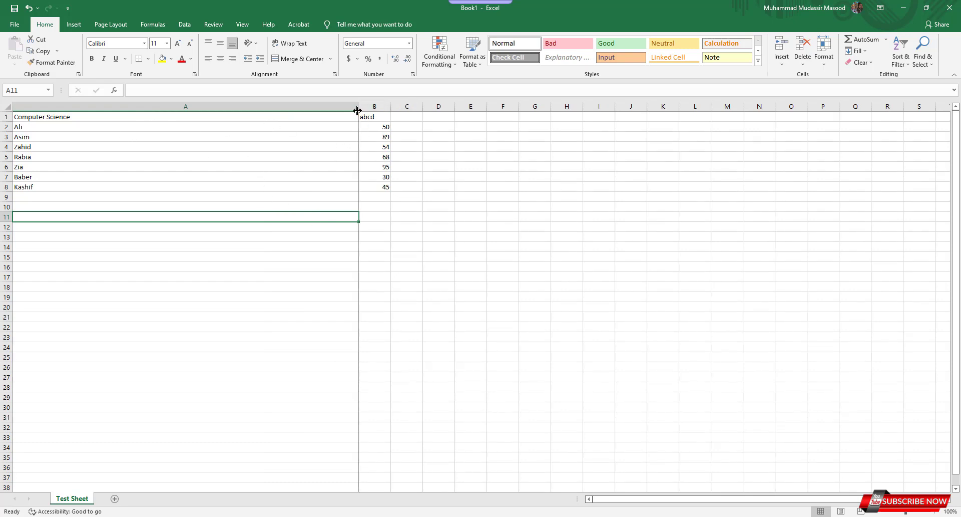
double_click(358, 110)
- Clear the 'abcd' text from cell B1
click(66, 156)
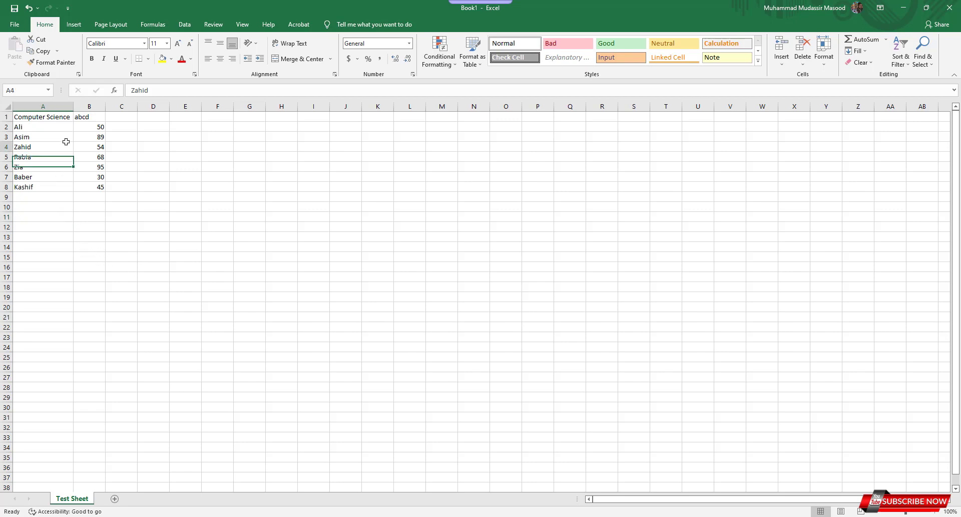
click(66, 146)
click(61, 117)
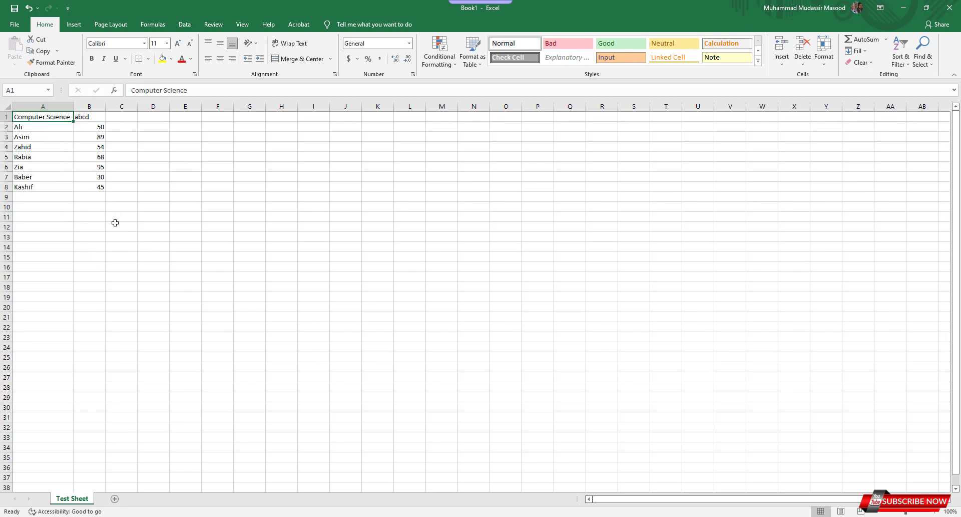
click(93, 119)
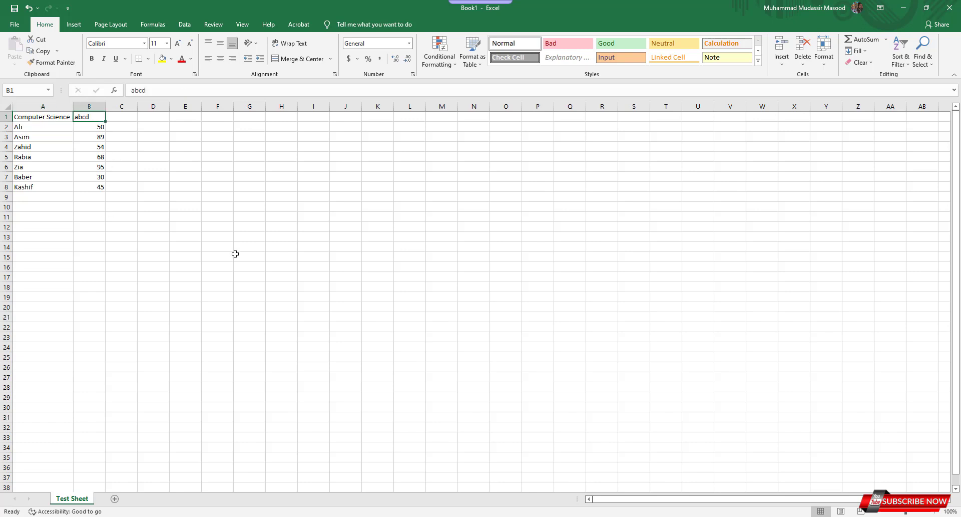
key(Delete)
- Enter the English subject heading in C1
click(195, 306)
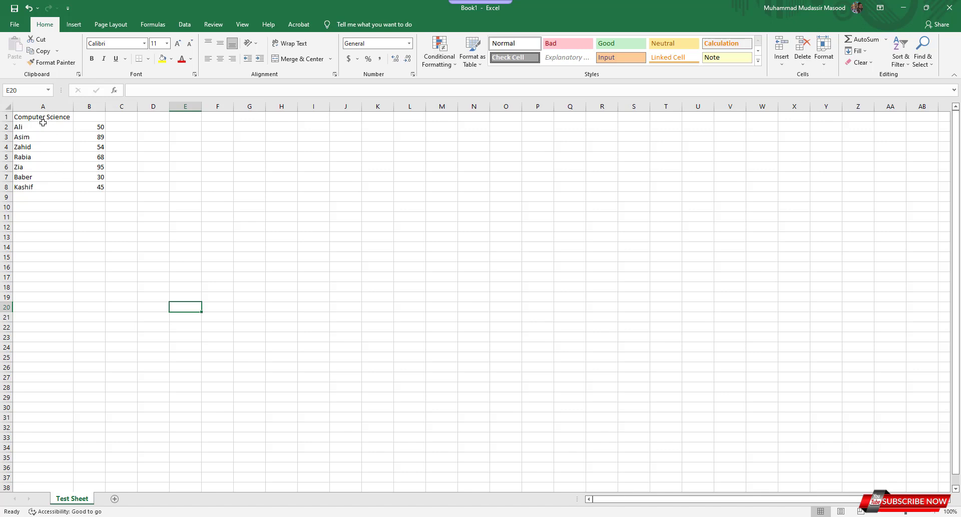
click(96, 238)
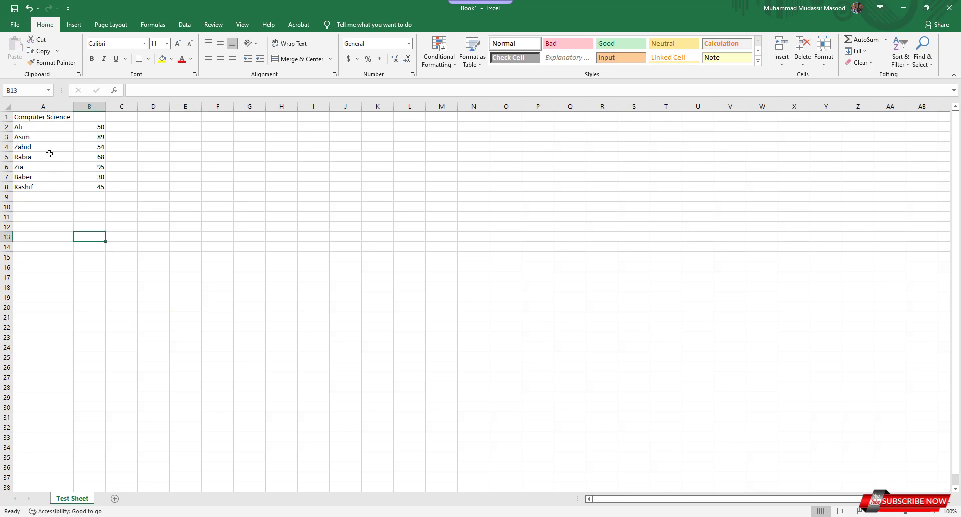
click(134, 118)
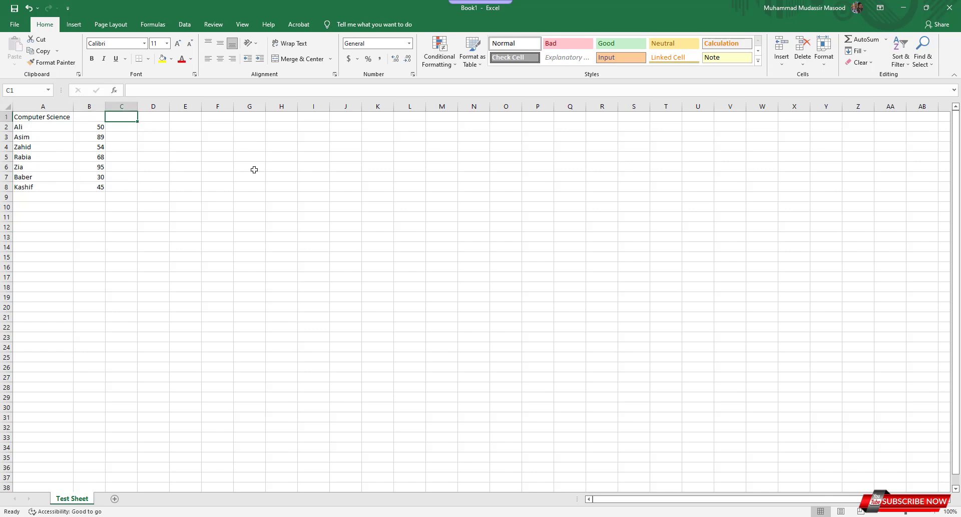
text(English)
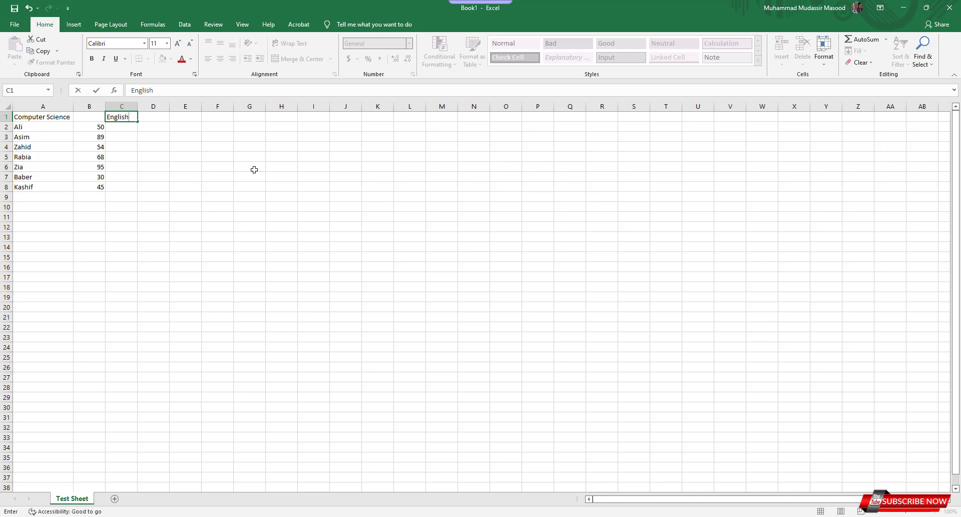
key(Tab)
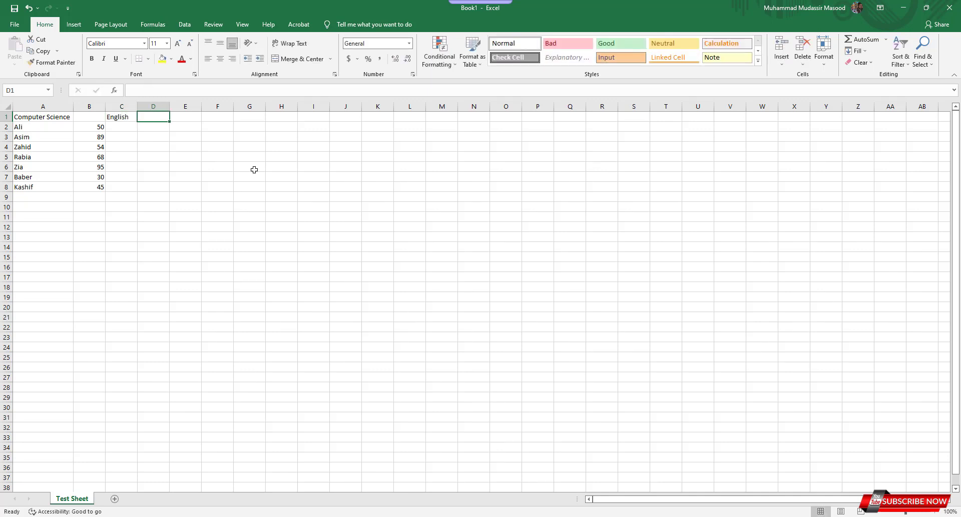
- Copy the student names from A2:A8 into C2:C8
click(44, 127)
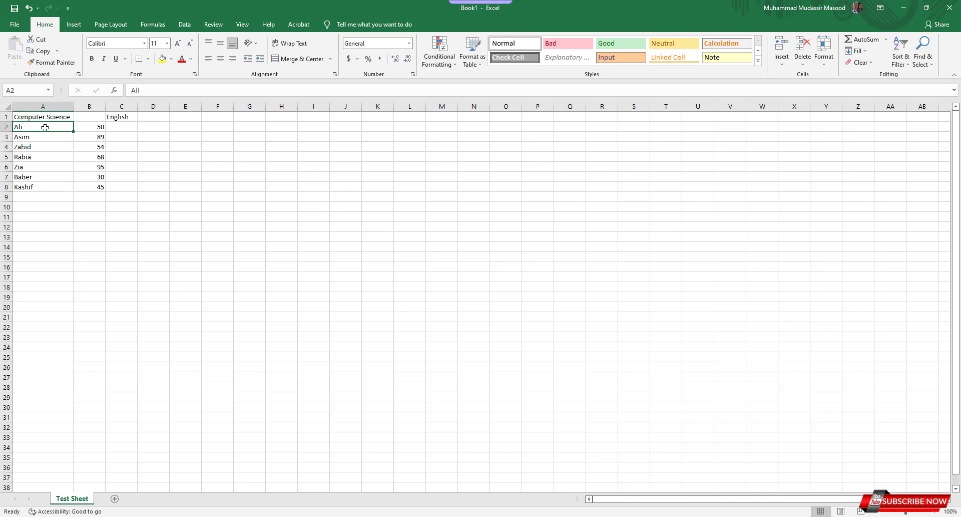
drag(45, 128, 46, 186)
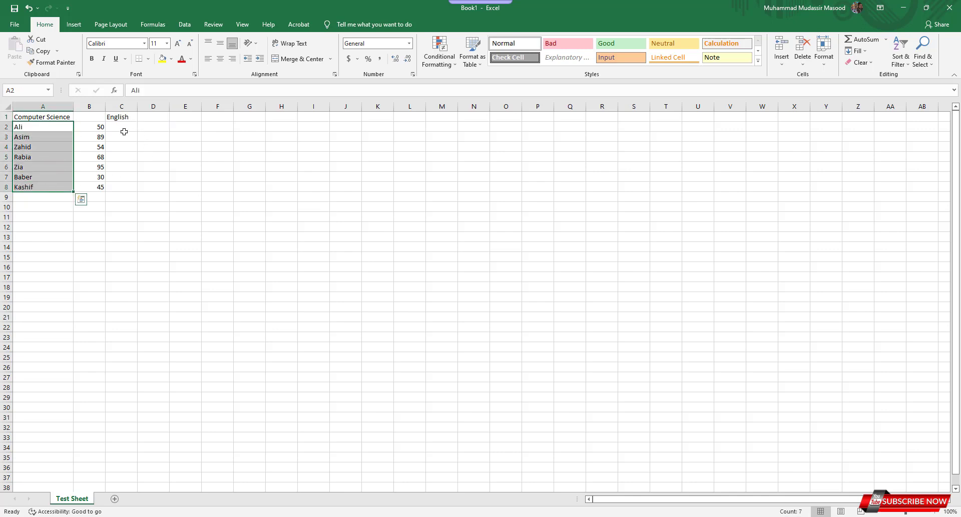
key(ctrl+c)
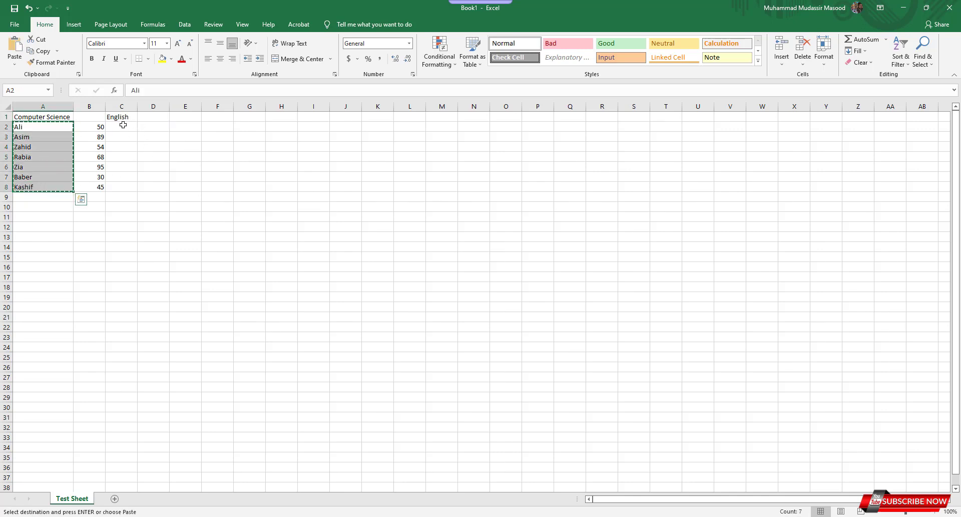
click(123, 125)
key(Return)
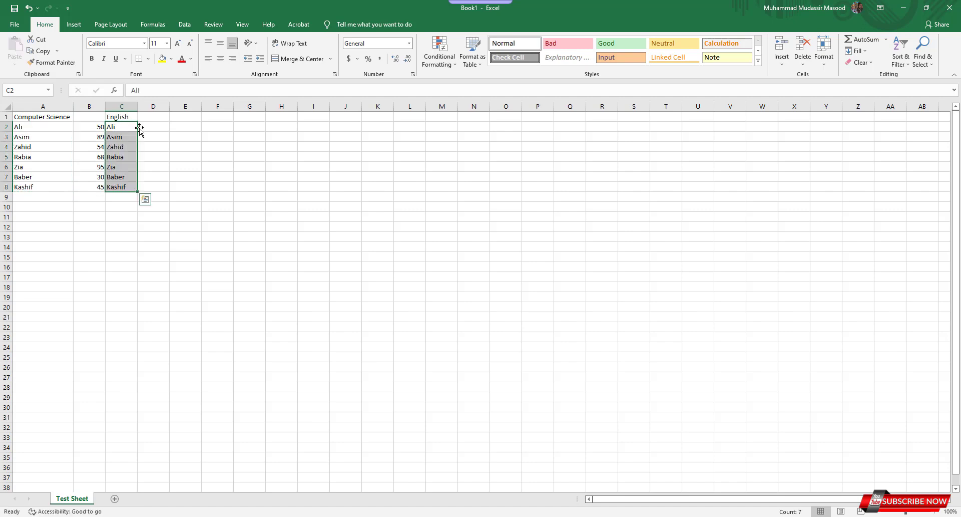
- Enter English scores 65, 45, 69 and 75 in D2:D5
click(157, 129)
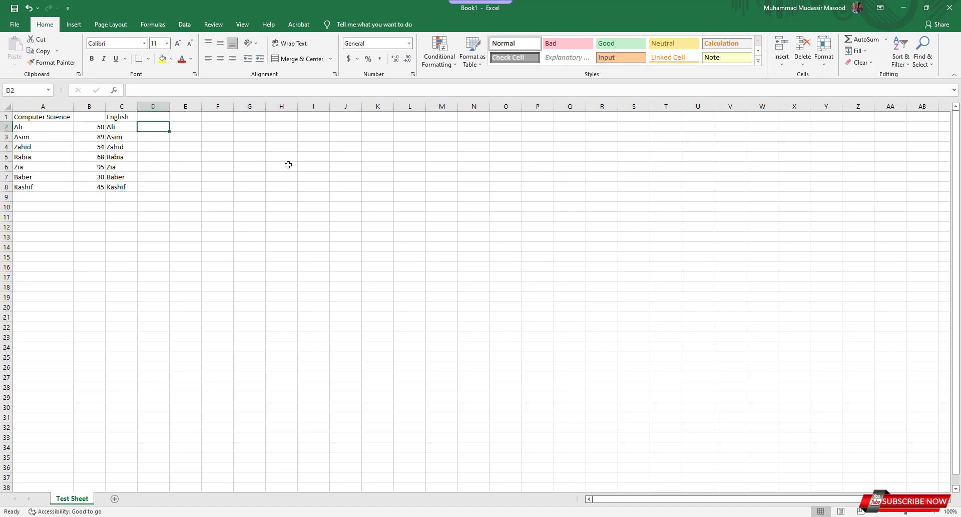
text(65)
key(Return)
text(45)
key(Return)
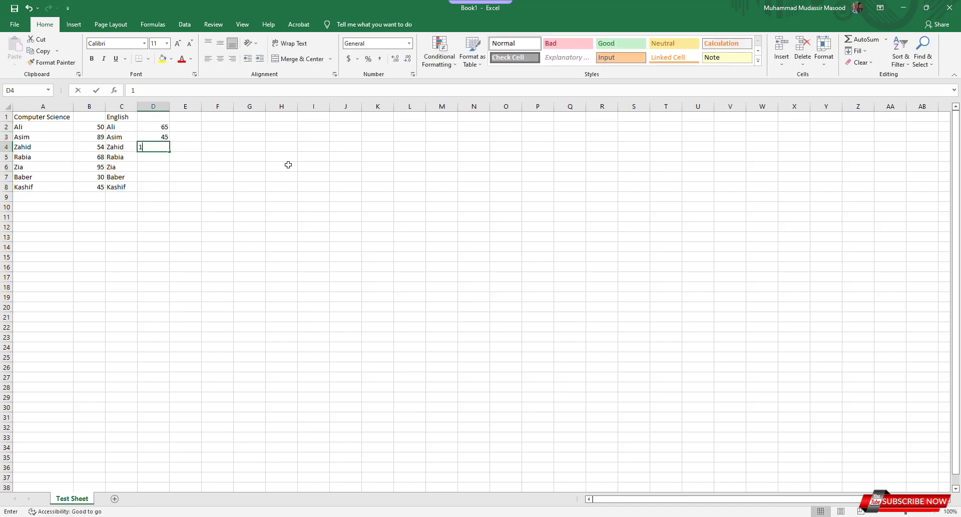
text(1564)
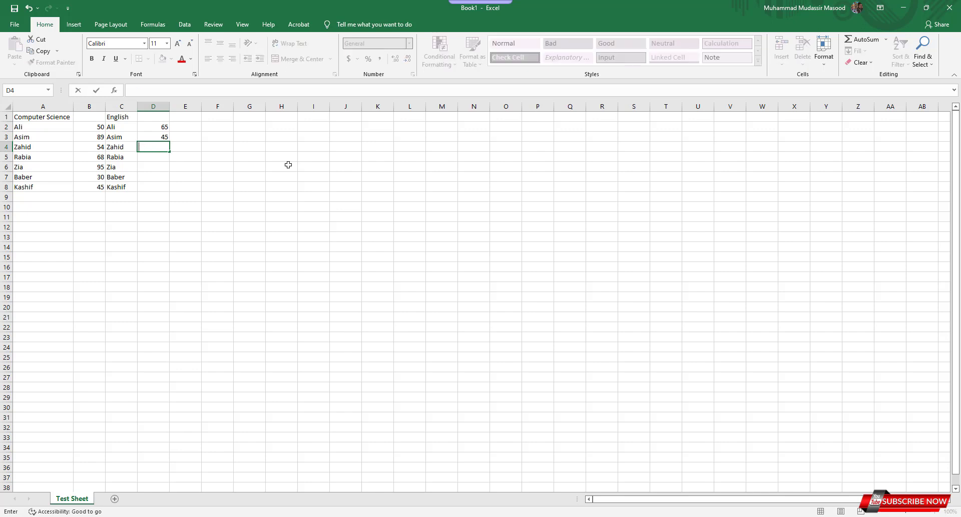
text(69)
key(Return)
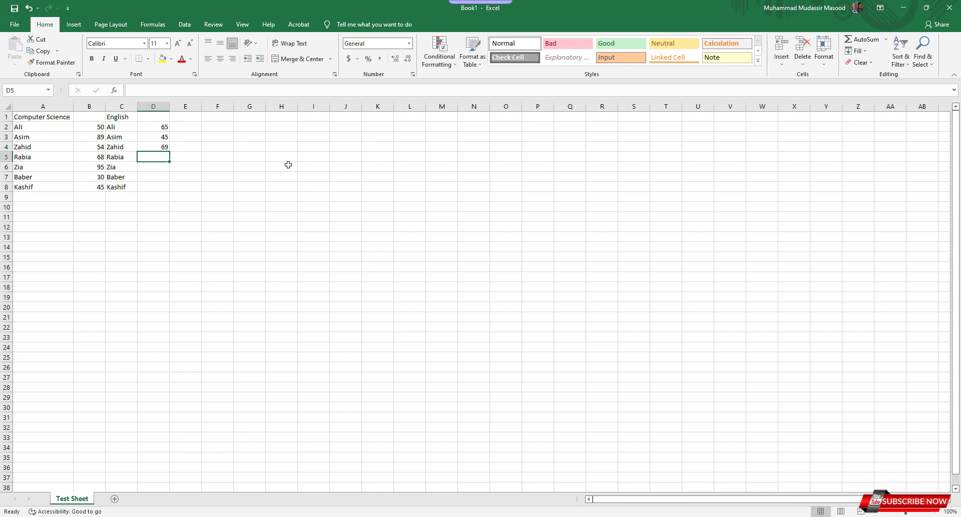
text(135)
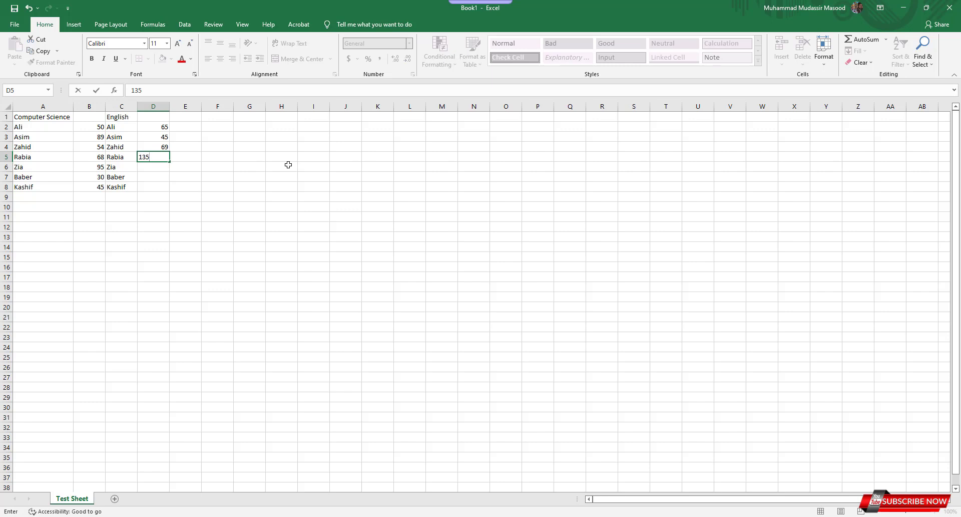
key(BackSpace)
key(BackSpace)
text(5)
key(Return)
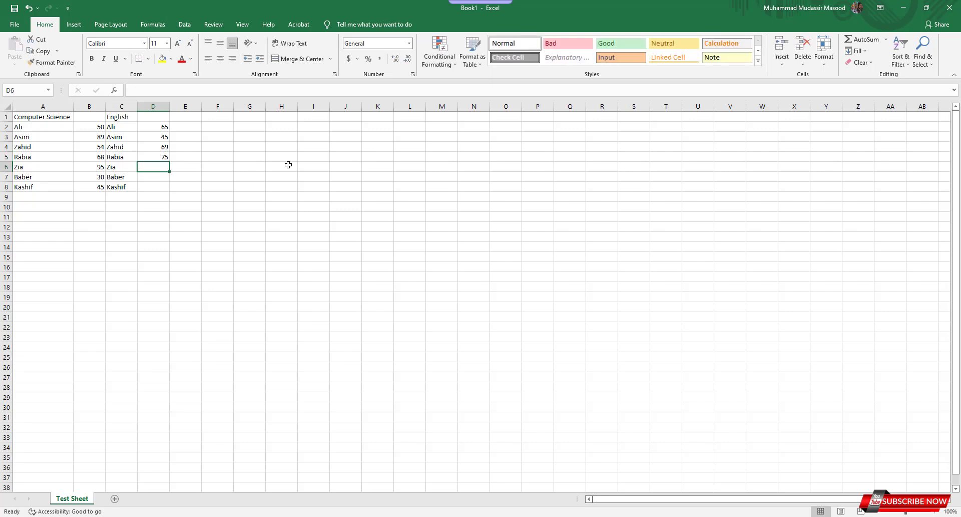
- Enter 85 in D6, correcting the mistyped 456, then 55 and 82 in D7:D8
text(456)
key(Return)
key(Up)
text(85)
key(Return)
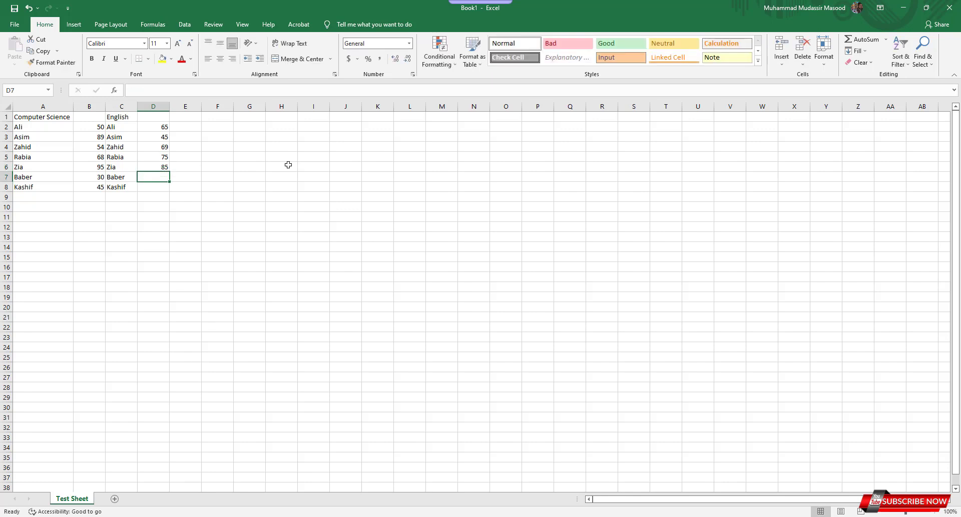
text(55)
key(Return)
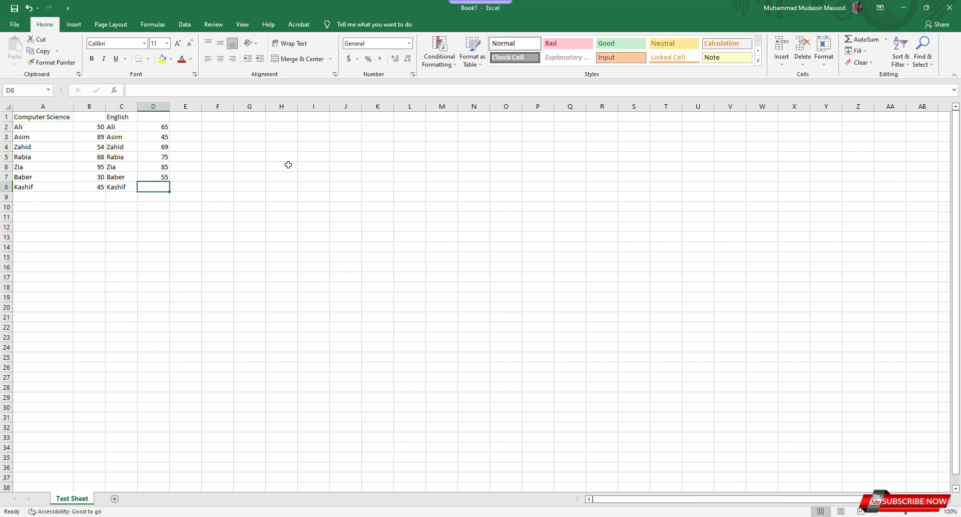
text(82)
key(Return)
click(84, 118)
click(150, 117)
- Merge and centre the Computer Science heading across A1:B1
click(93, 116)
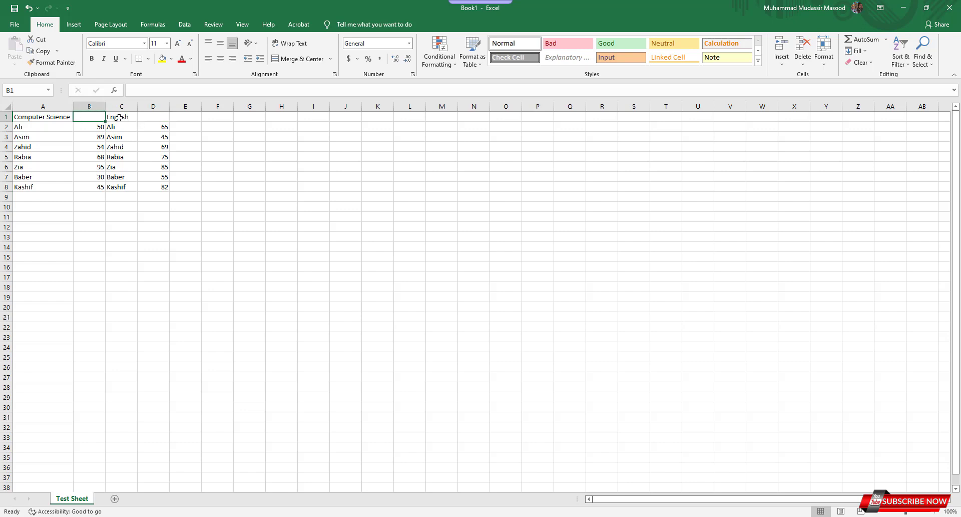
click(150, 119)
click(160, 232)
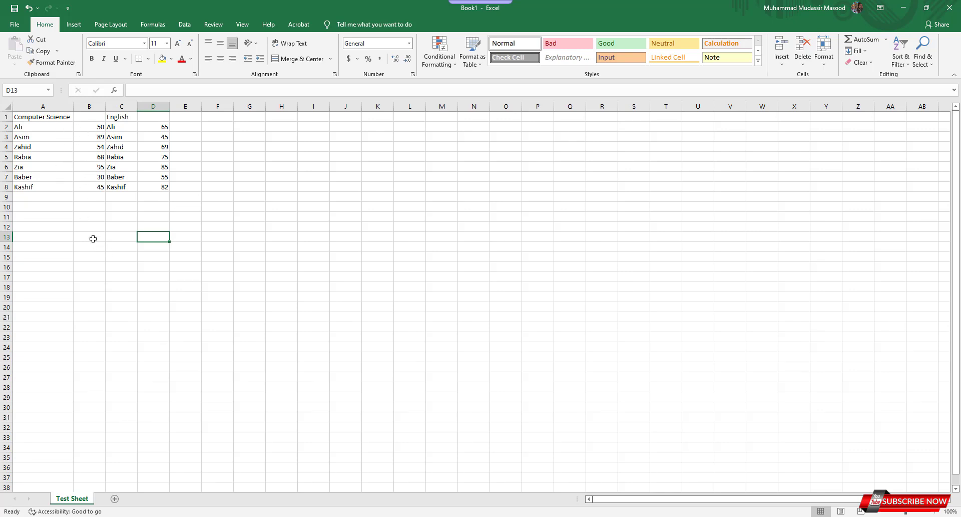
click(42, 118)
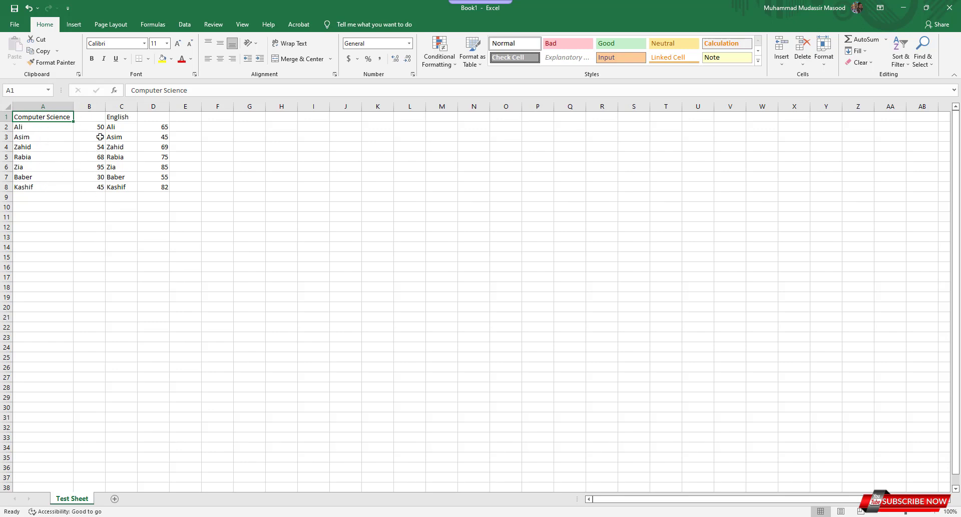
click(95, 238)
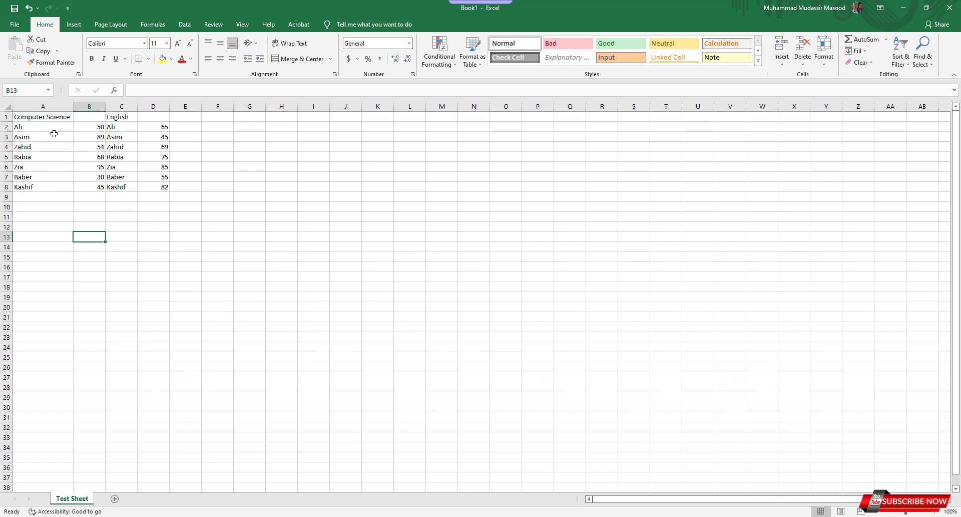
click(53, 116)
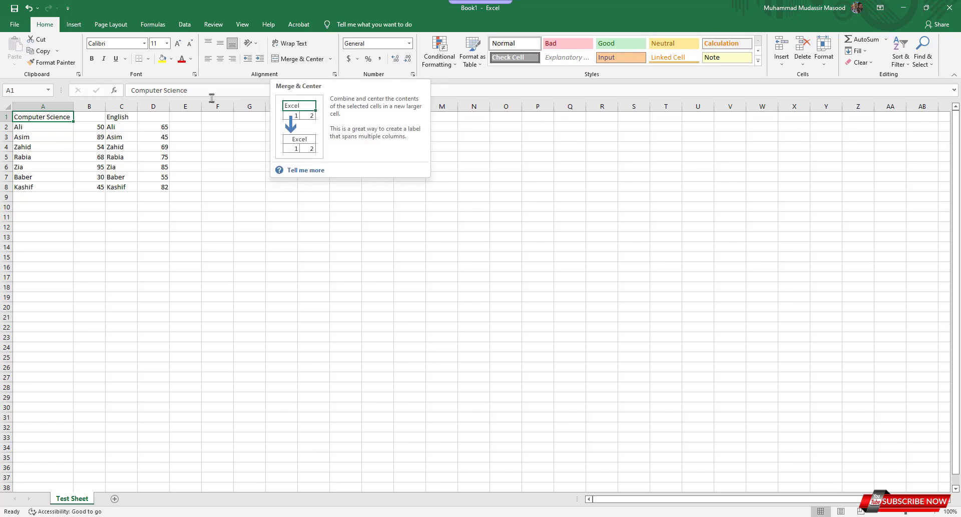
key(shift+Right)
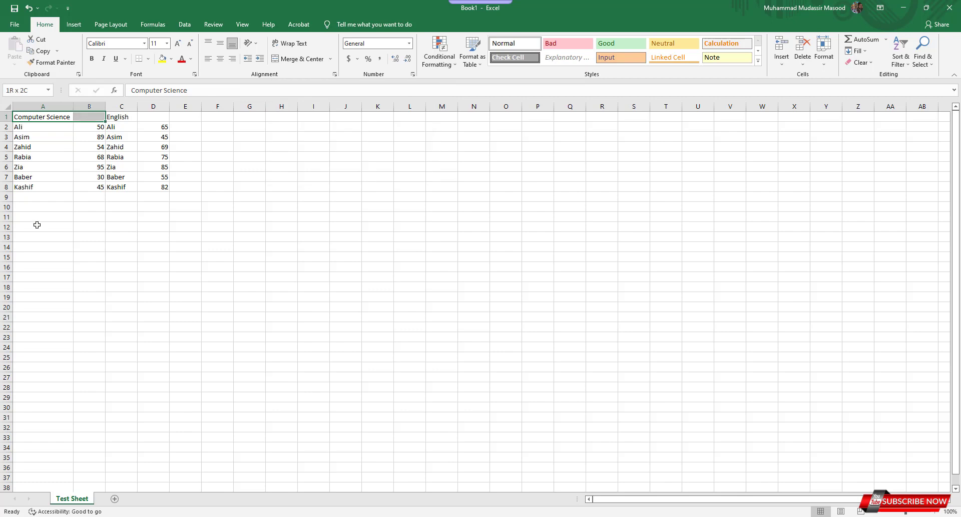
click(284, 61)
click(112, 243)
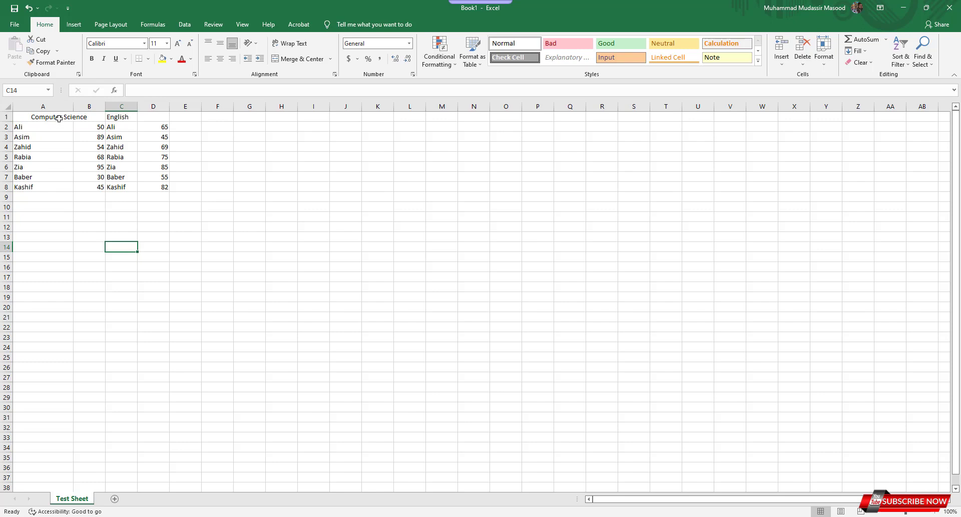
click(59, 118)
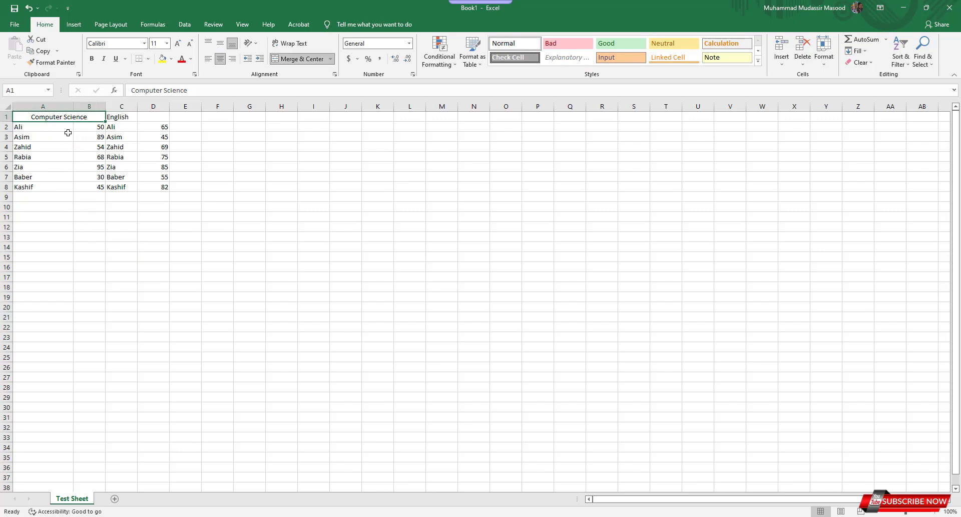
click(99, 287)
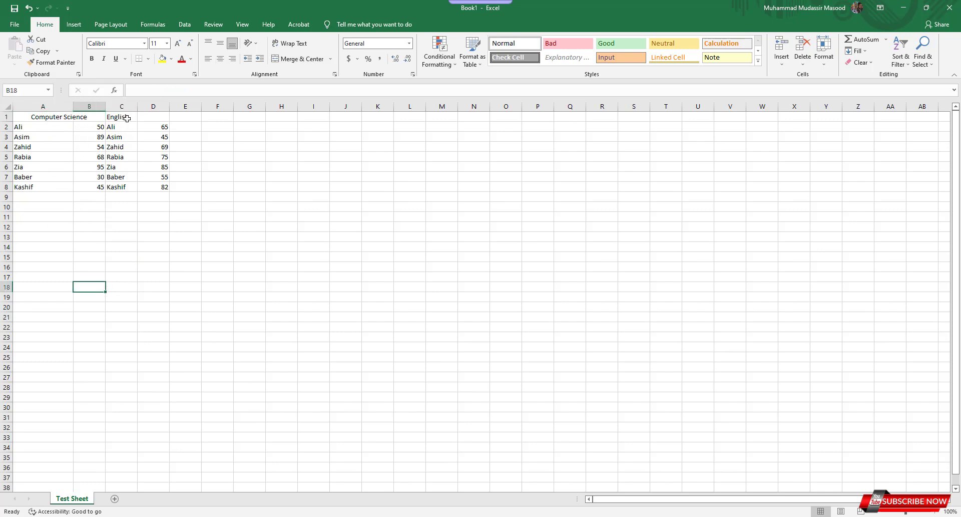
- Merge and centre the English heading across C1:D1
drag(127, 118, 153, 117)
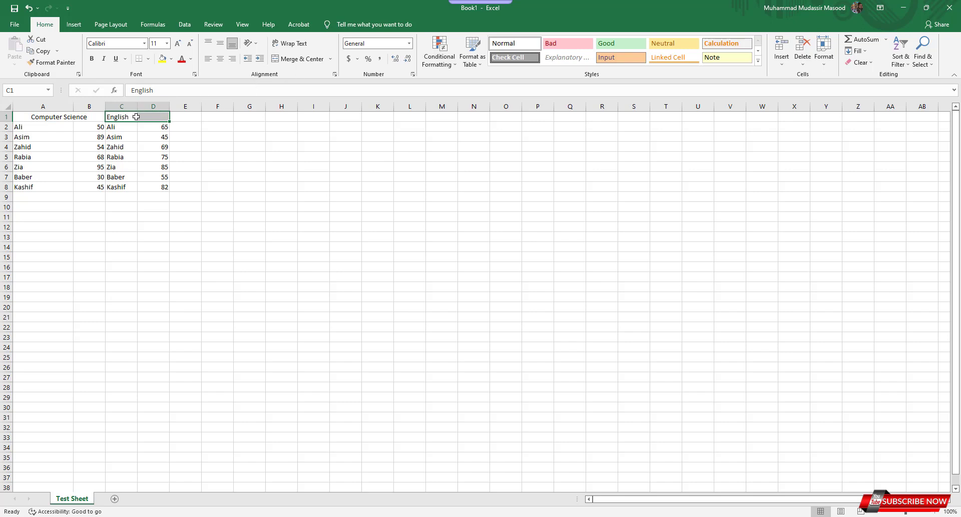
click(297, 59)
click(227, 274)
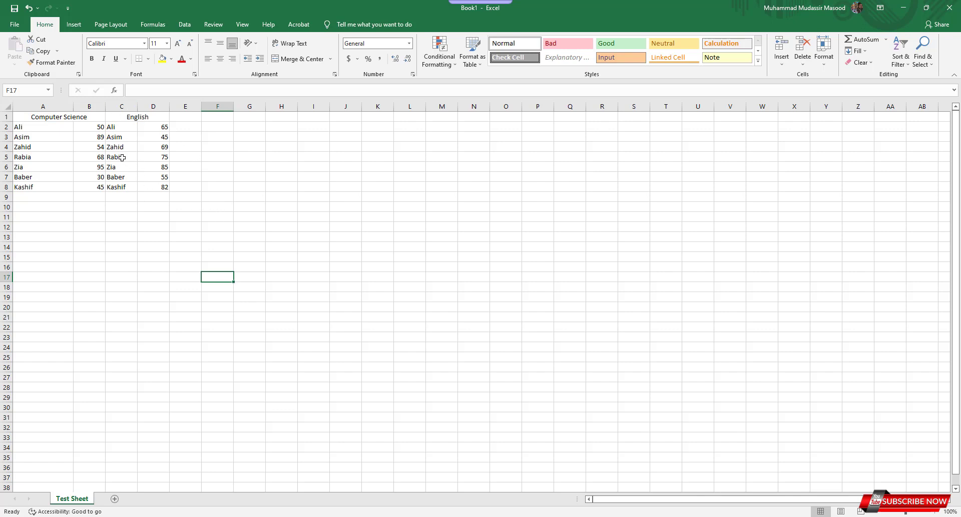
drag(122, 158, 150, 158)
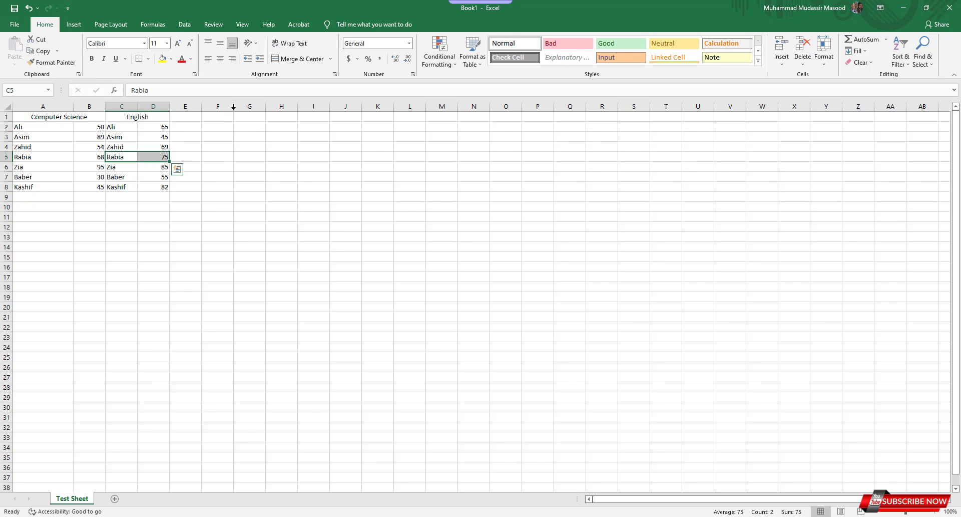
click(296, 61)
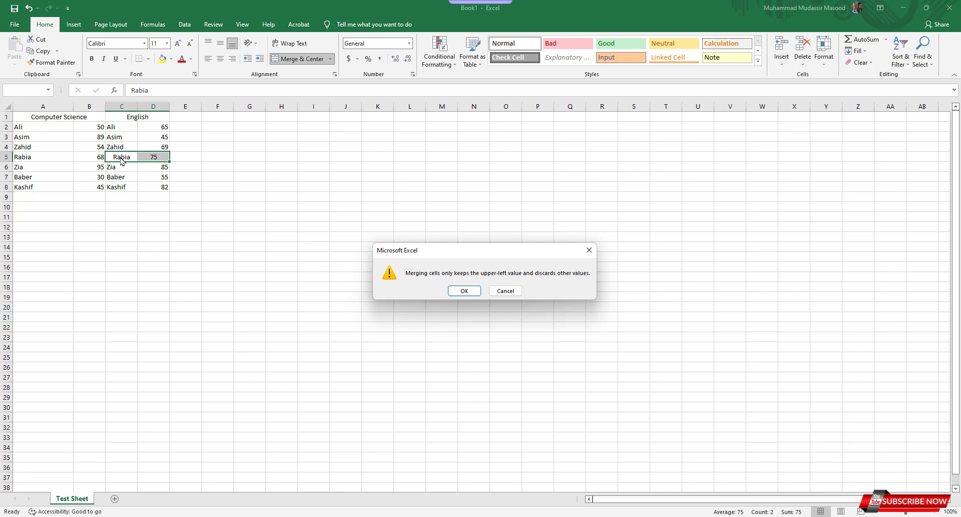
click(451, 290)
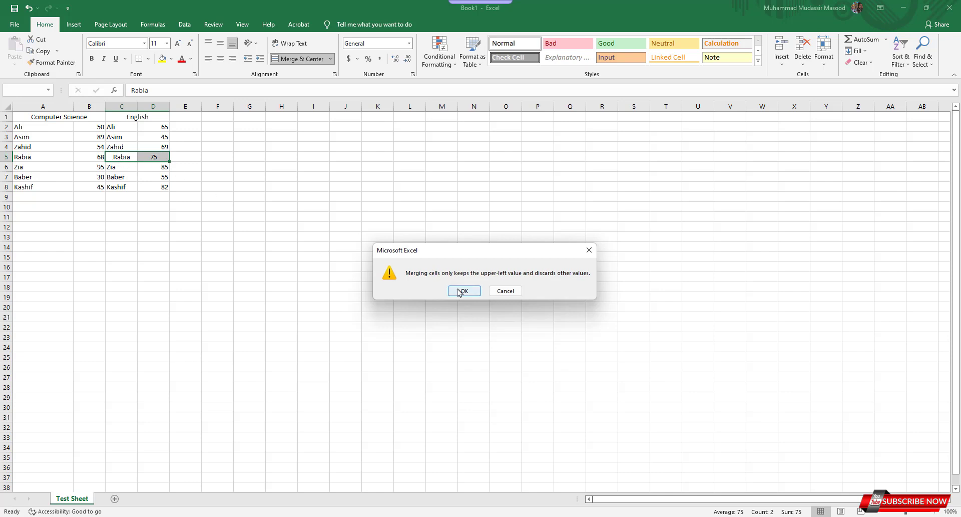
click(249, 222)
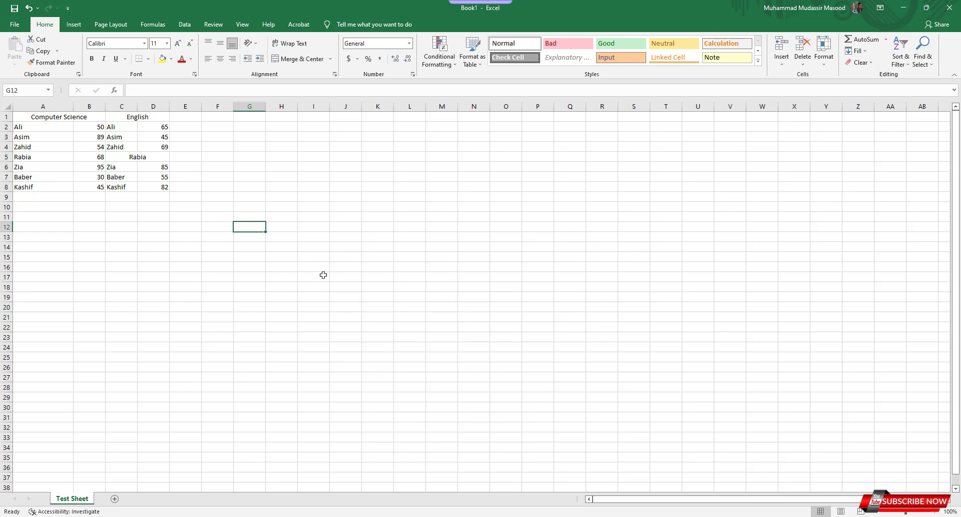
key(ctrl+z)
click(300, 242)
drag(350, 165, 378, 166)
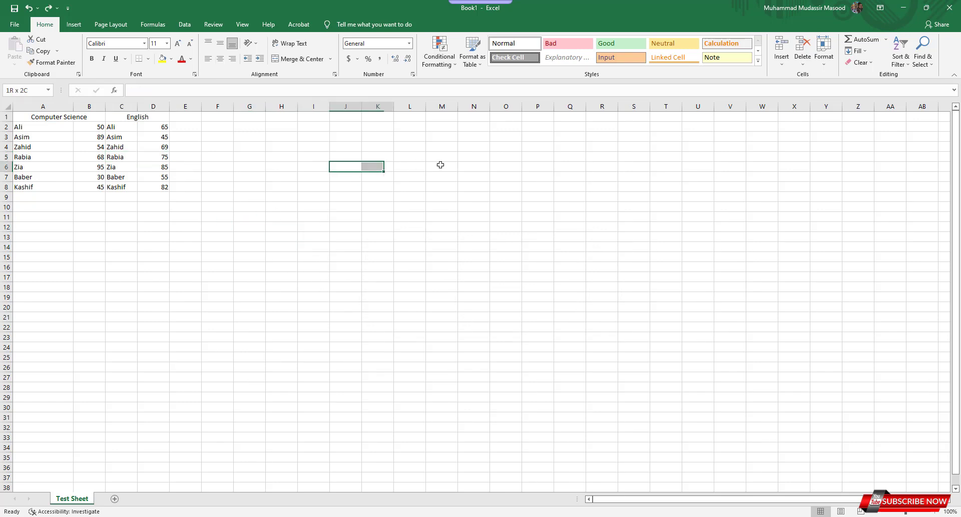
drag(440, 165, 378, 166)
click(344, 167)
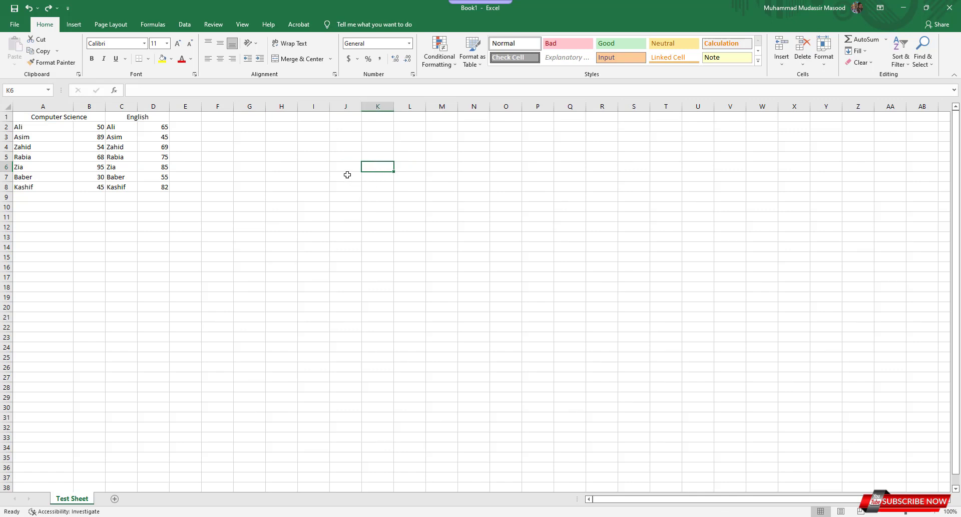
click(141, 119)
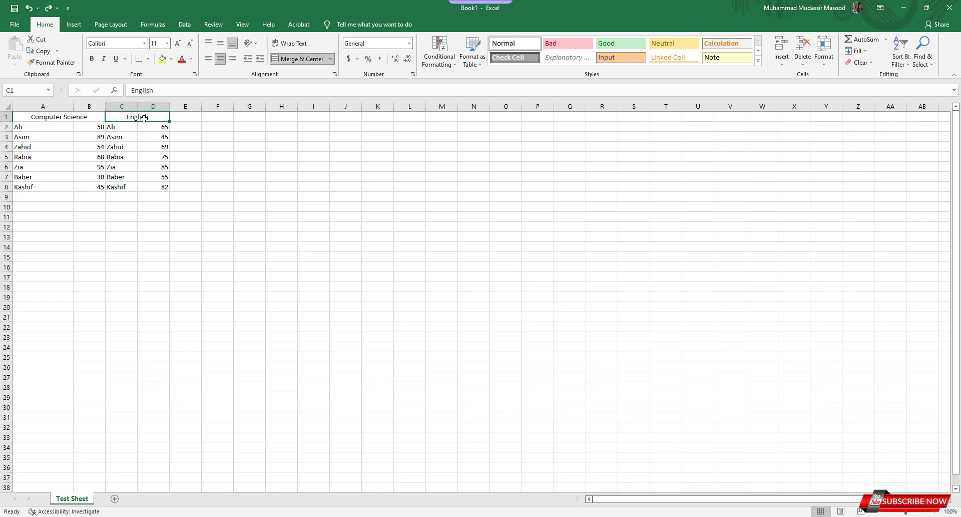
click(299, 59)
click(258, 224)
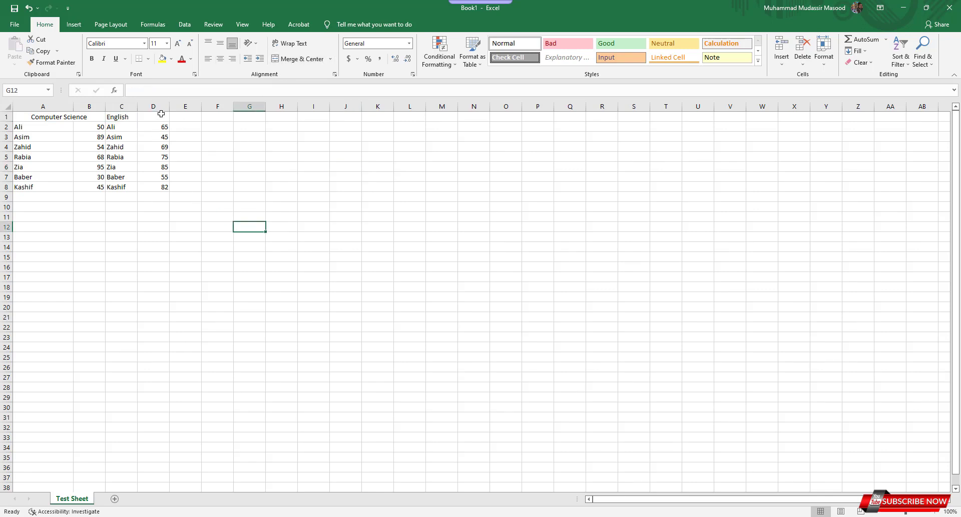
click(161, 114)
click(126, 116)
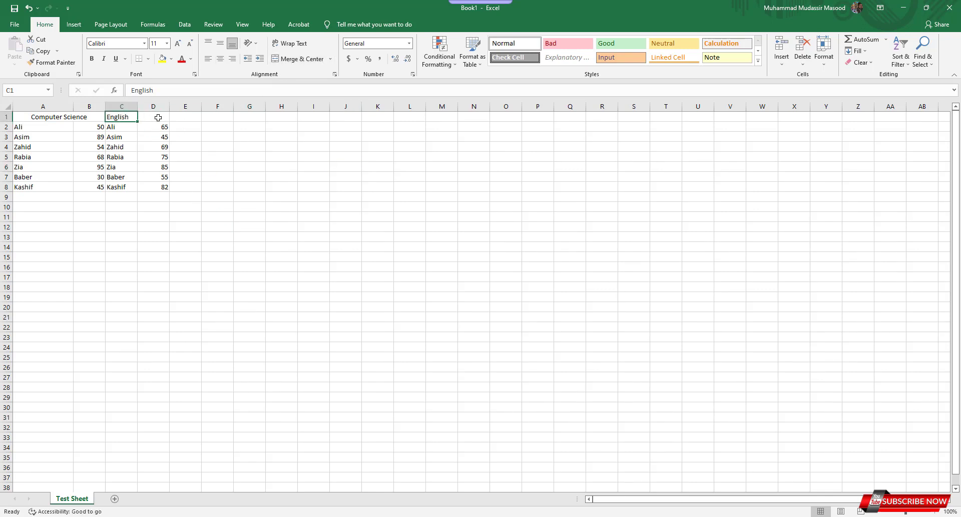
key(shift+Right)
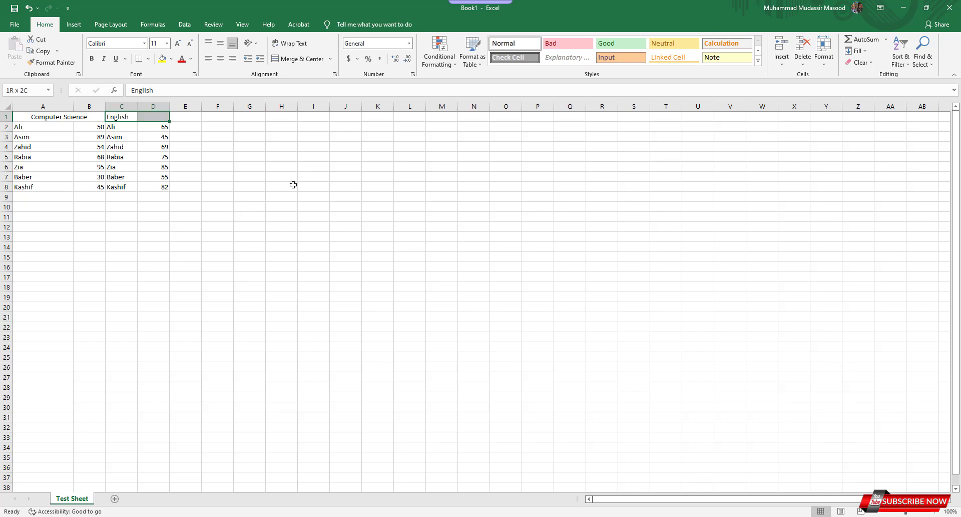
click(308, 60)
click(370, 197)
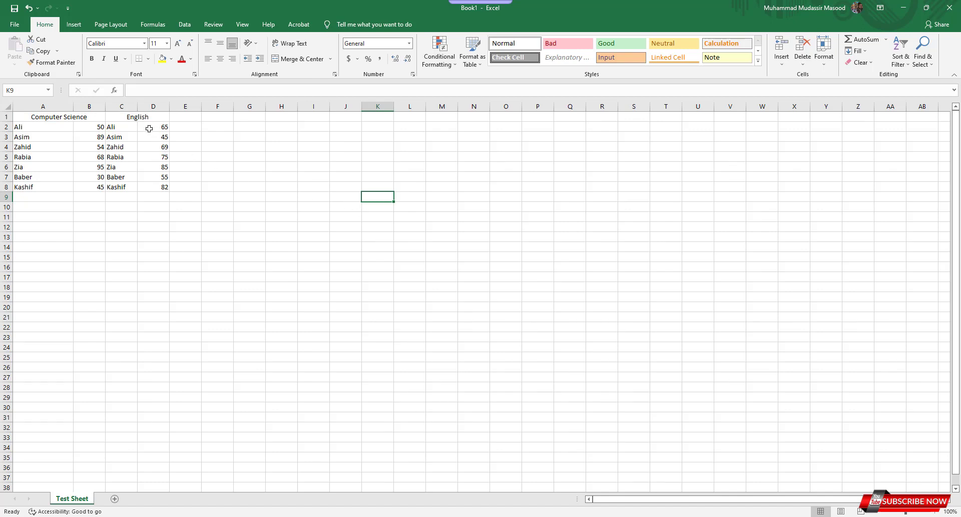
- Clear the English table in C1:D8, unmerge C1:D1, and select A2:B8
drag(144, 116, 153, 185)
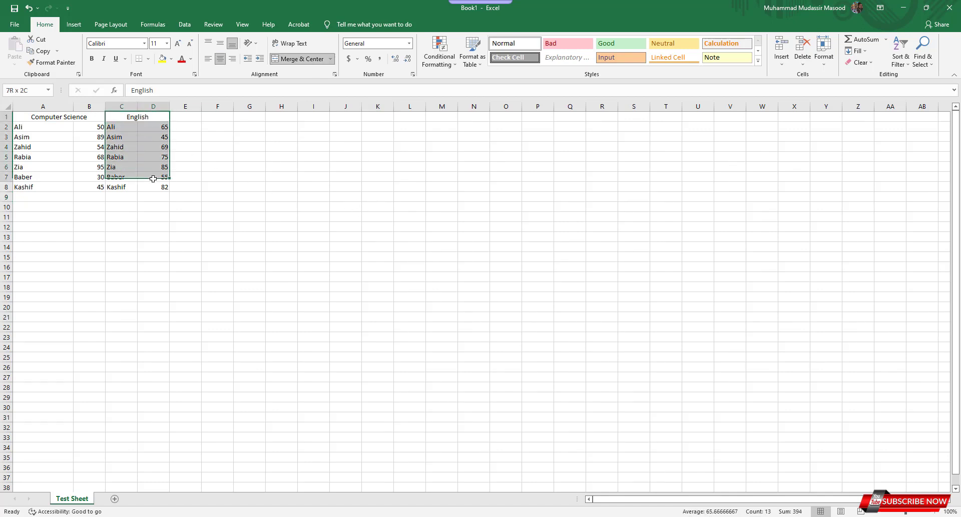
key(Delete)
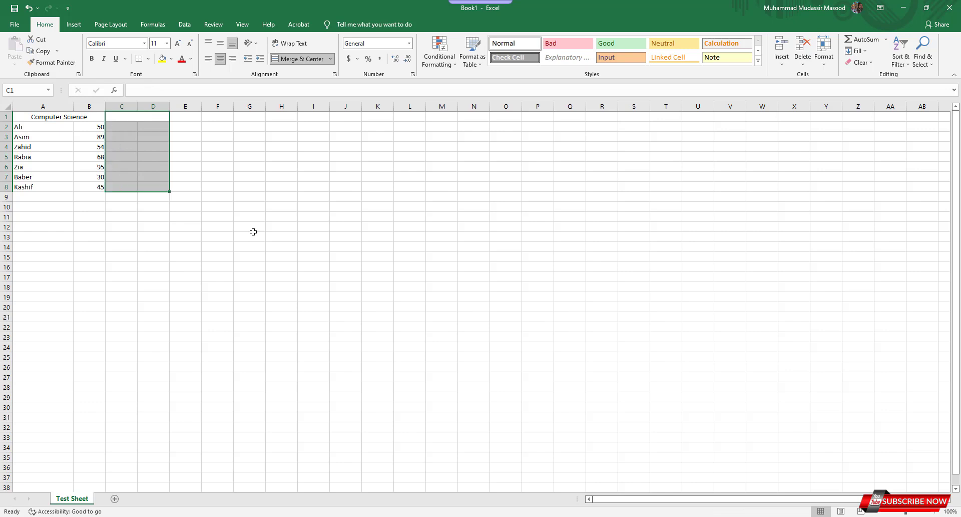
click(253, 228)
click(143, 116)
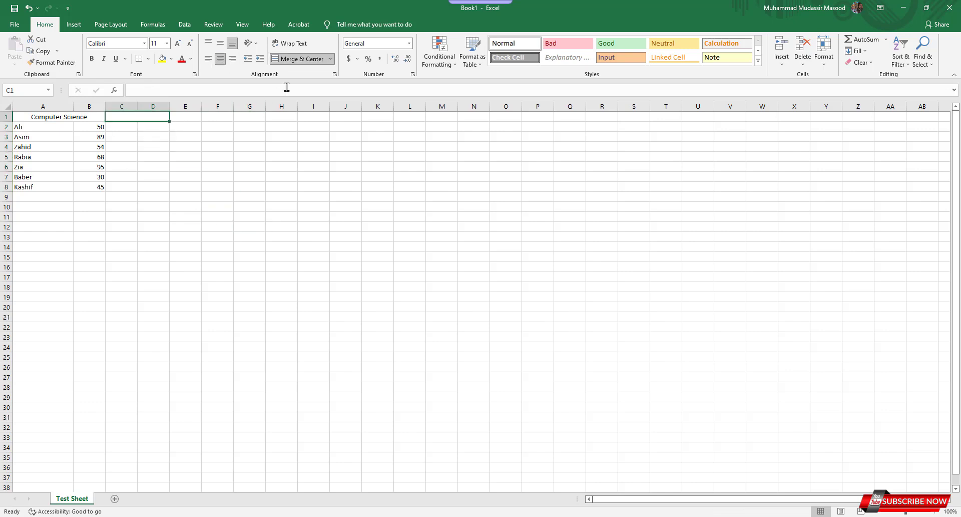
click(305, 60)
click(253, 216)
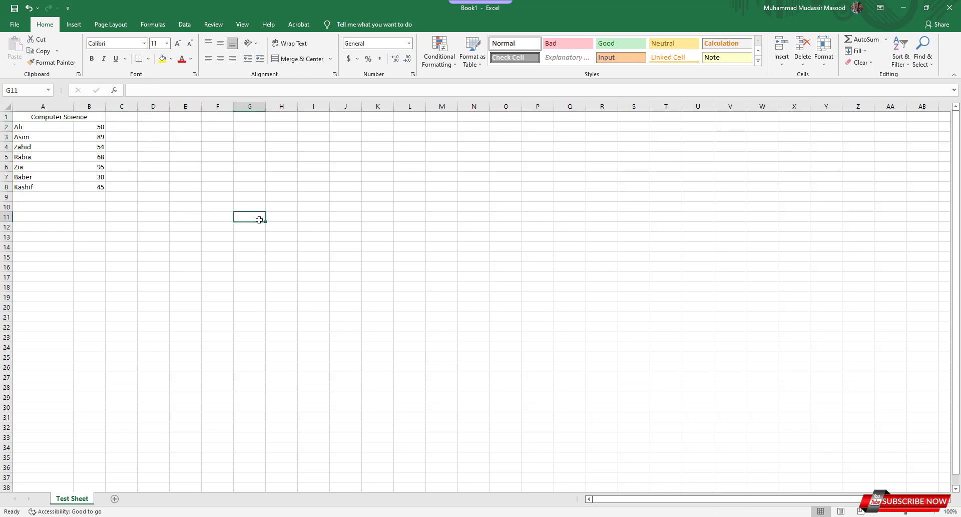
click(62, 121)
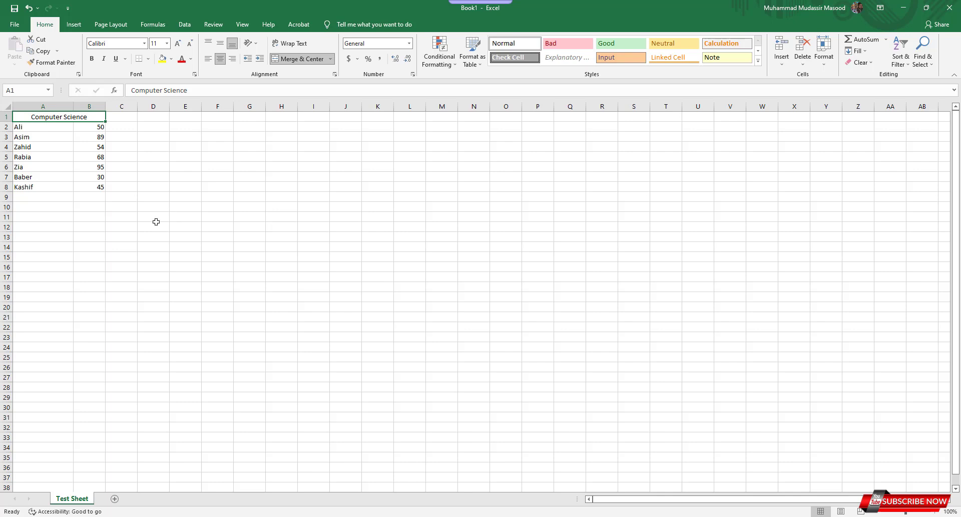
drag(46, 130, 97, 186)
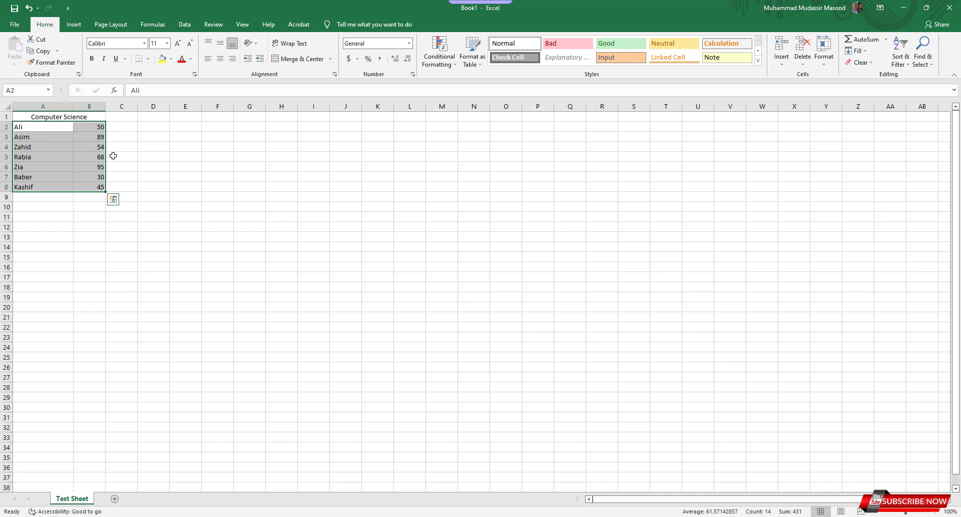
- Sort the selected A2:B8 data Z to A so Zia comes first
right_click(92, 128)
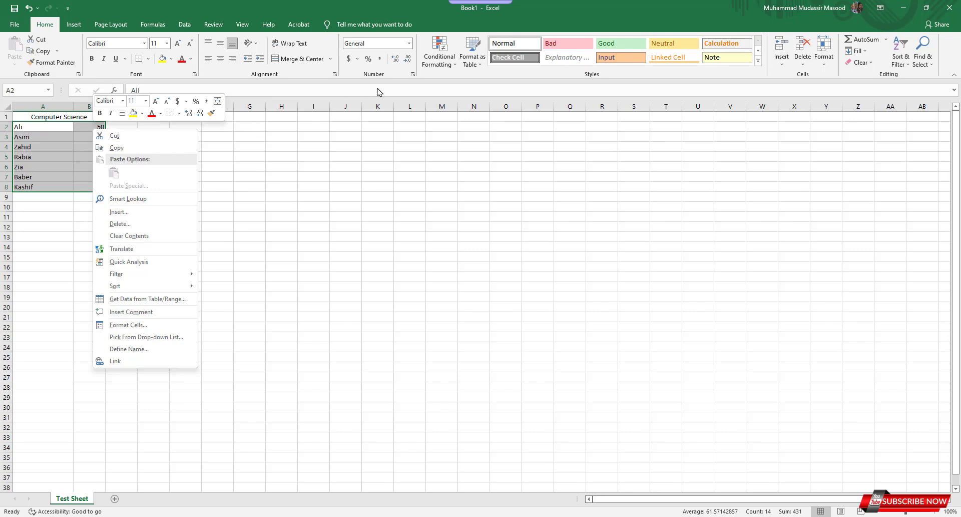
click(603, 9)
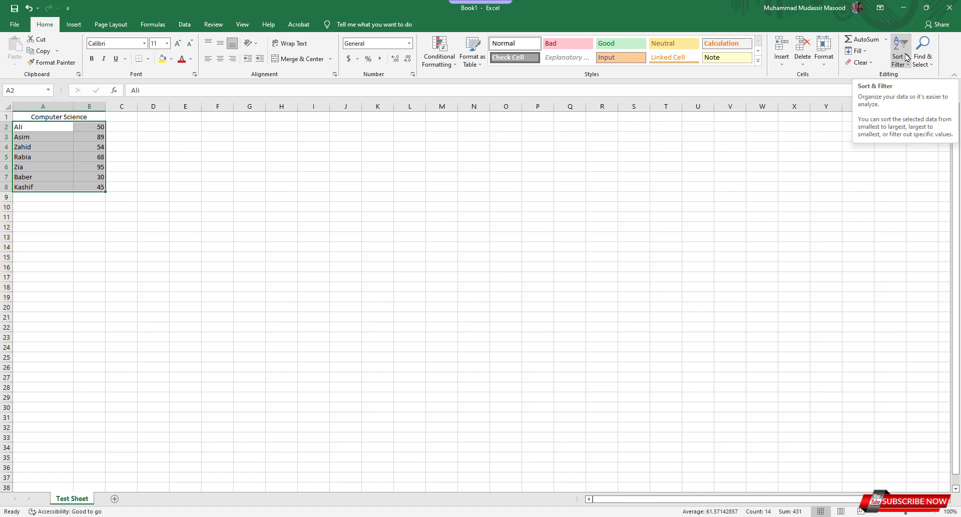
click(906, 57)
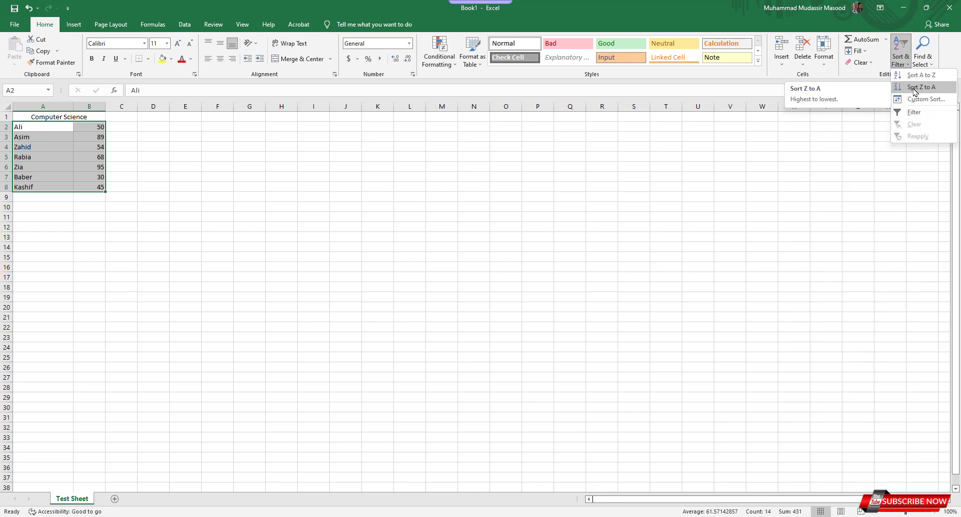
click(914, 90)
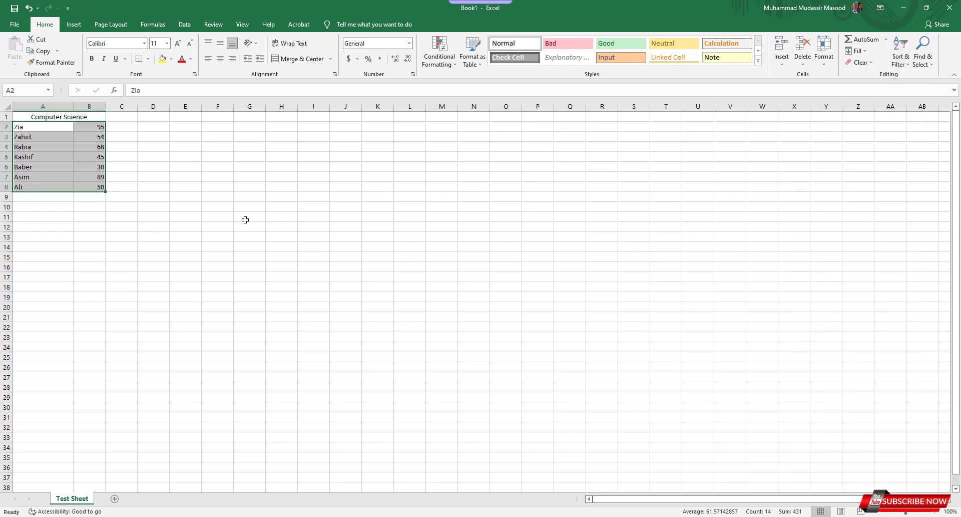
click(185, 203)
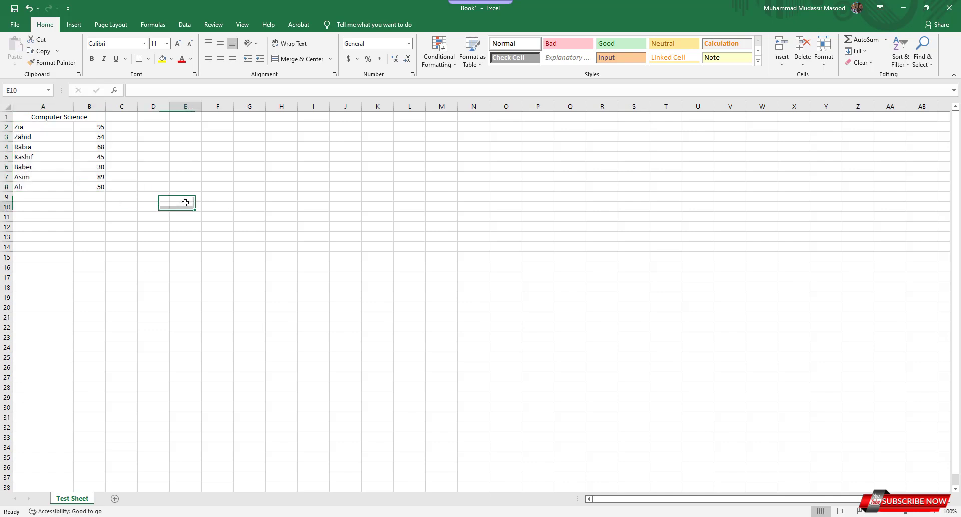
- Undo the Z-to-A sort with Ctrl+Z, restoring Ali to the top
click(93, 130)
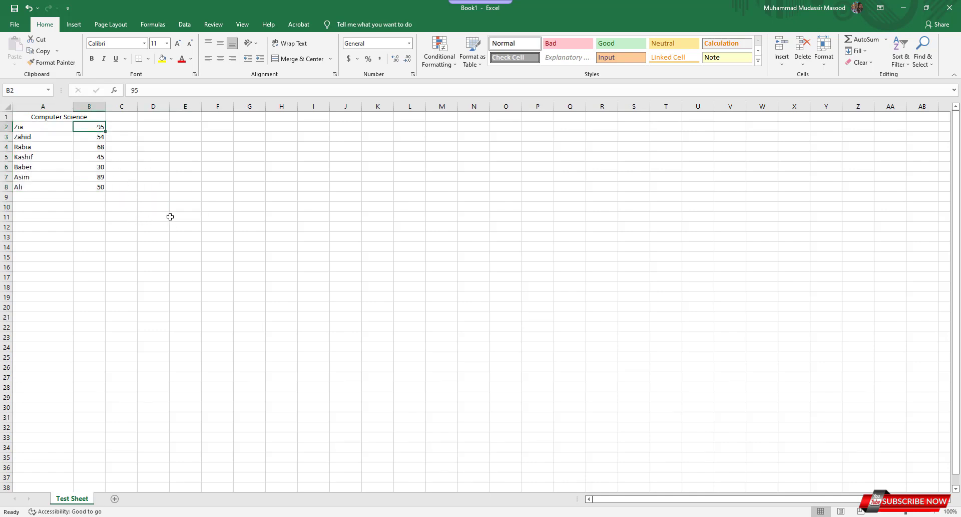
click(95, 137)
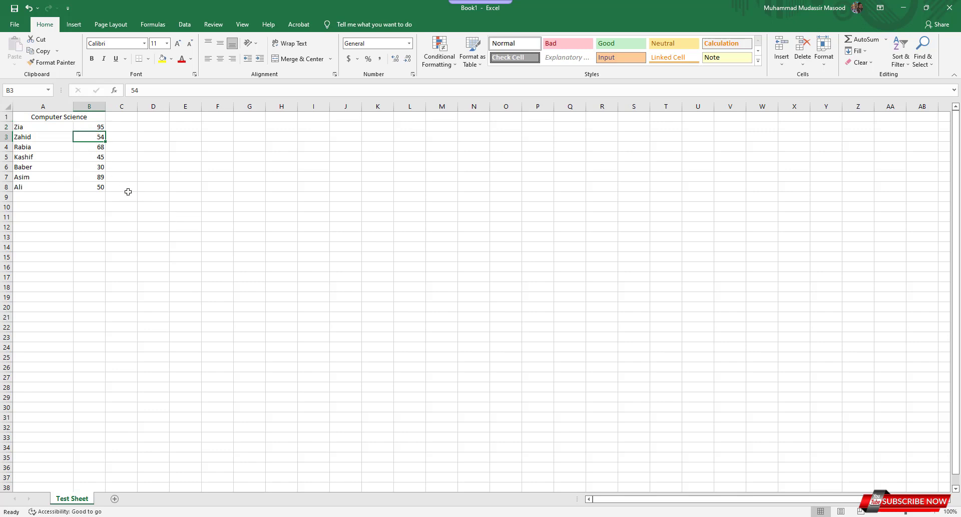
click(100, 148)
click(125, 210)
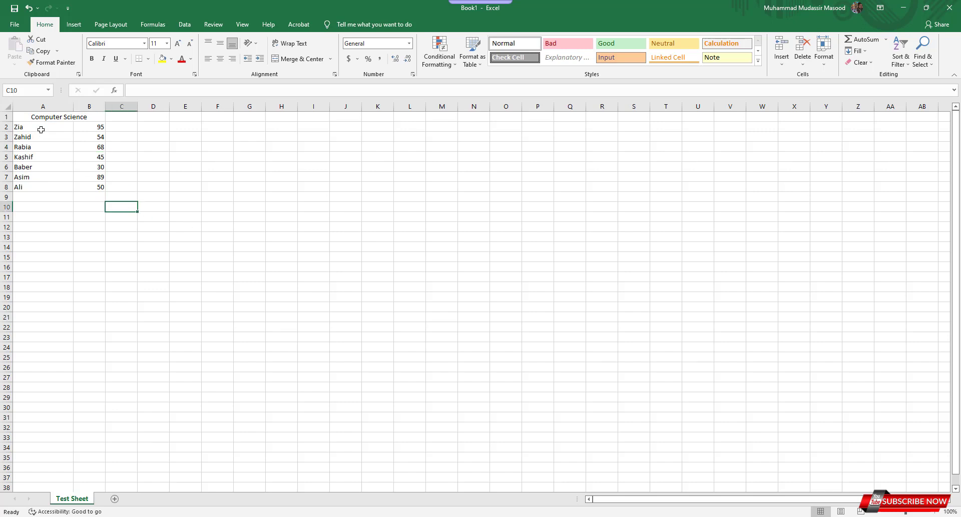
drag(41, 130, 41, 187)
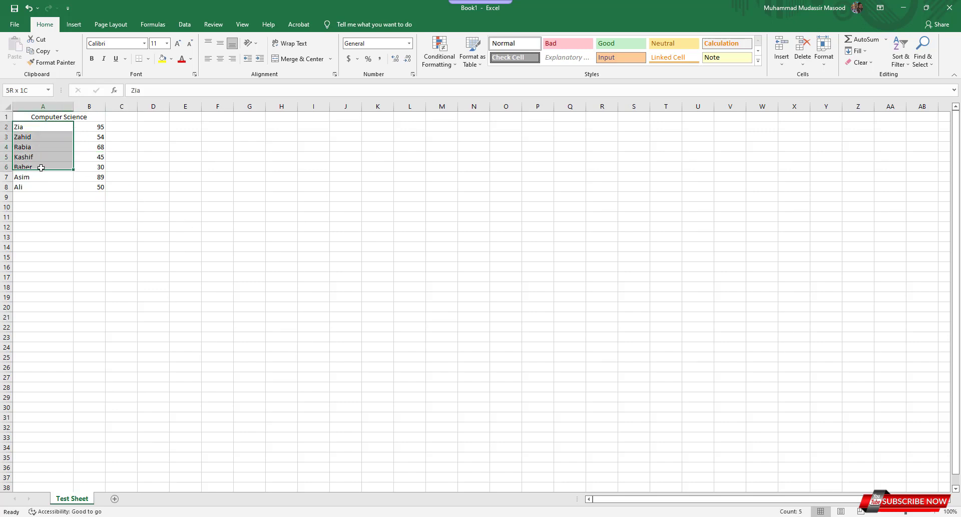
click(142, 205)
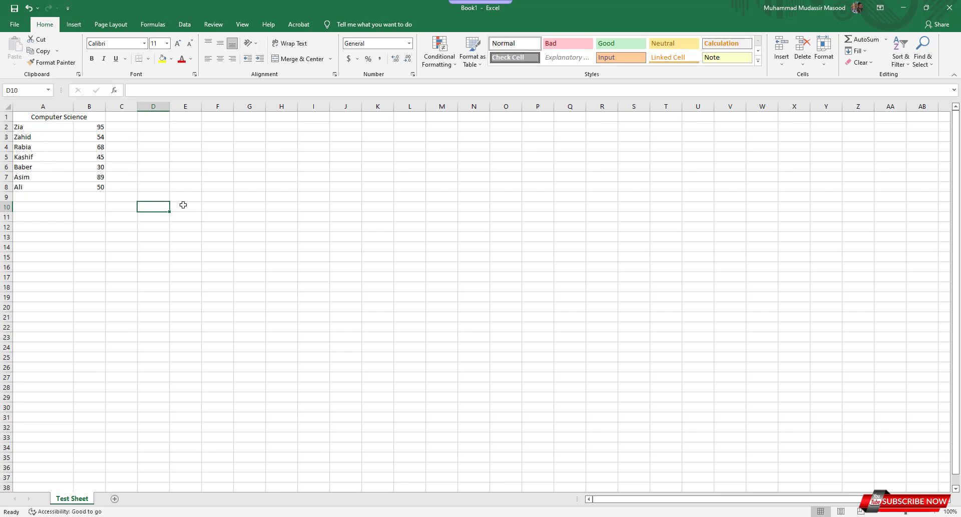
key(ctrl+z)
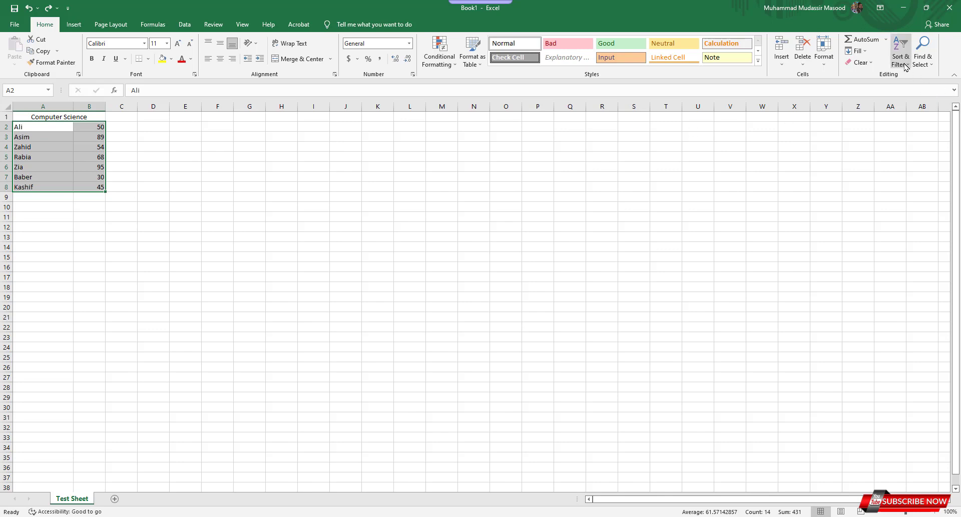
click(906, 67)
- Custom-sort by Column B, Largest to Smallest, putting Zia's 95 first
click(932, 100)
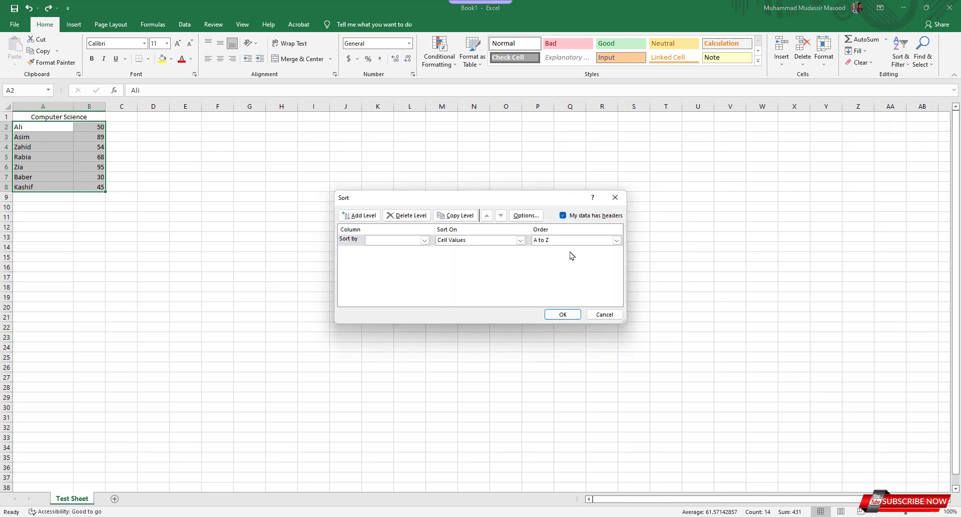
click(424, 240)
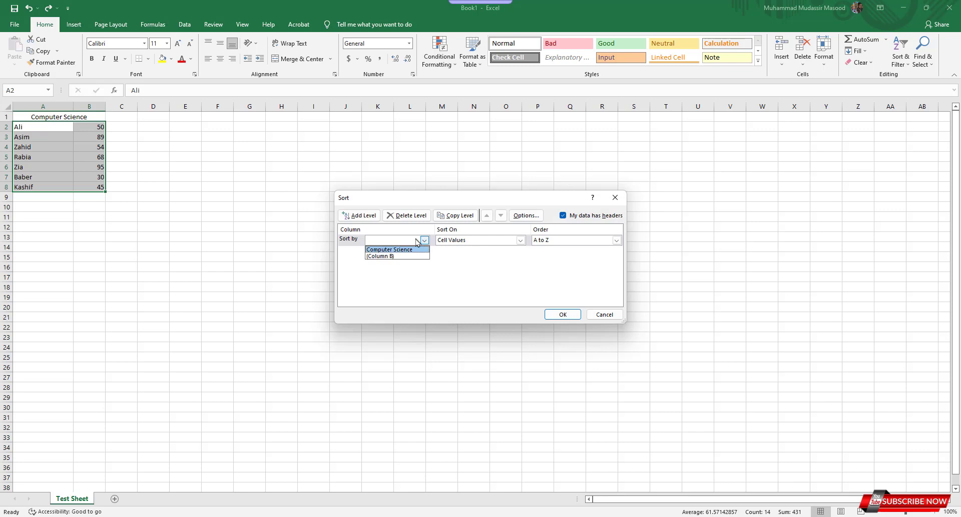
click(425, 240)
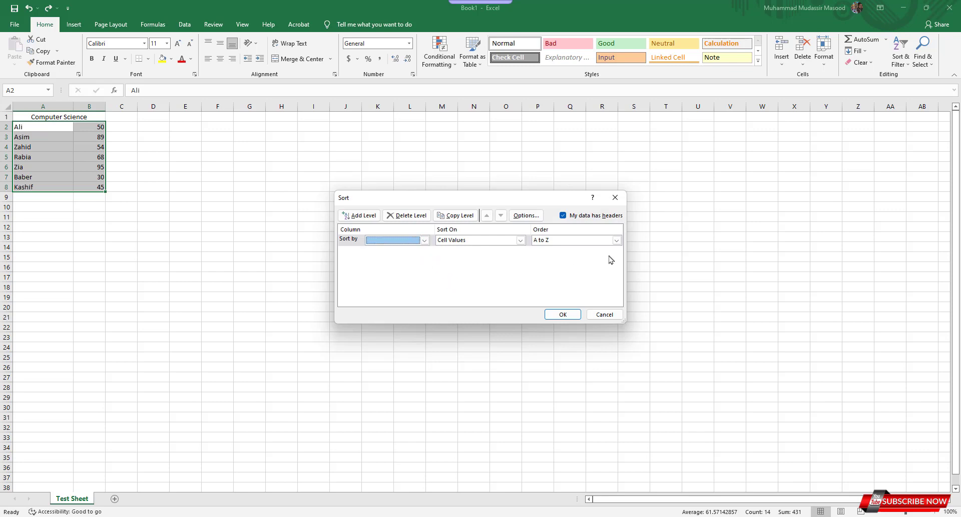
click(616, 241)
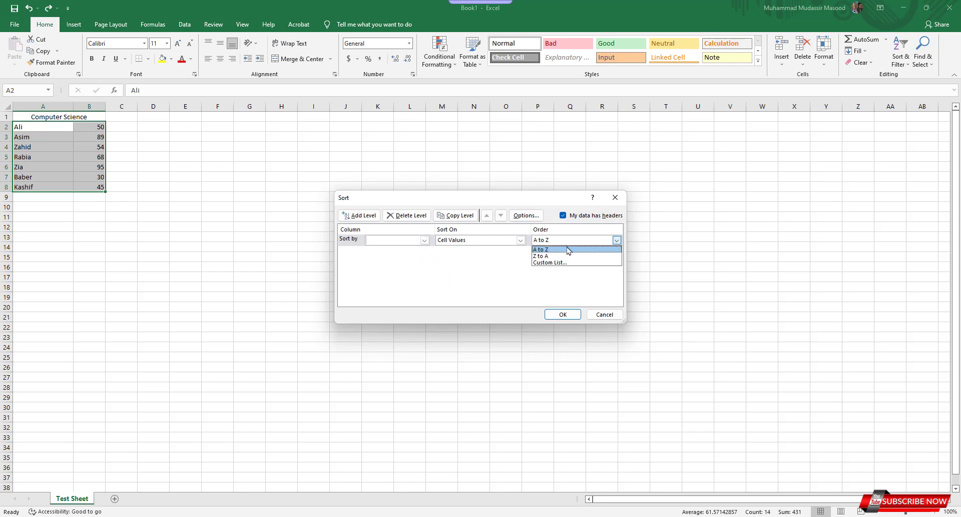
click(554, 256)
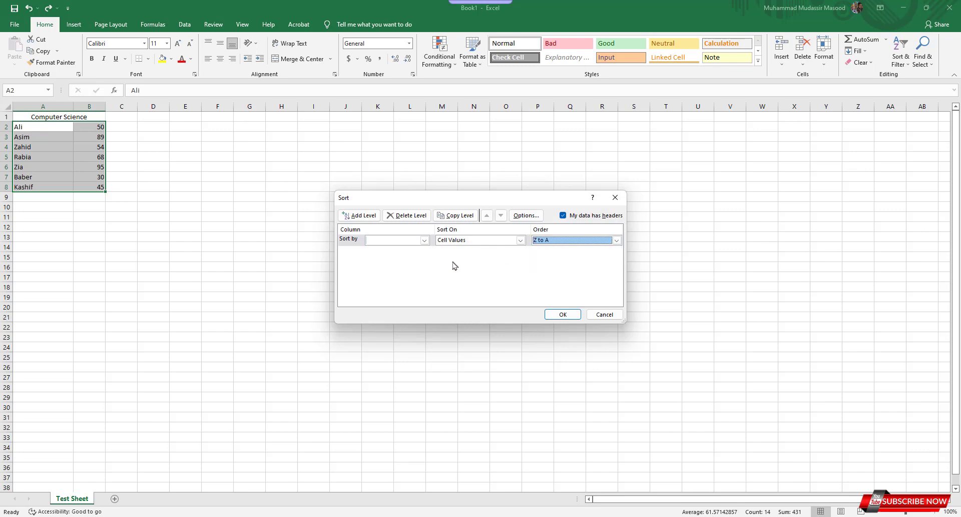
click(424, 241)
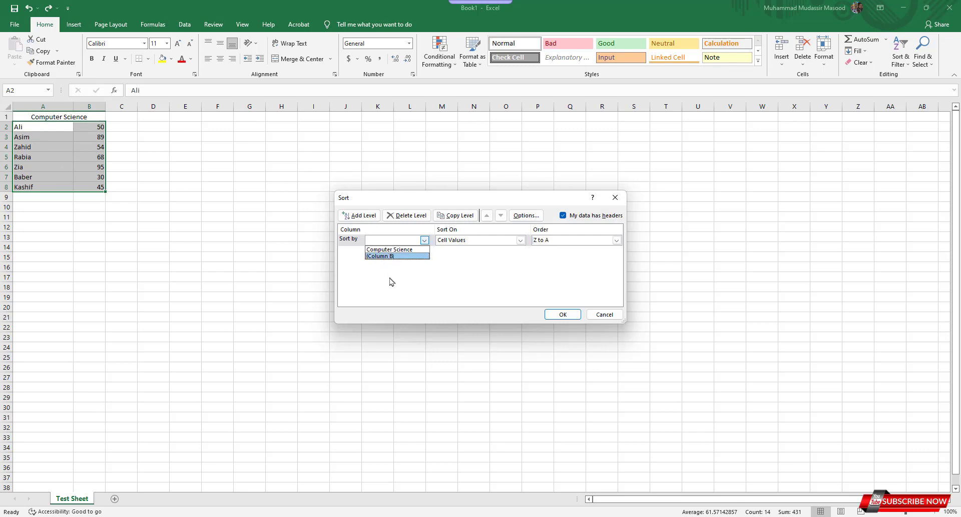
click(389, 278)
click(410, 240)
click(384, 257)
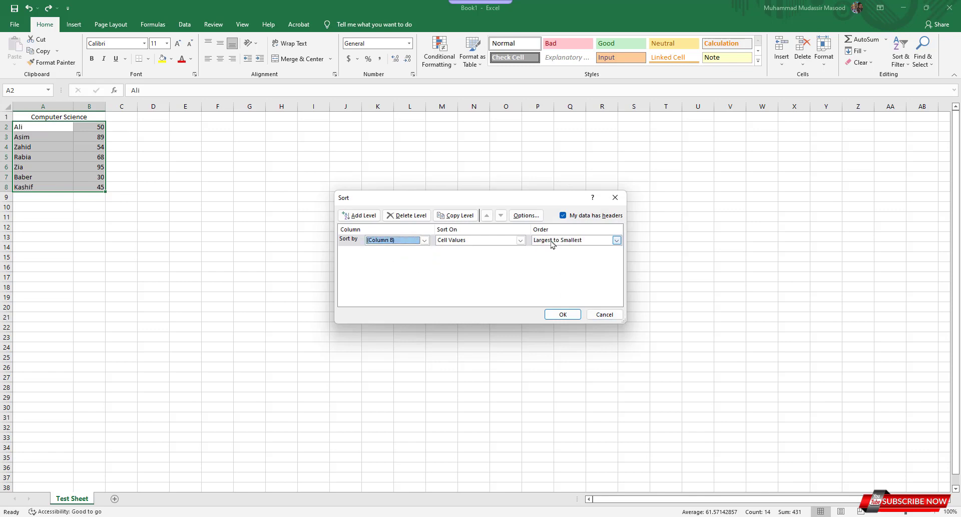
click(568, 309)
click(99, 248)
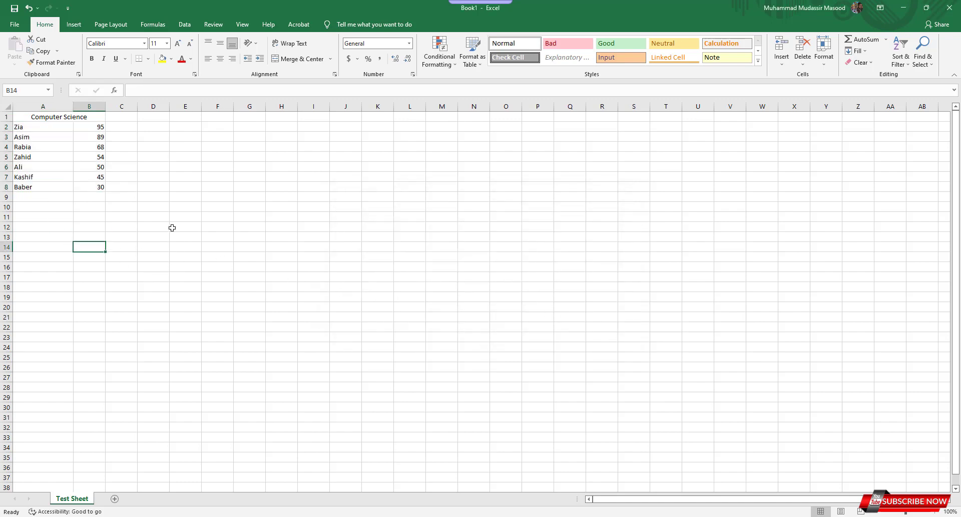
click(100, 125)
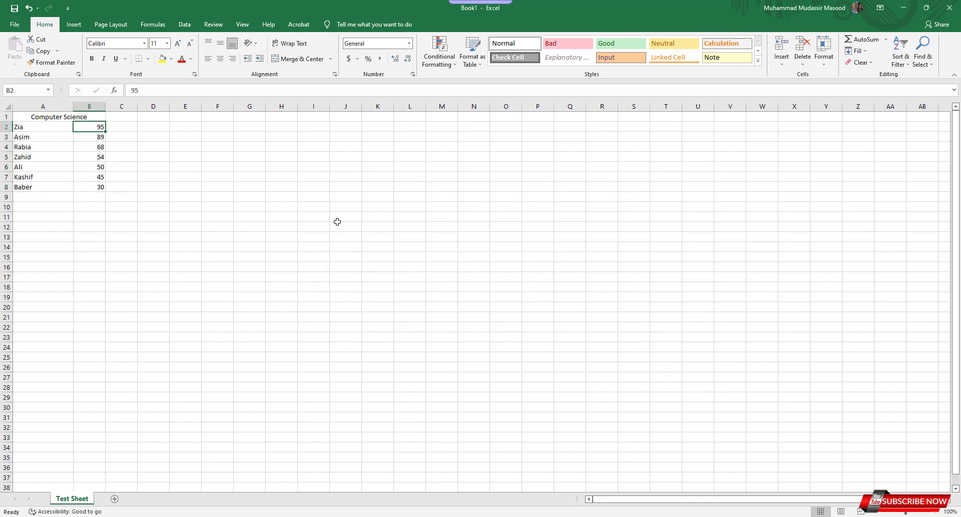
key(Down)
key(Down)
key(Down)
key(Down)
key(Down)
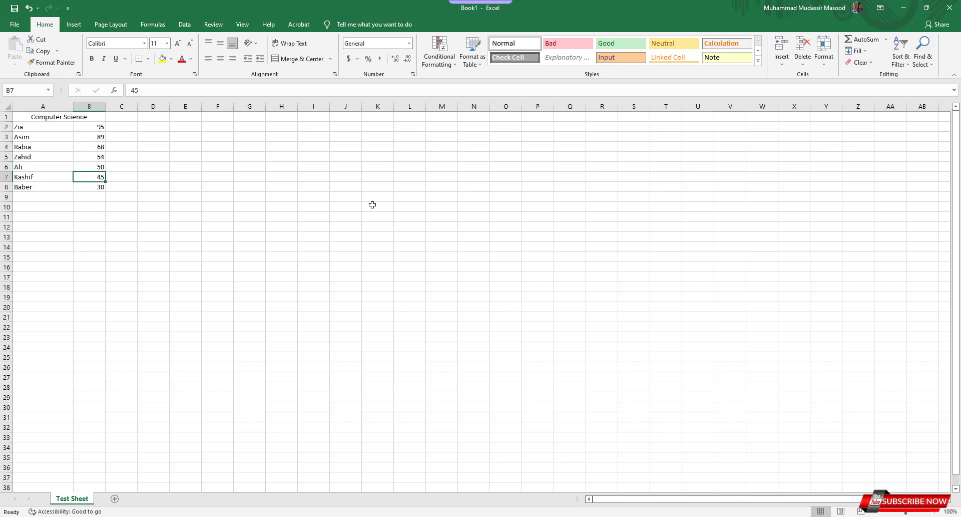
key(Down)
key(Up)
key(Up)
key(Up)
key(Up)
key(Up)
key(Up)
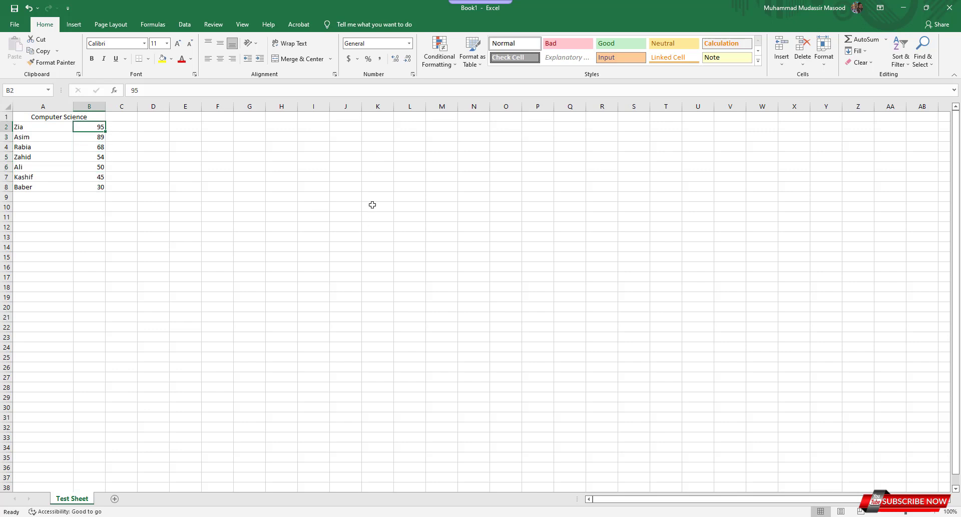
key(Down)
key(Down)
key(Down)
key(Down)
key(Down)
key(Down)
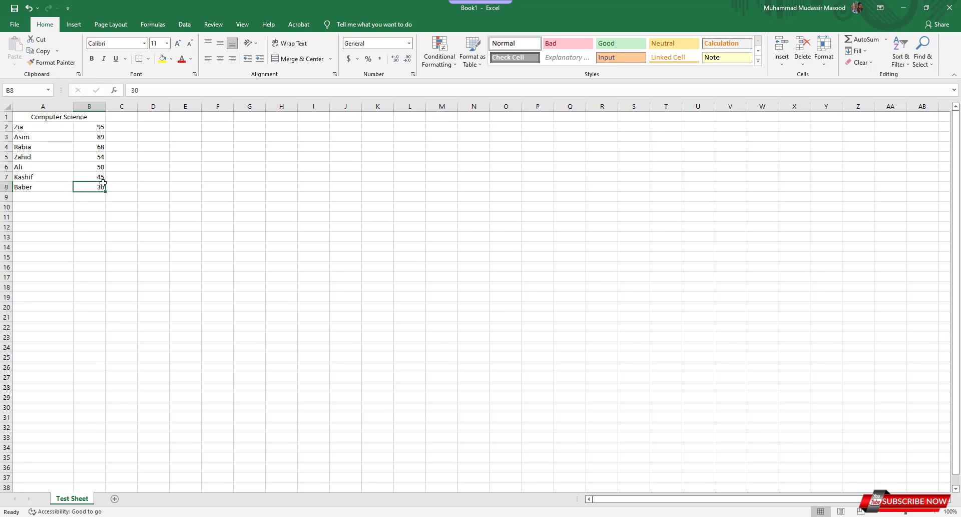
- Delete row 1 with the Computer Science title, then select the data in A1:B7
right_click(9, 116)
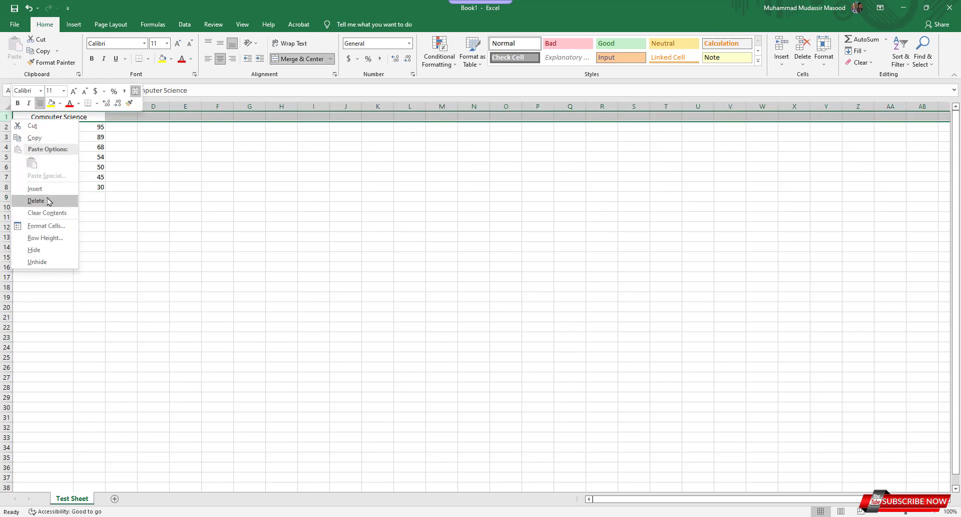
key(Escape)
key(ctrl+minus)
click(155, 246)
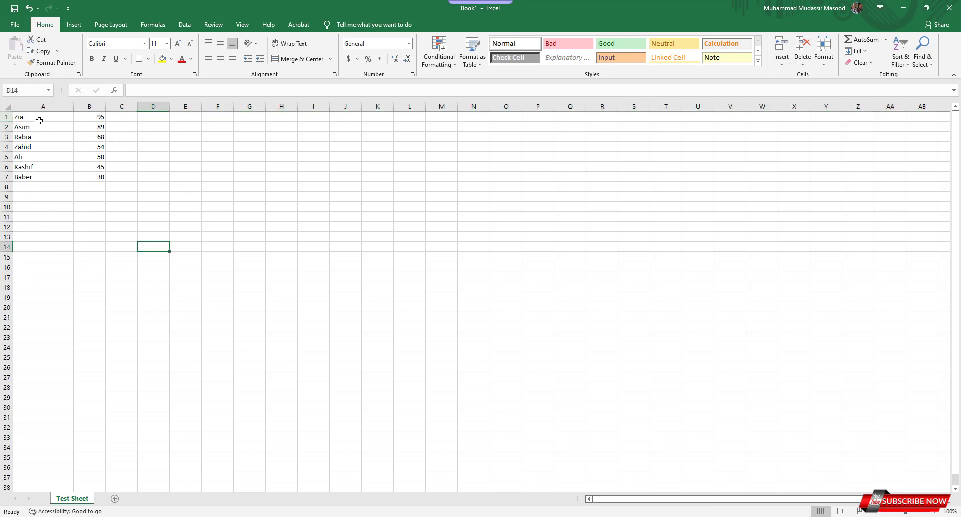
drag(39, 120, 95, 176)
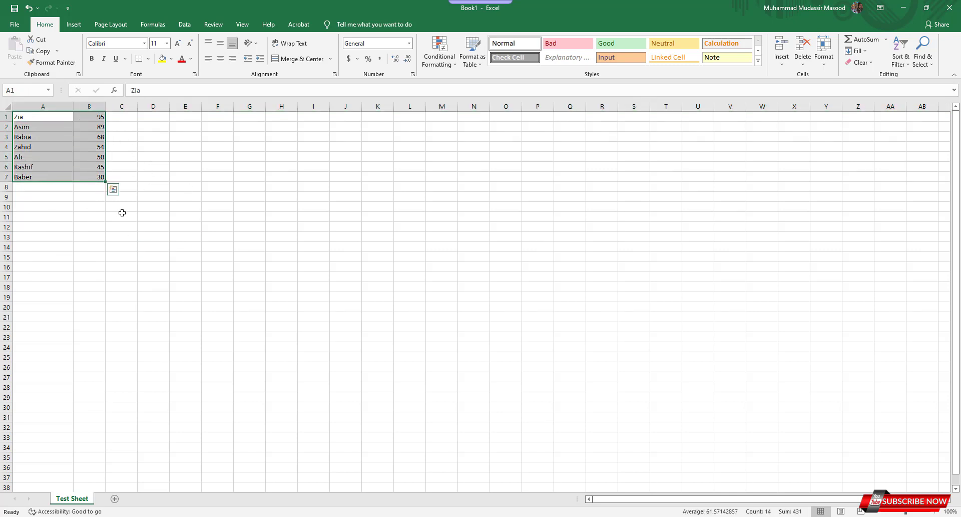
click(197, 236)
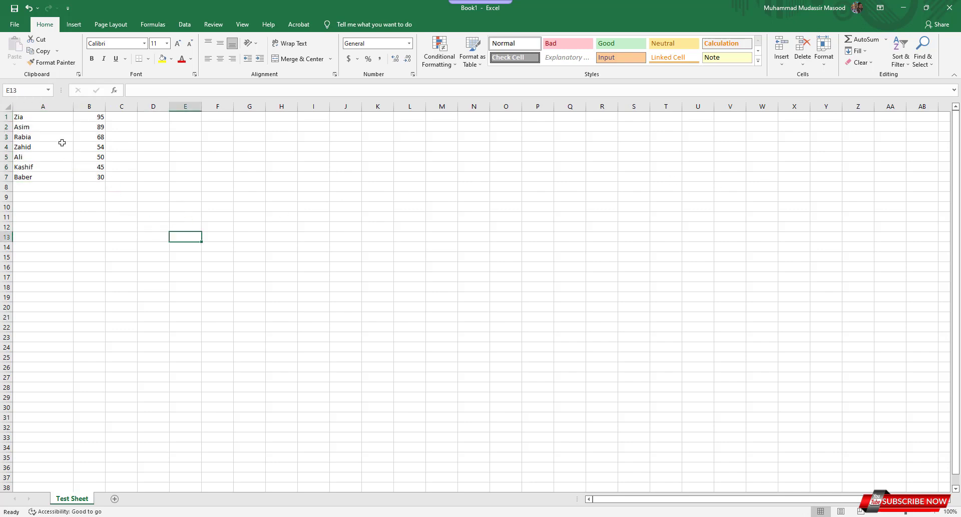
drag(44, 117, 95, 176)
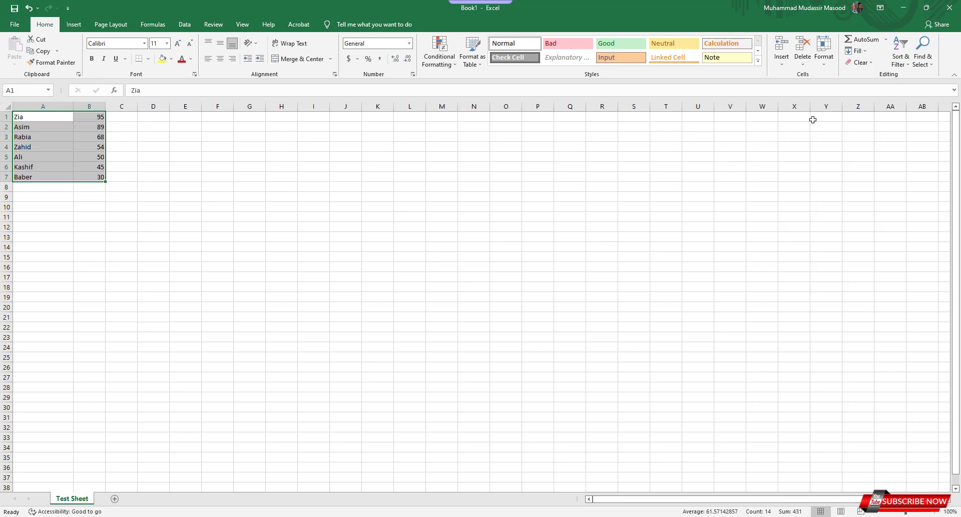
click(909, 66)
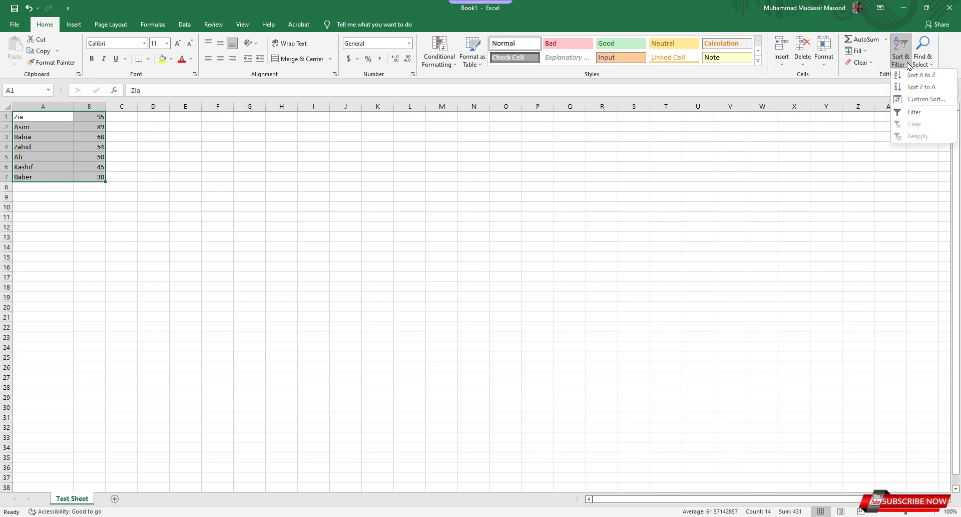
click(914, 100)
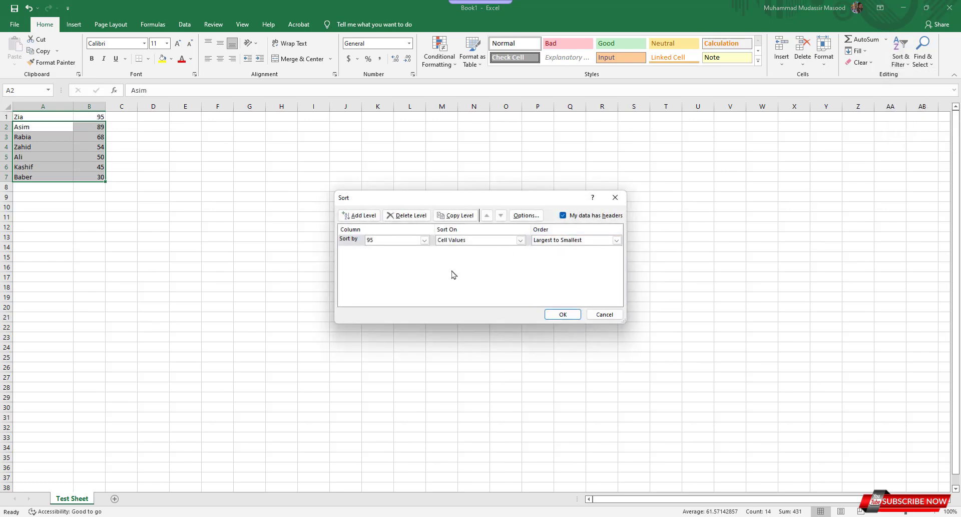
click(604, 314)
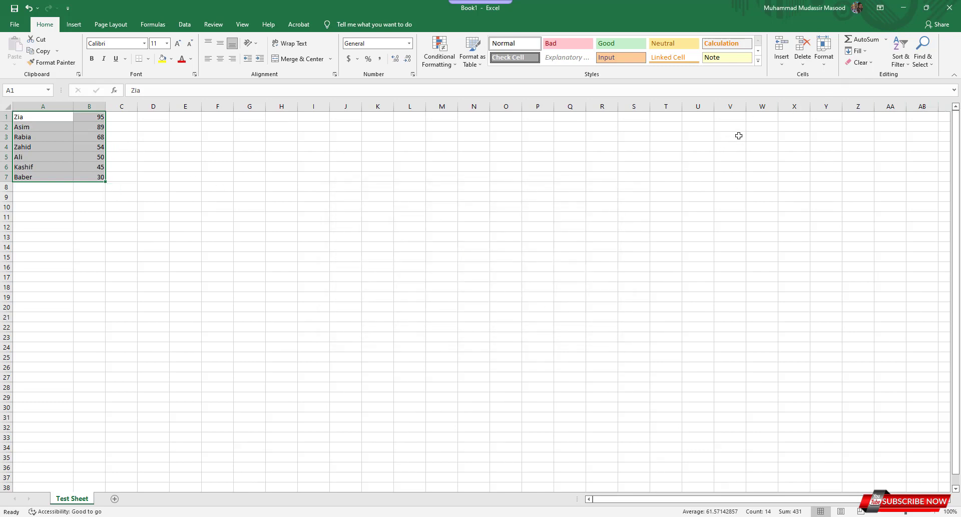
click(904, 60)
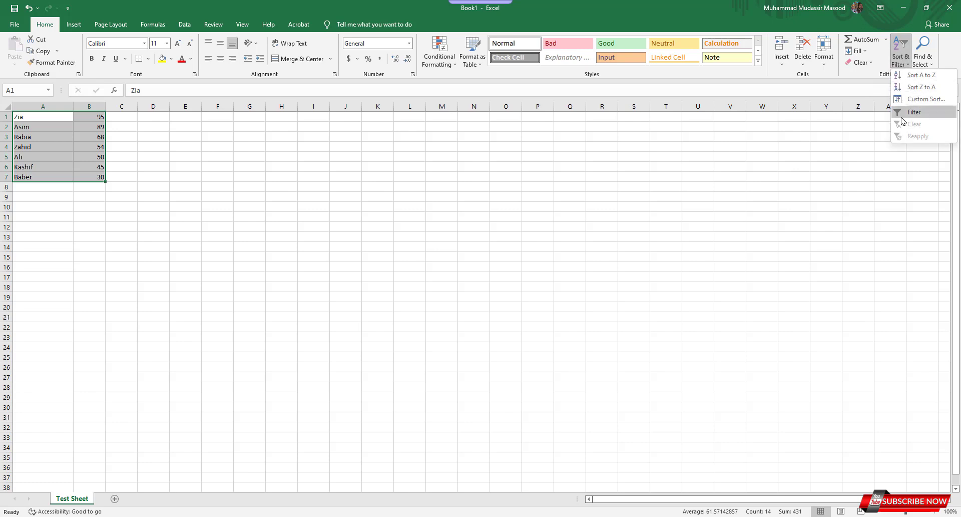
click(916, 99)
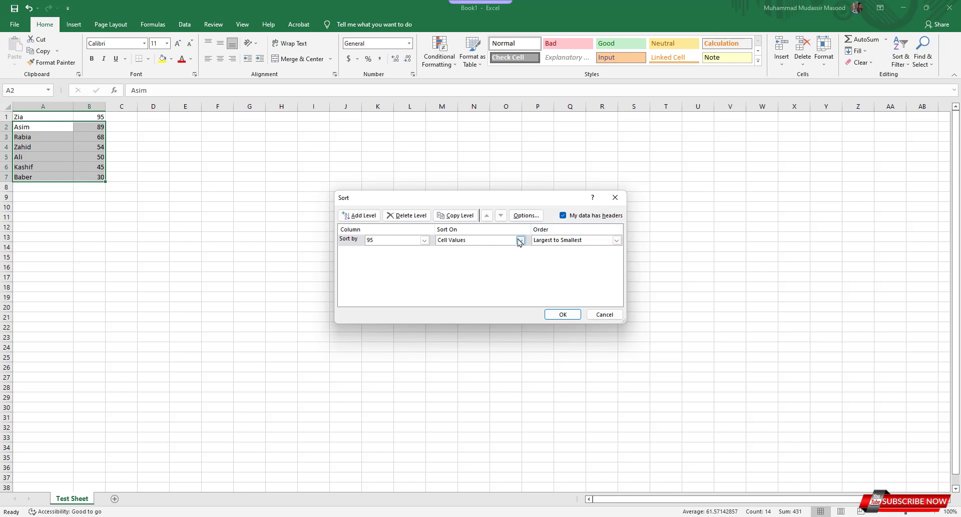
click(520, 240)
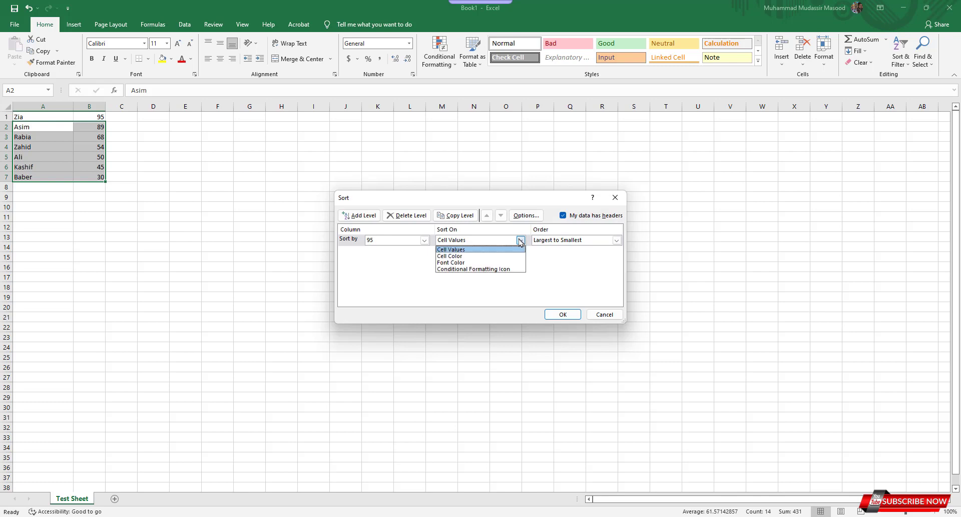
click(579, 282)
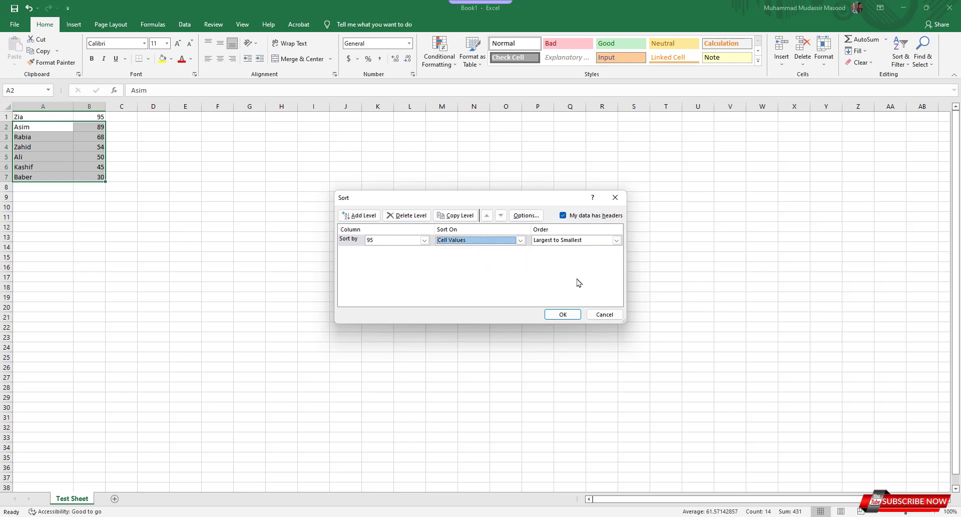
click(423, 241)
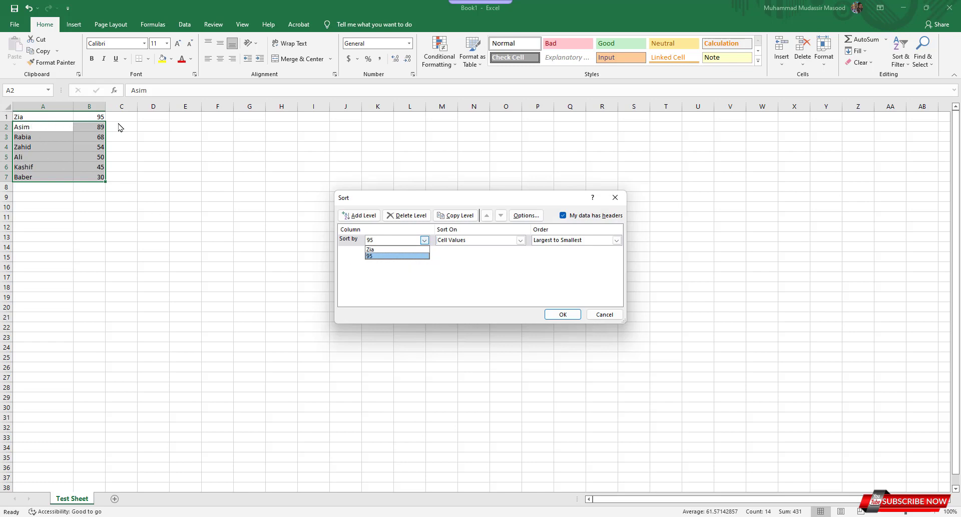
click(608, 314)
click(608, 314)
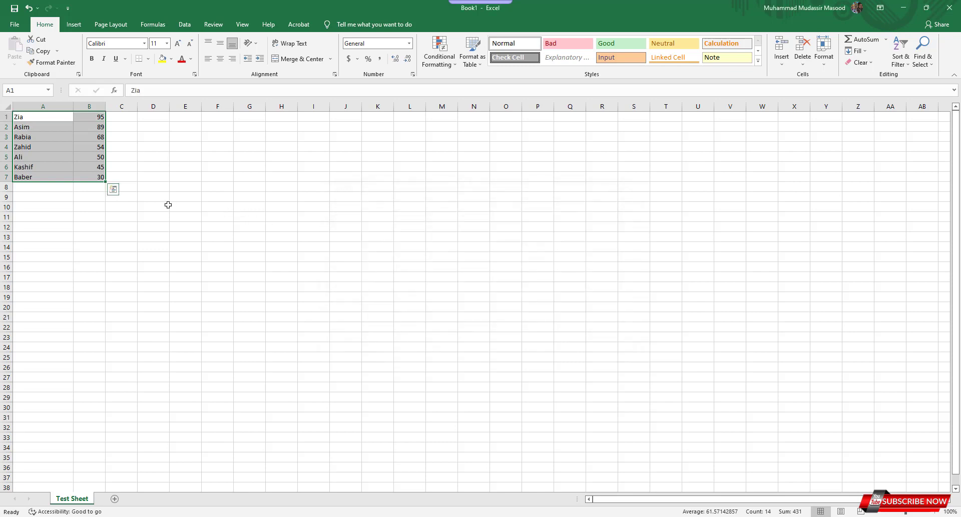
- Restore the deleted title row and unmerge the Computer Science cell A1:B1
key(ctrl+z)
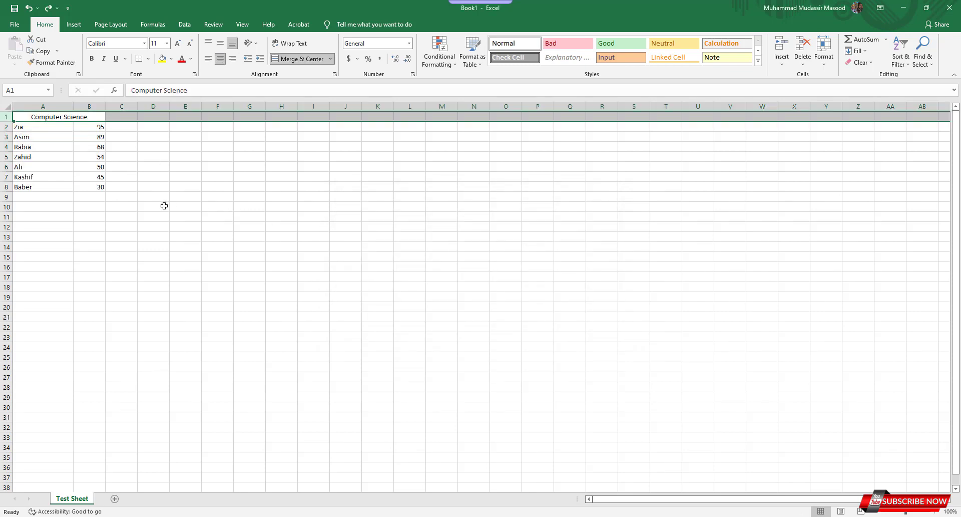
click(164, 207)
click(41, 122)
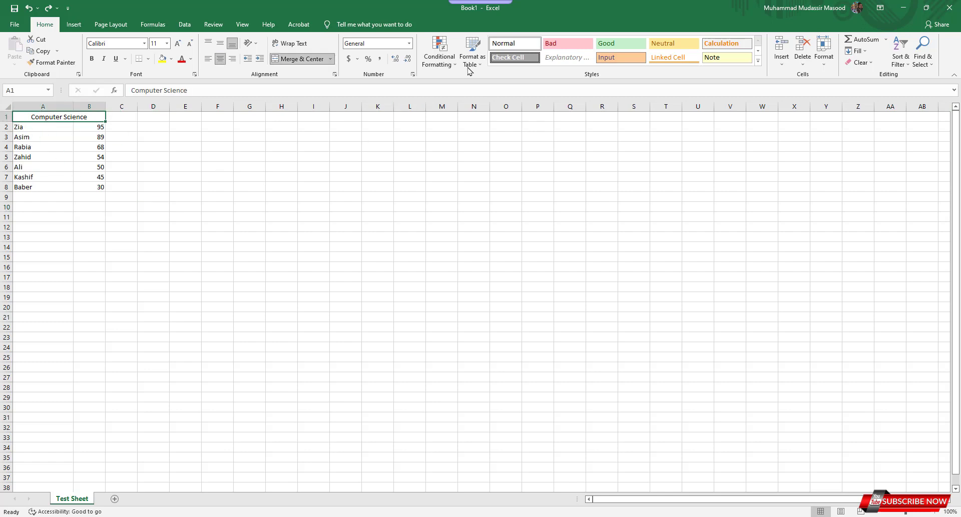
click(305, 58)
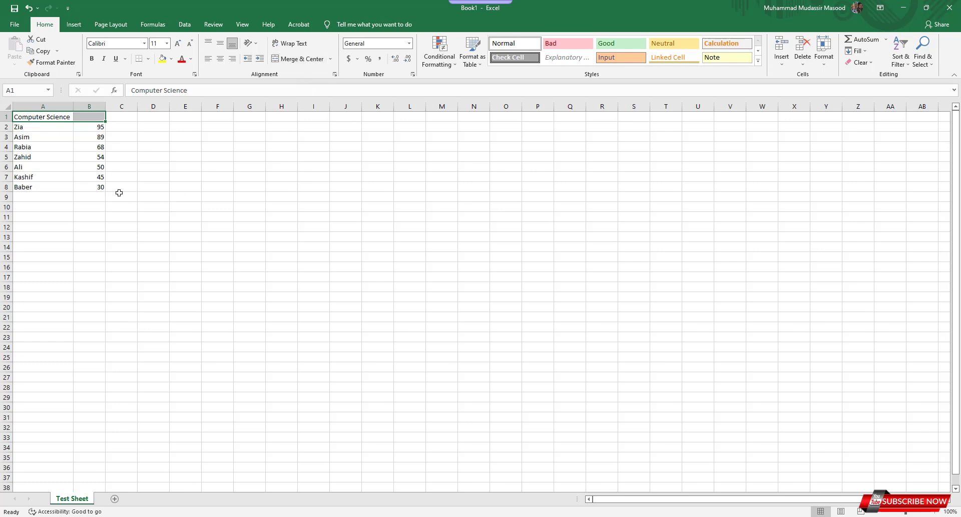
click(115, 256)
- Type the headings 'Name' in A1 and 'Numbers' in B1
click(44, 118)
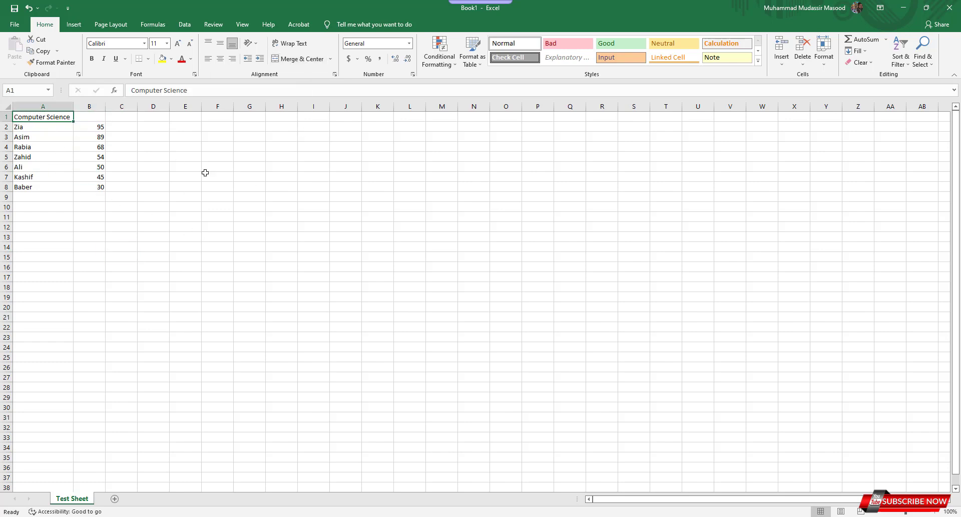
text(Name)
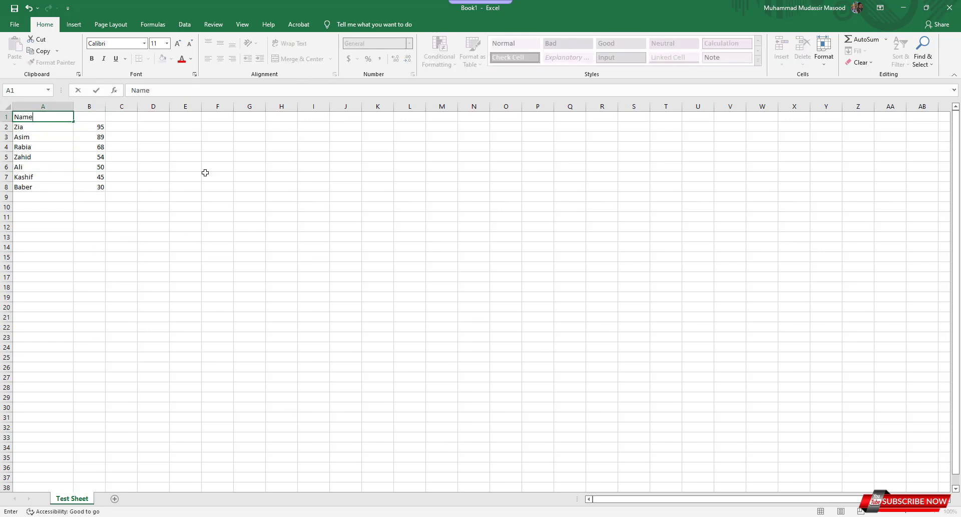
key(Tab)
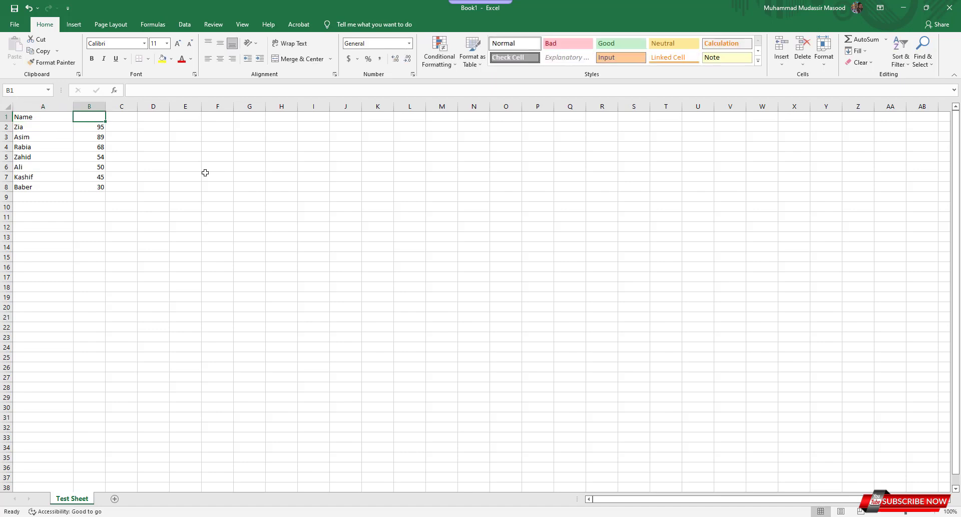
text(Numbers)
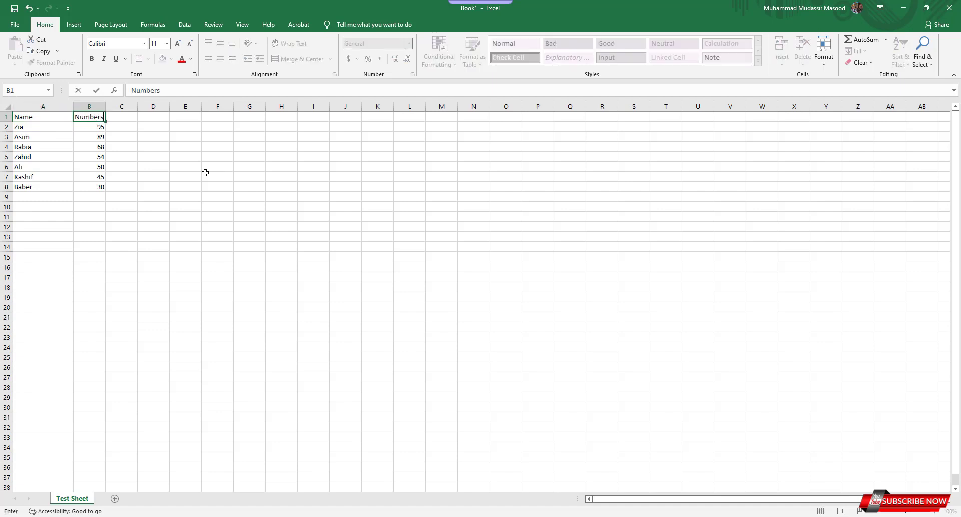
key(Return)
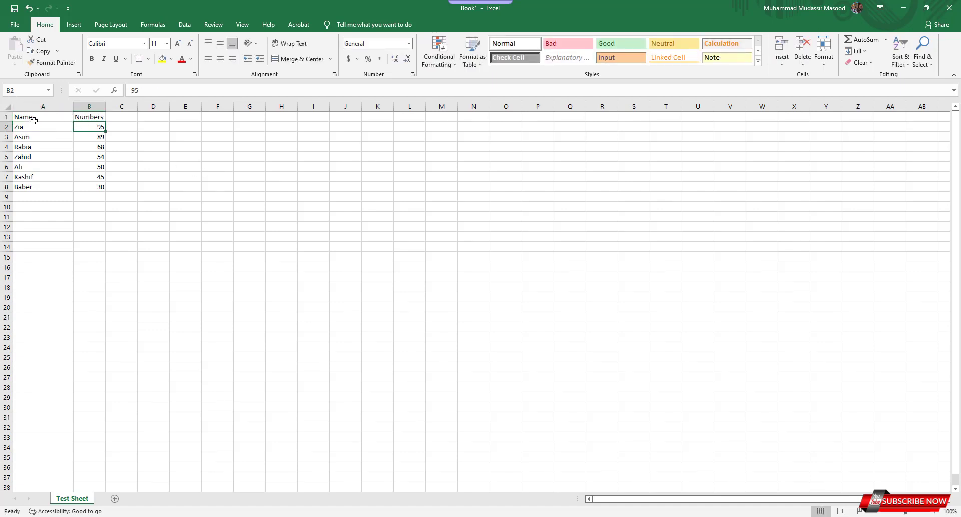
drag(34, 118, 35, 178)
click(35, 197)
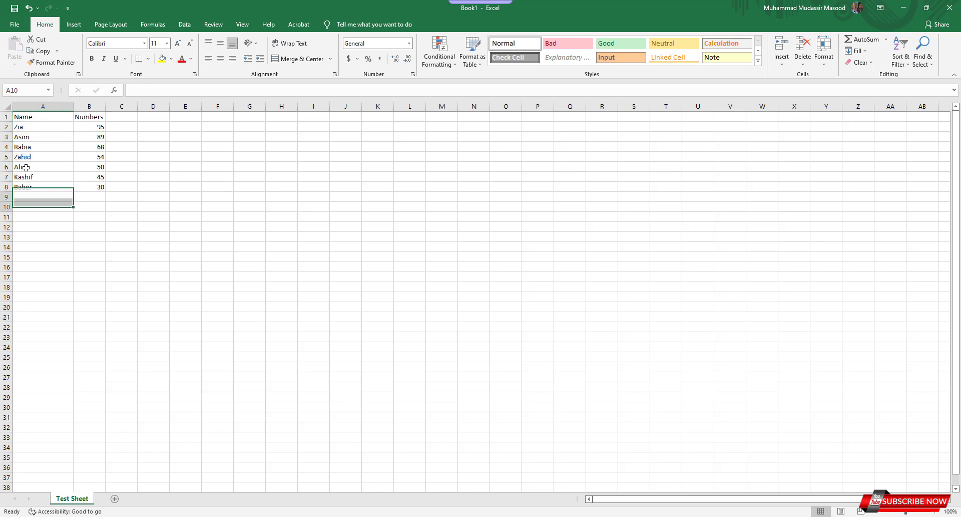
click(26, 117)
click(89, 119)
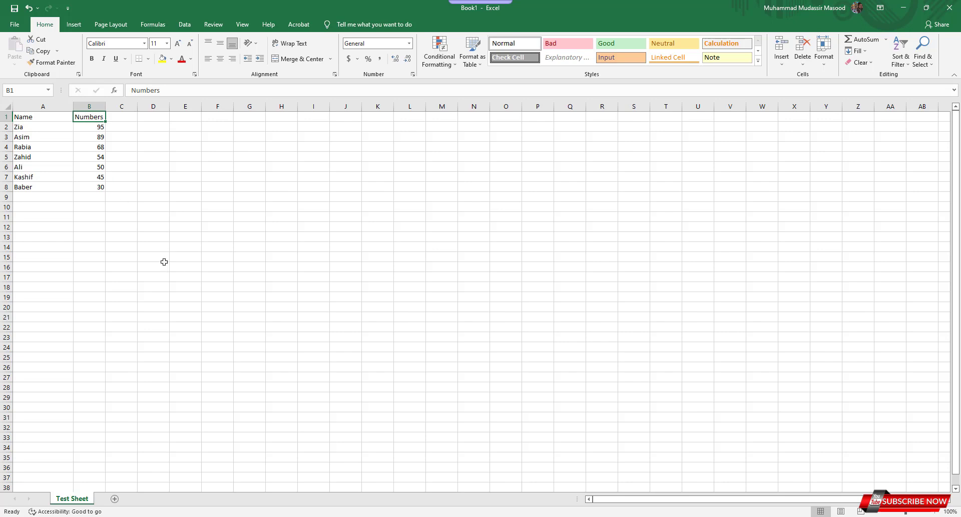
- Custom-sort A1:B8 by the Name column, A to Z, so Ali comes first
drag(39, 119, 102, 188)
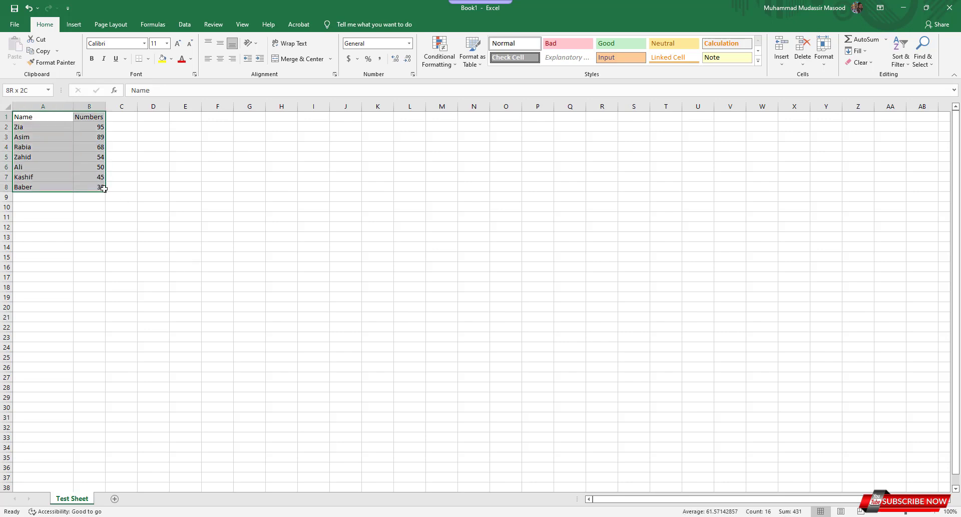
click(901, 59)
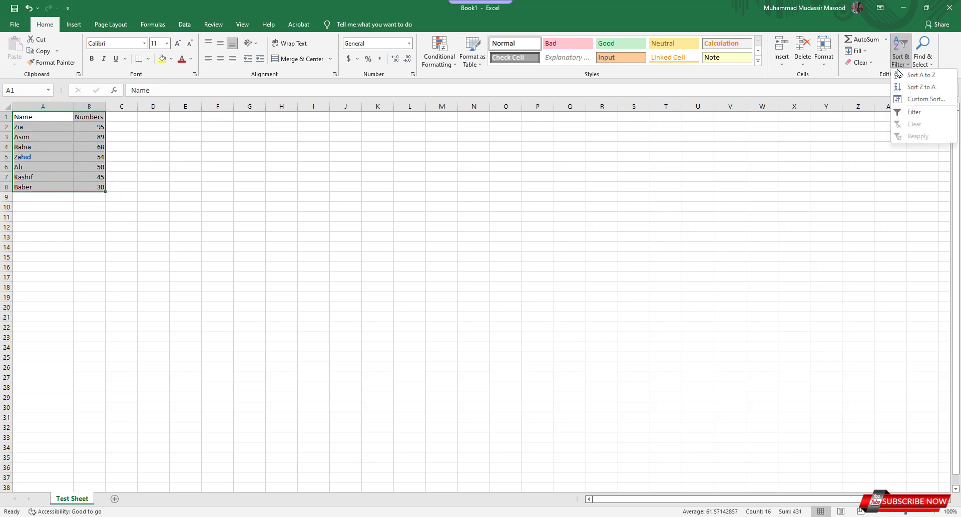
click(914, 100)
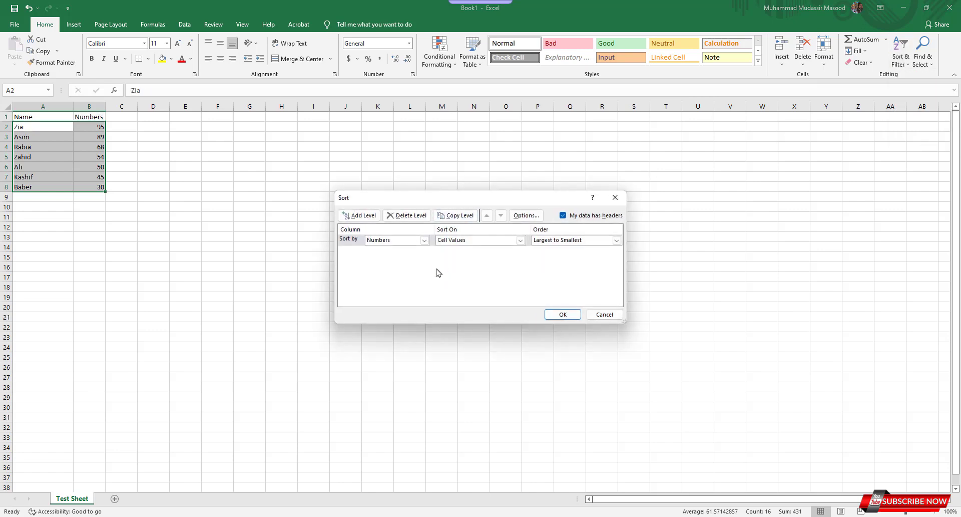
click(424, 241)
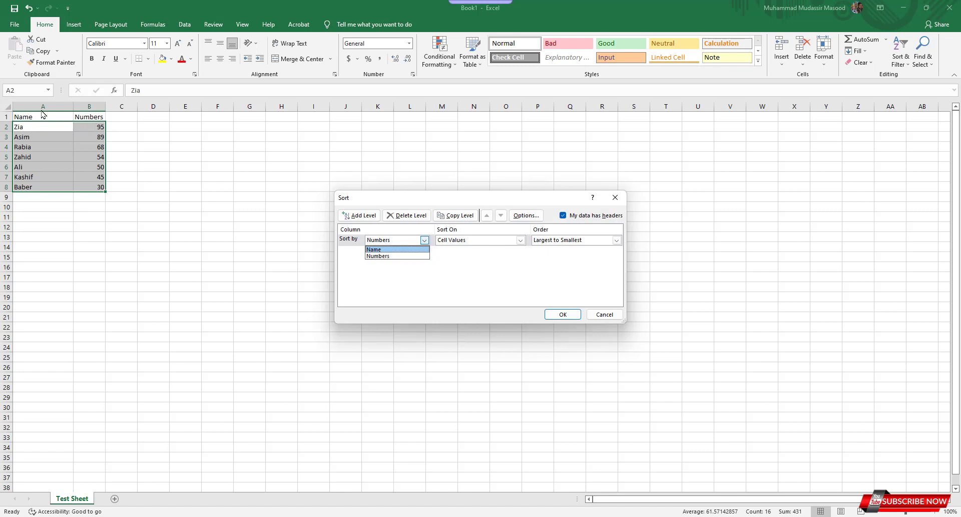
click(518, 273)
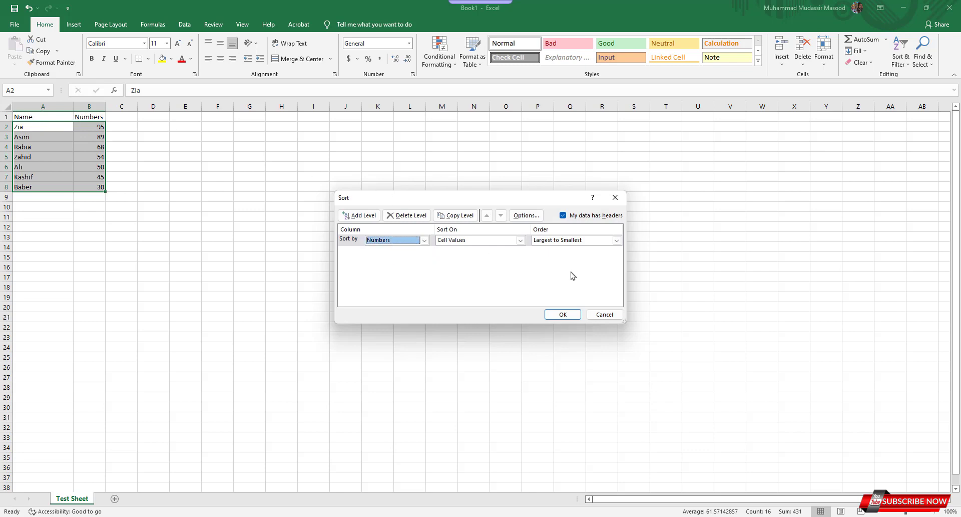
click(424, 239)
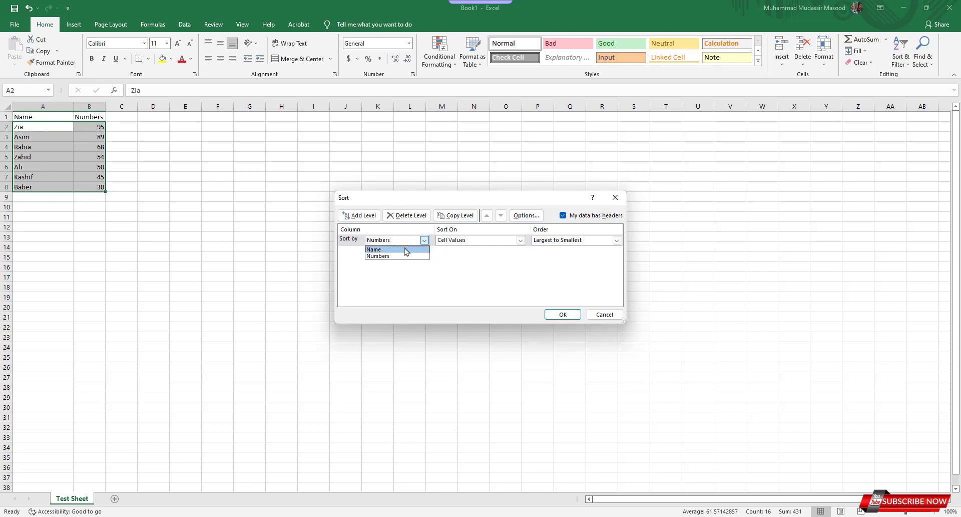
click(407, 249)
click(616, 240)
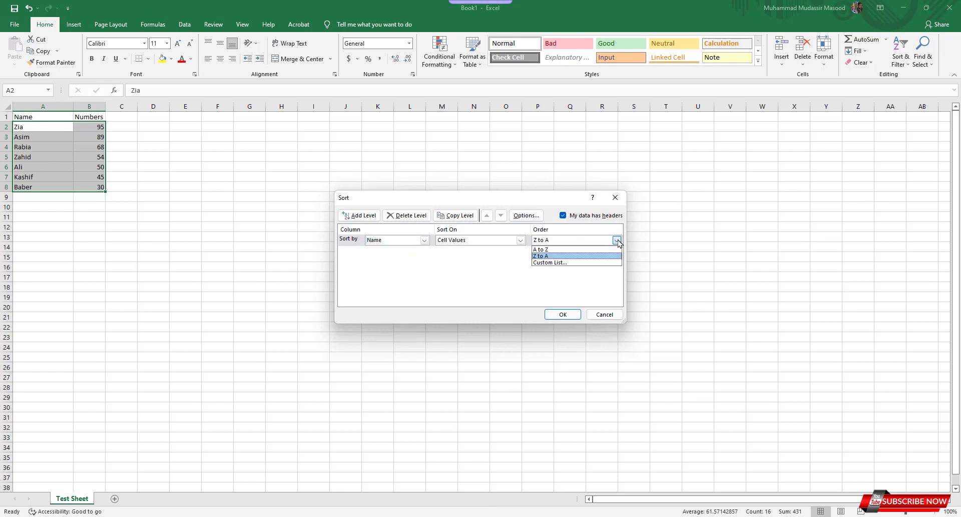
click(556, 249)
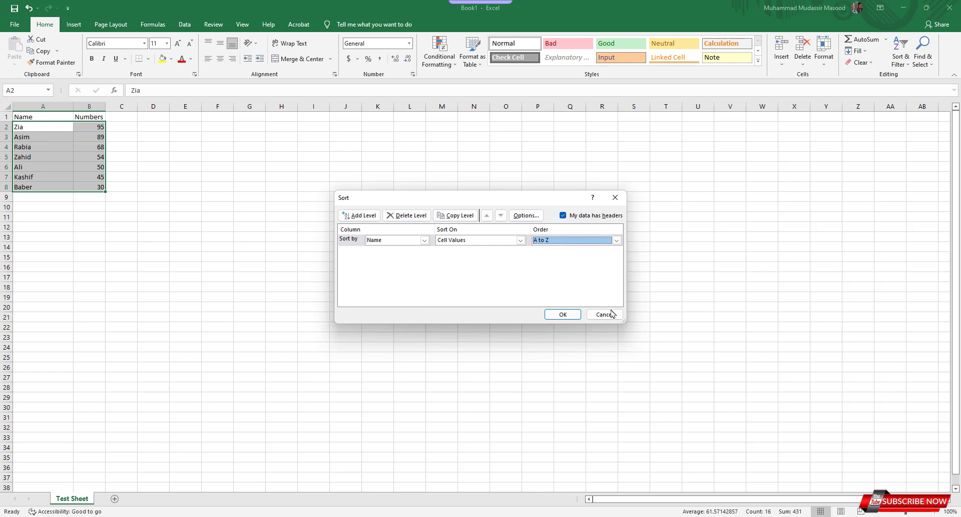
click(562, 315)
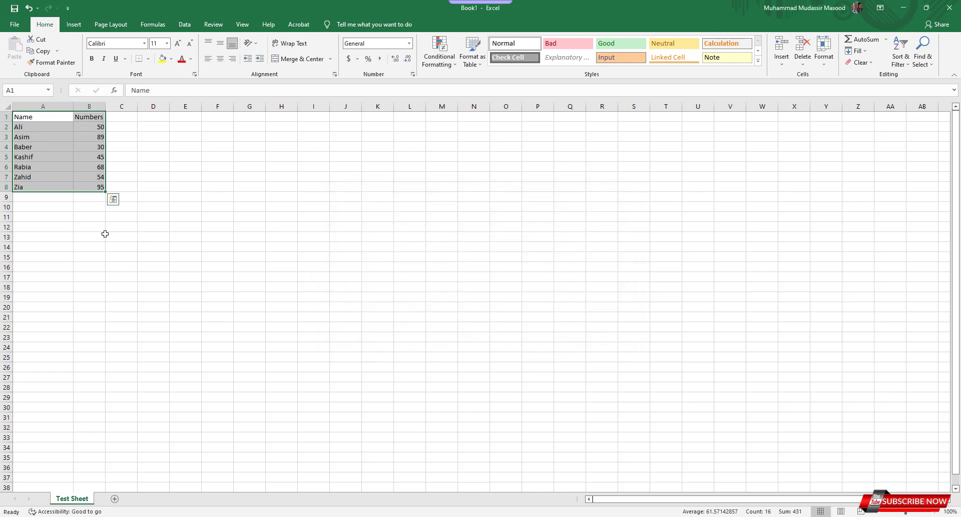
click(88, 247)
click(24, 126)
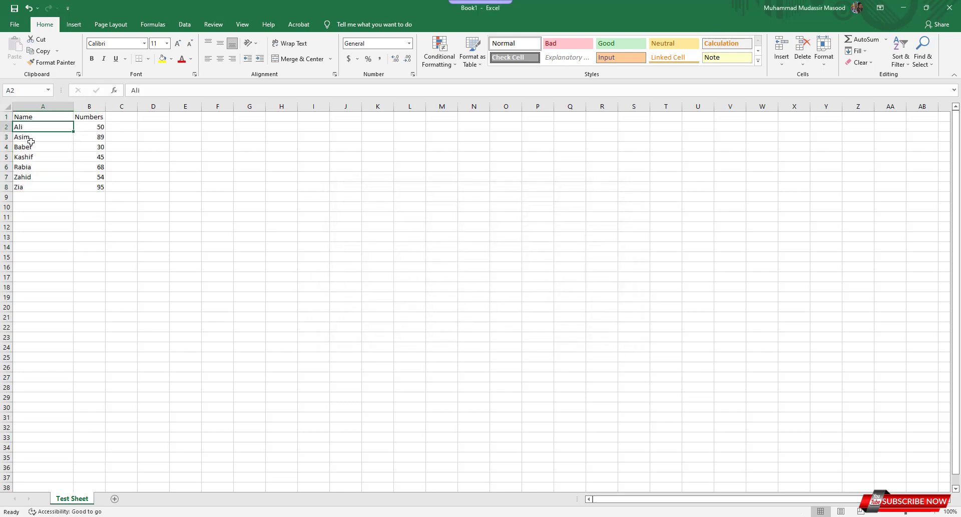
- Look over the name and number rows, then clear the 'Numbers' heading from cell B1
click(27, 148)
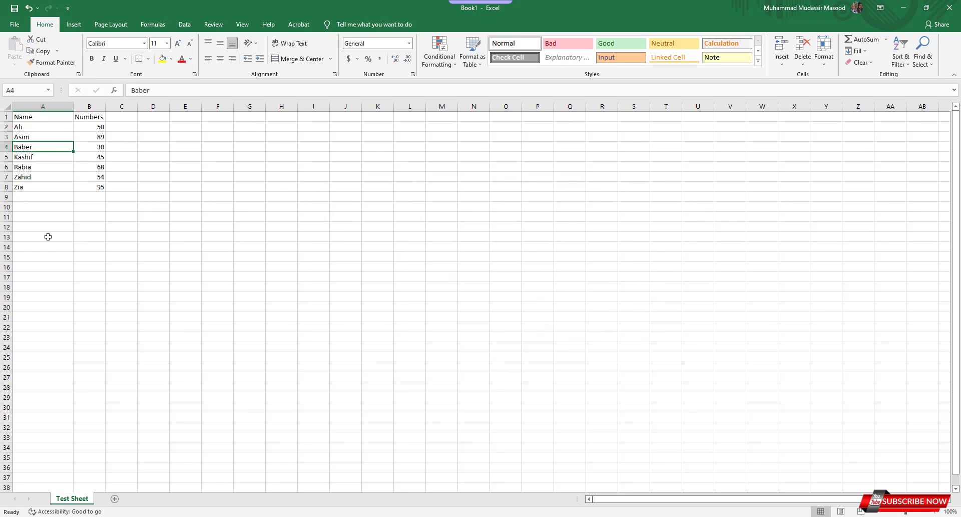
click(108, 212)
drag(36, 127, 98, 187)
click(121, 246)
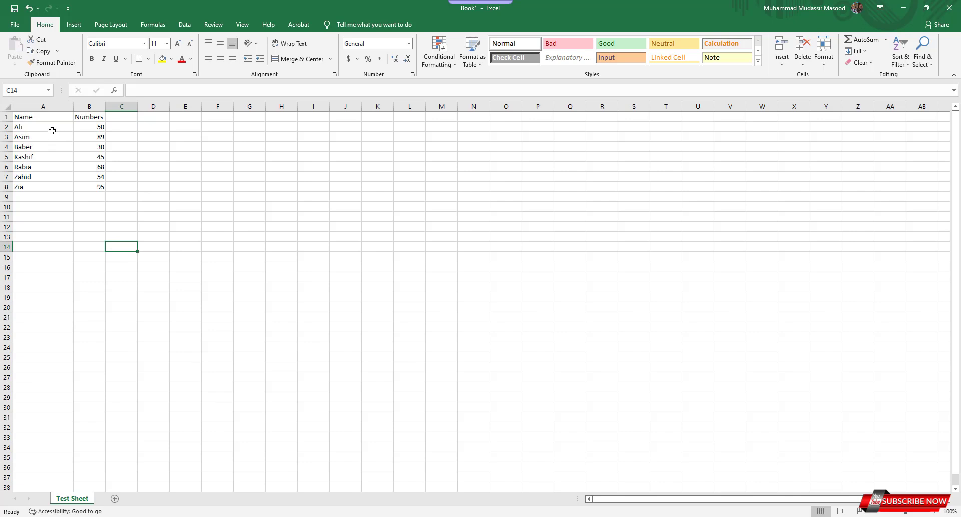
drag(51, 131, 98, 178)
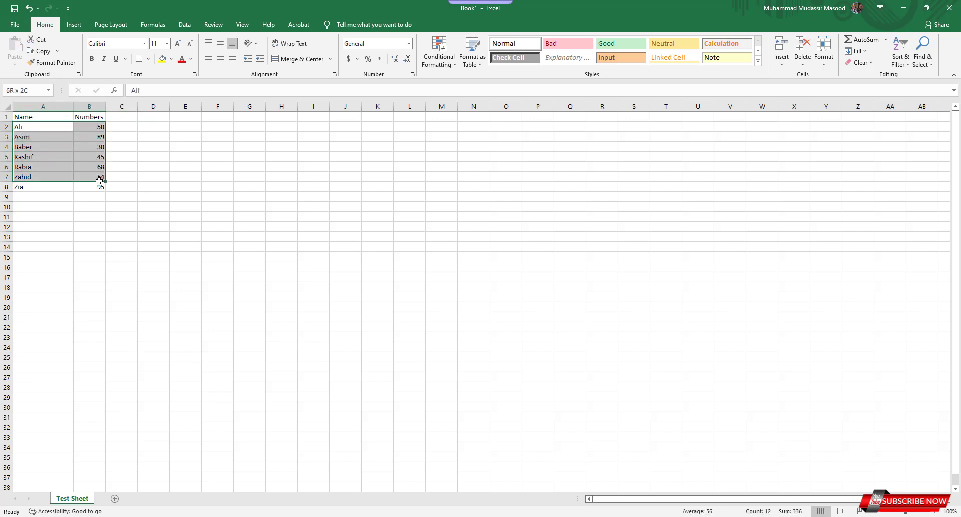
click(107, 197)
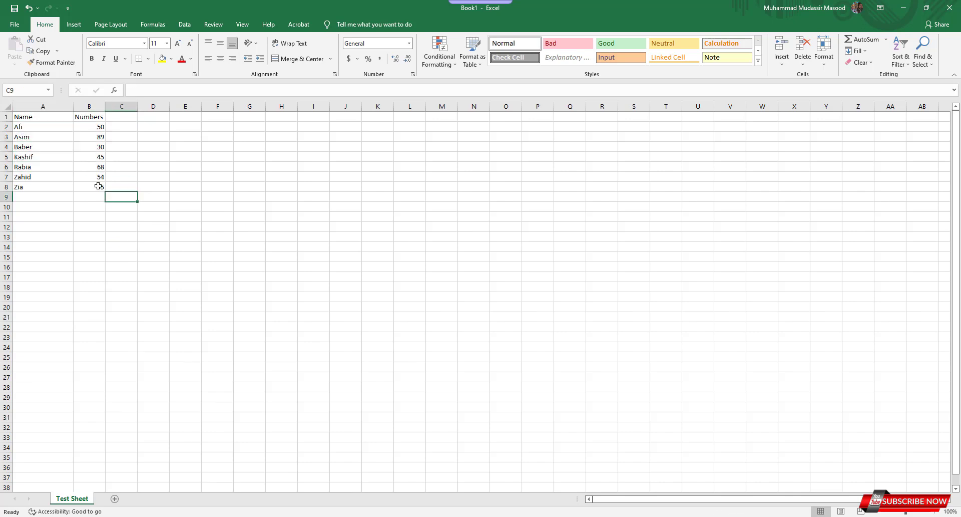
click(90, 118)
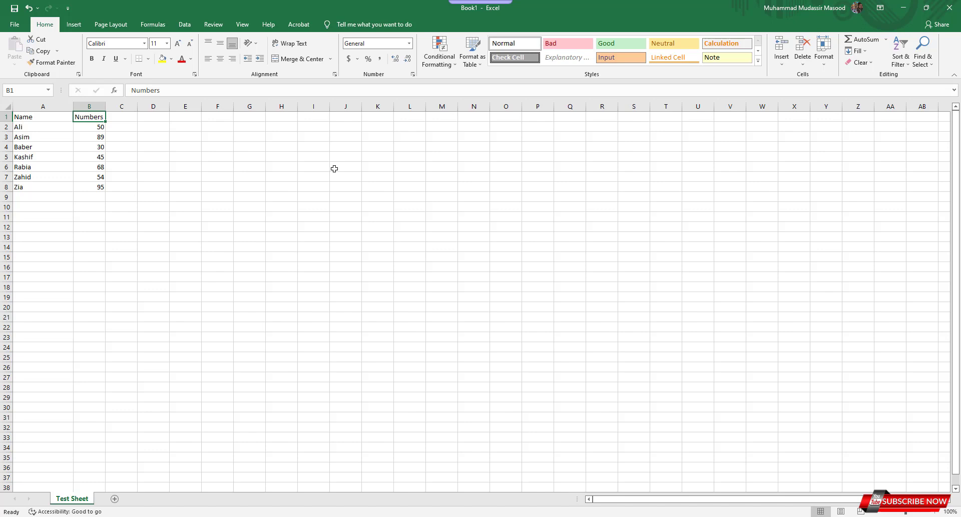
key(Delete)
- Enter the heading 'Amount' in cell B1
drag(37, 129, 50, 186)
click(67, 260)
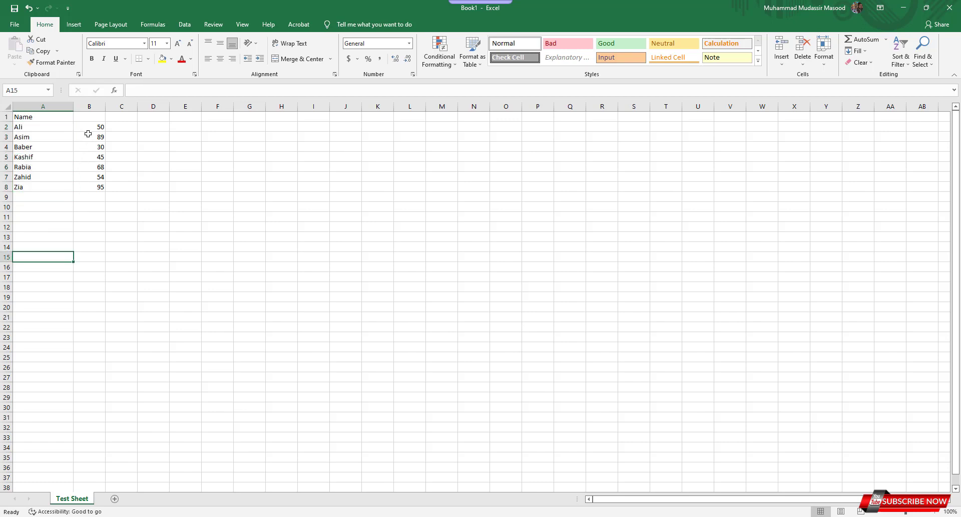
click(88, 118)
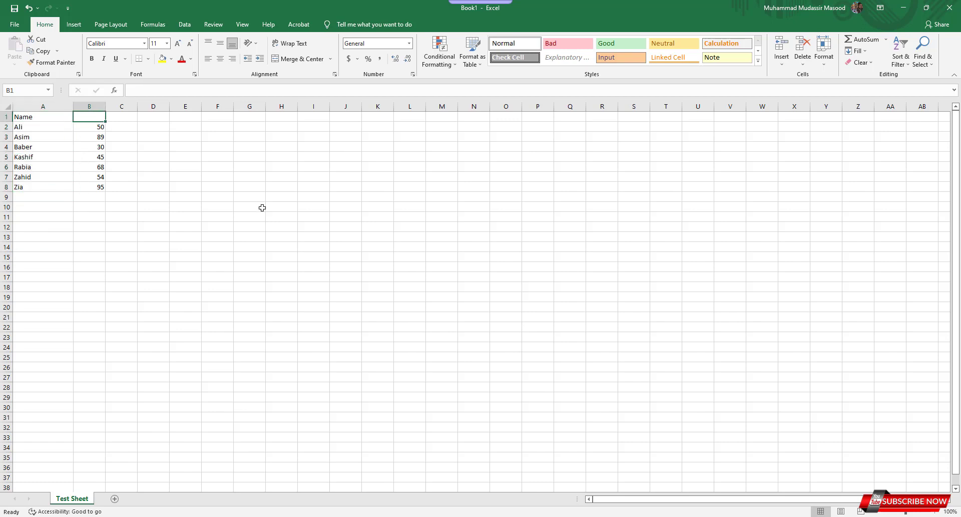
text(Amount)
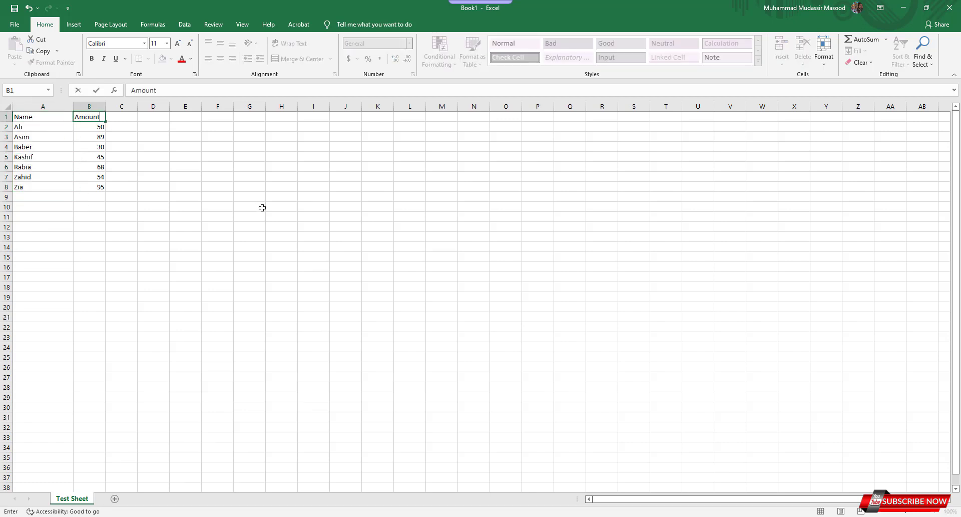
key(Return)
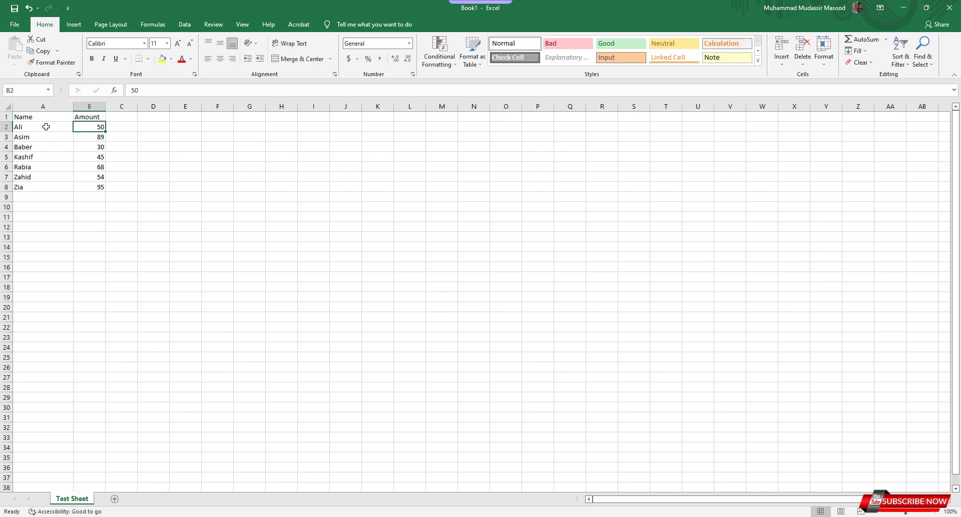
- Highlight the name range A2:A8 and the amount range B2:B8 to show the data
drag(45, 127, 59, 185)
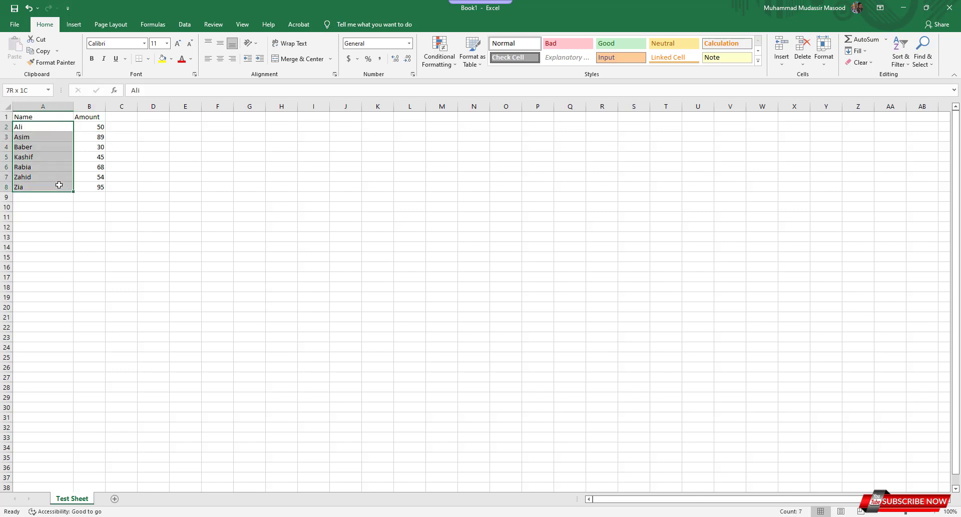
click(112, 224)
drag(97, 129, 98, 186)
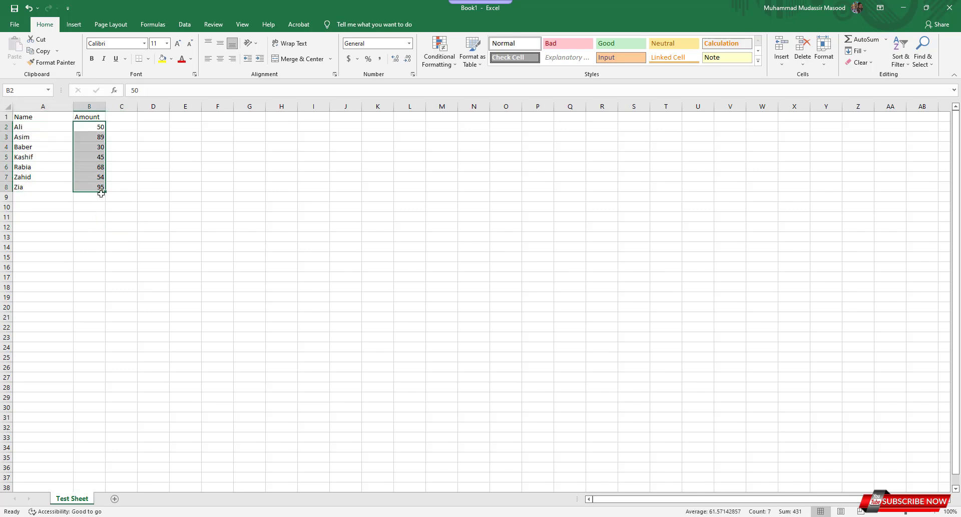
click(90, 217)
drag(93, 128, 98, 187)
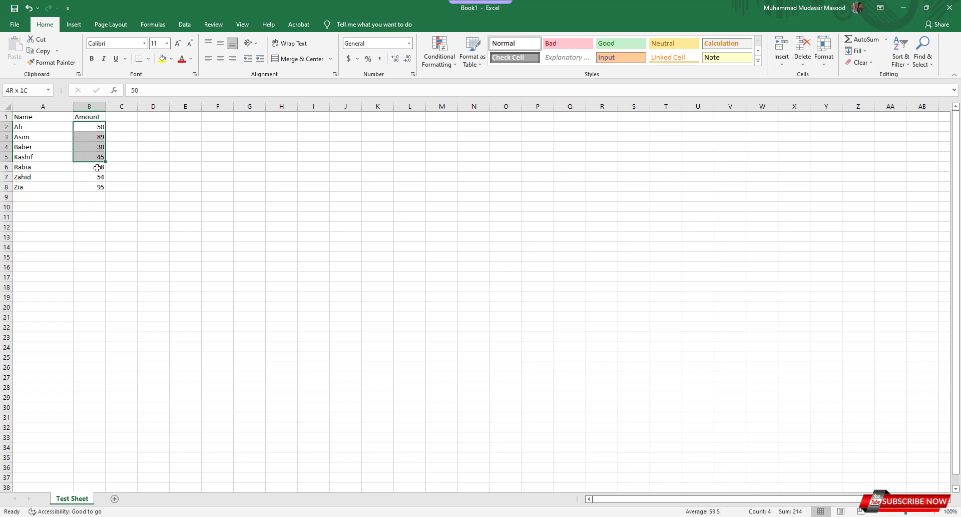
click(95, 236)
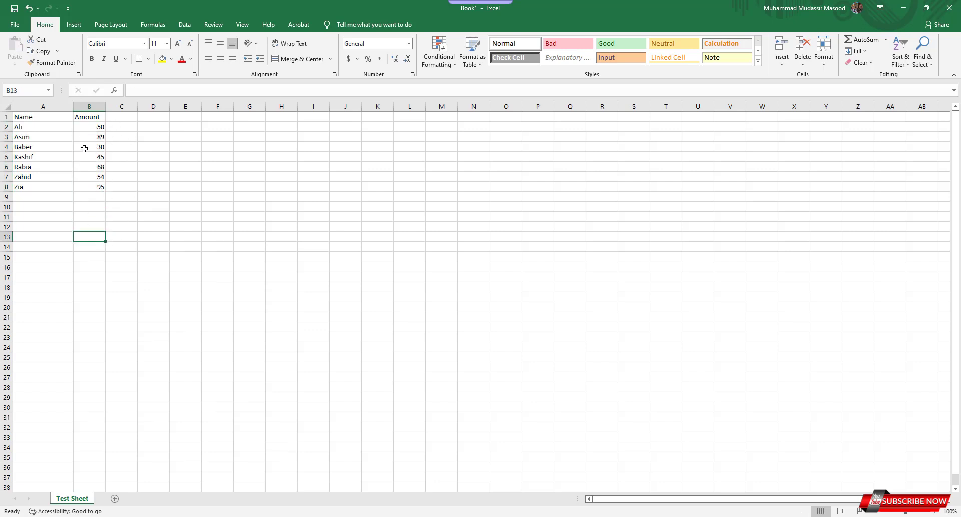
click(92, 197)
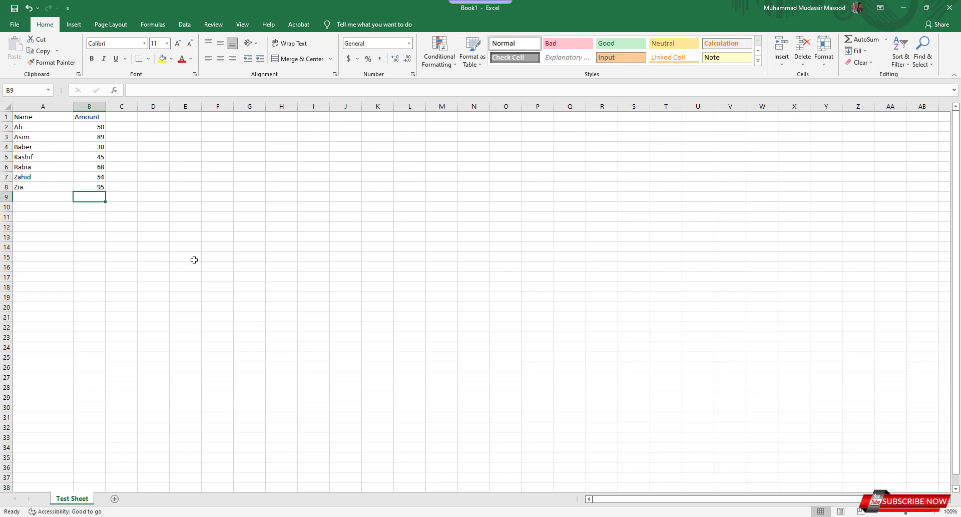
drag(30, 127, 30, 185)
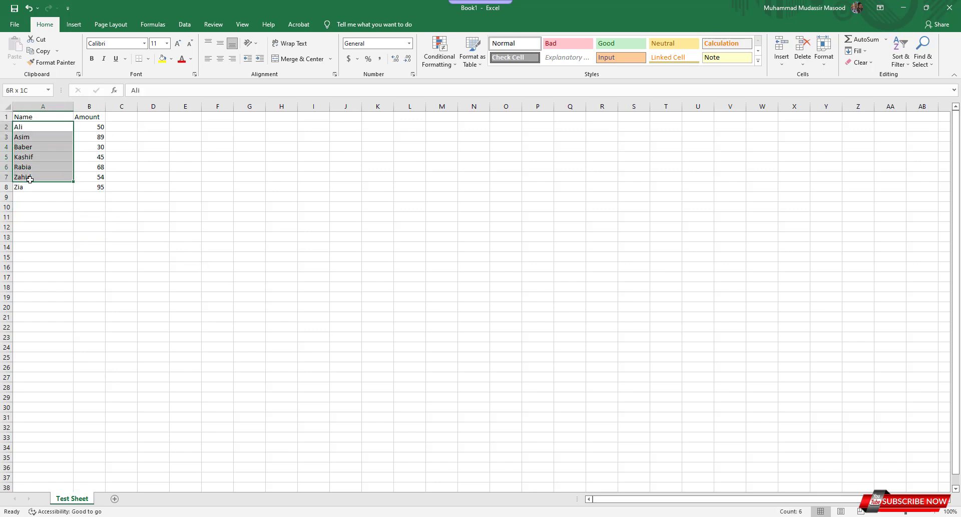
click(48, 225)
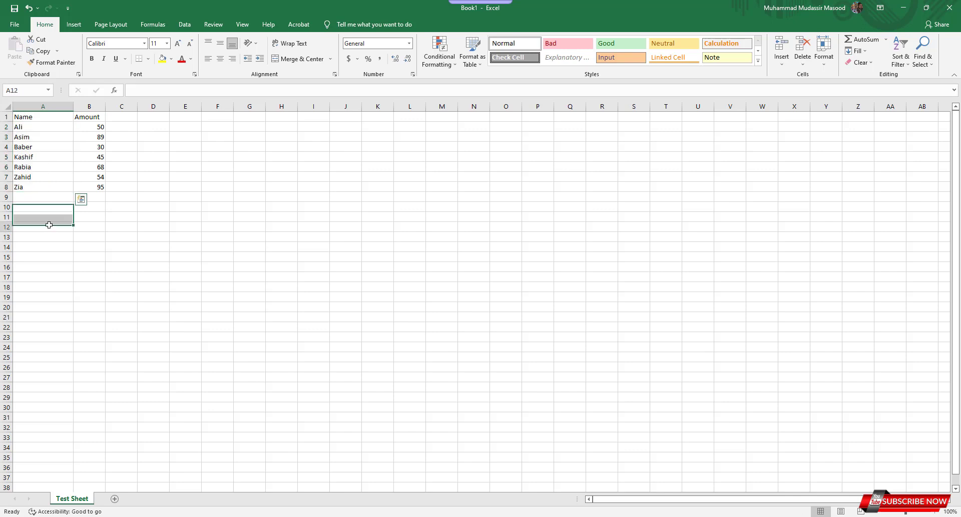
click(33, 125)
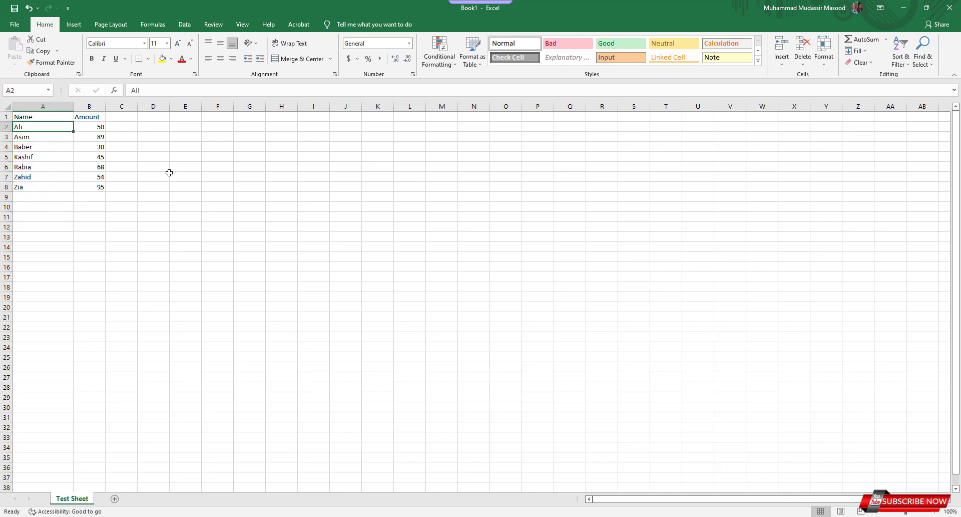
key(Down)
key(Down)
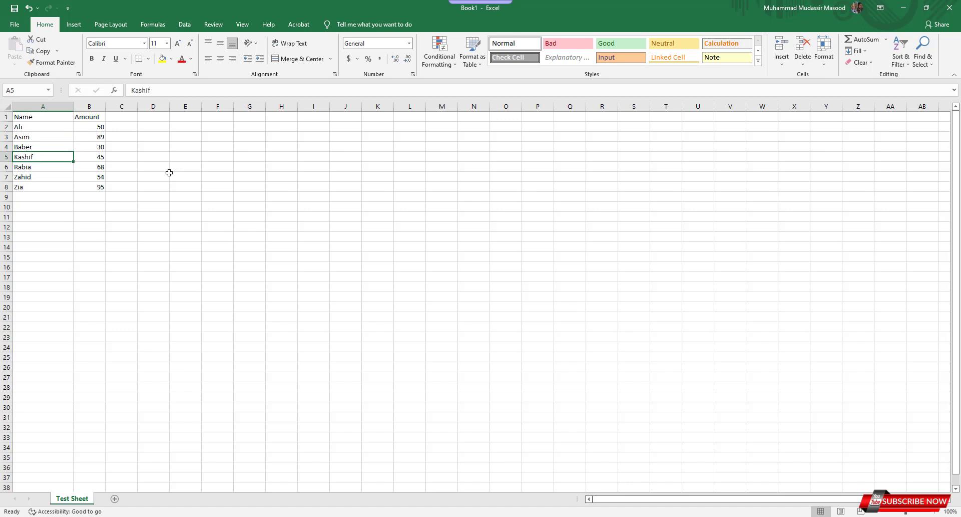
key(Down)
key(Down)
key(Down)
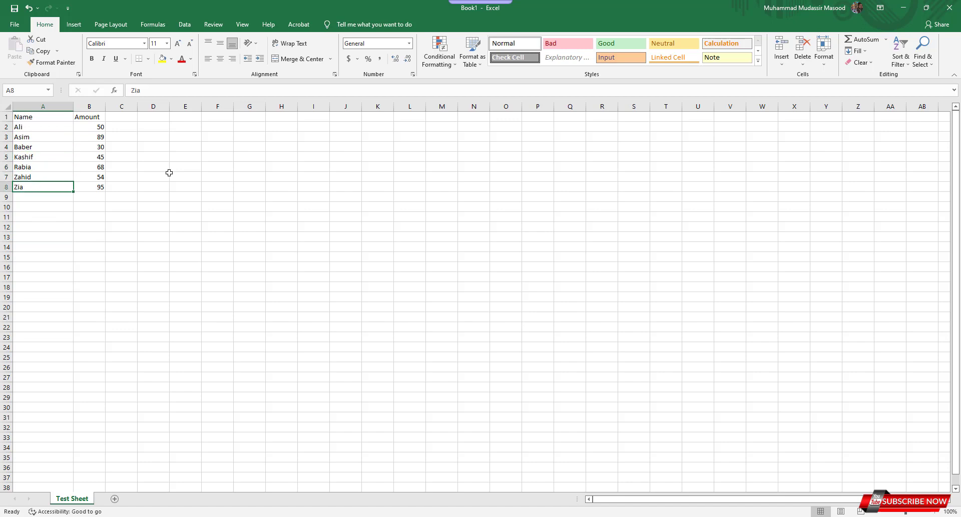
click(97, 128)
click(97, 196)
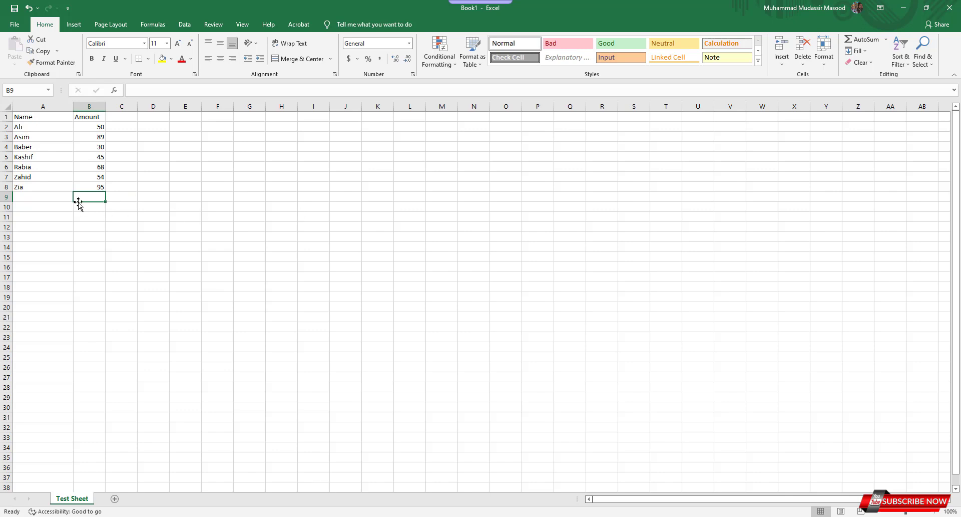
- AutoSum cell B9 as =SUM(B2:B8), giving a total of 431
click(126, 199)
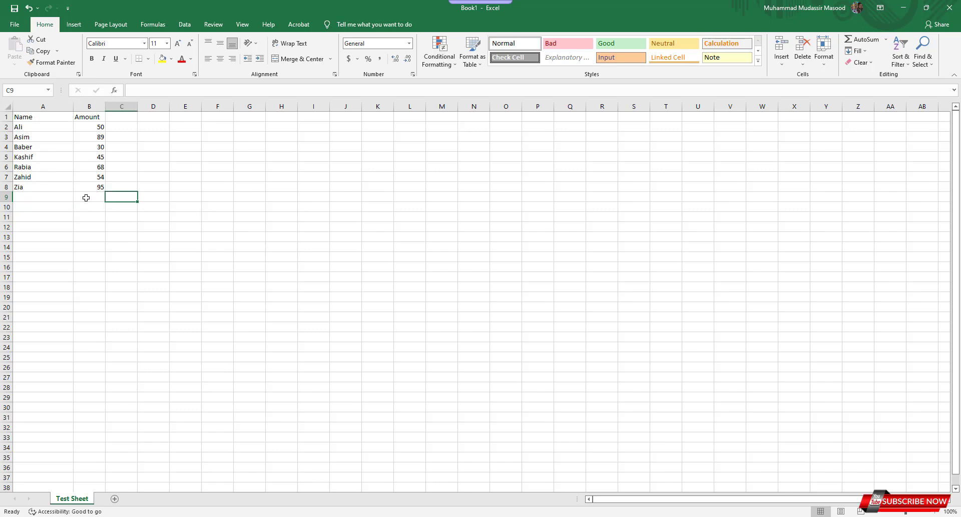
click(85, 197)
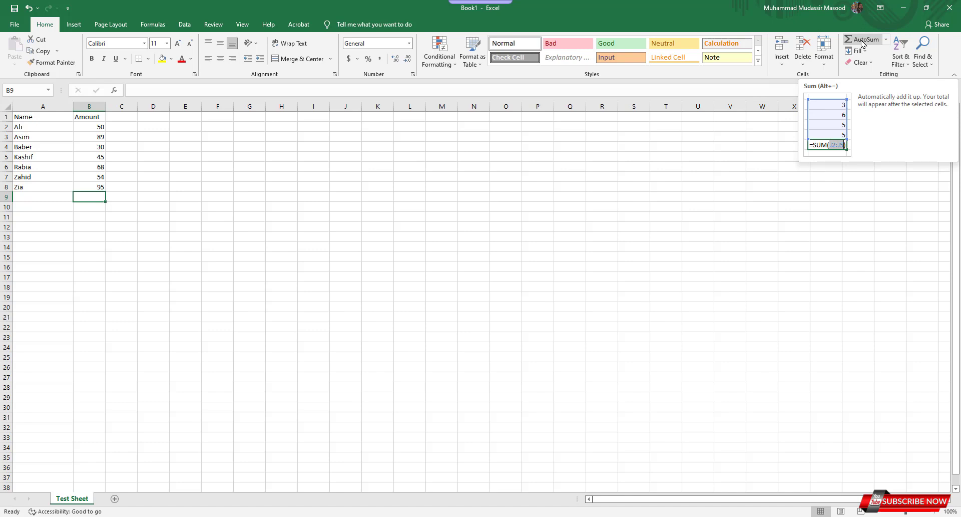
click(862, 40)
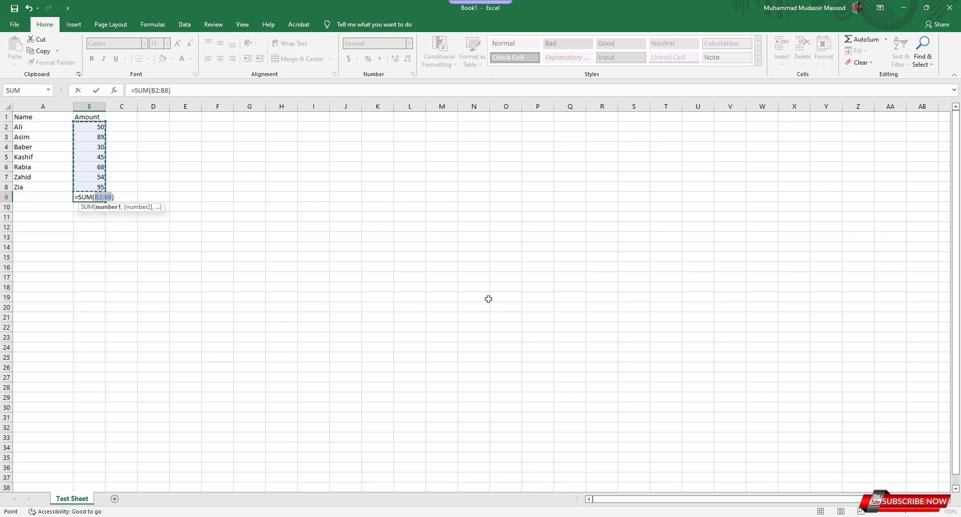
key(Return)
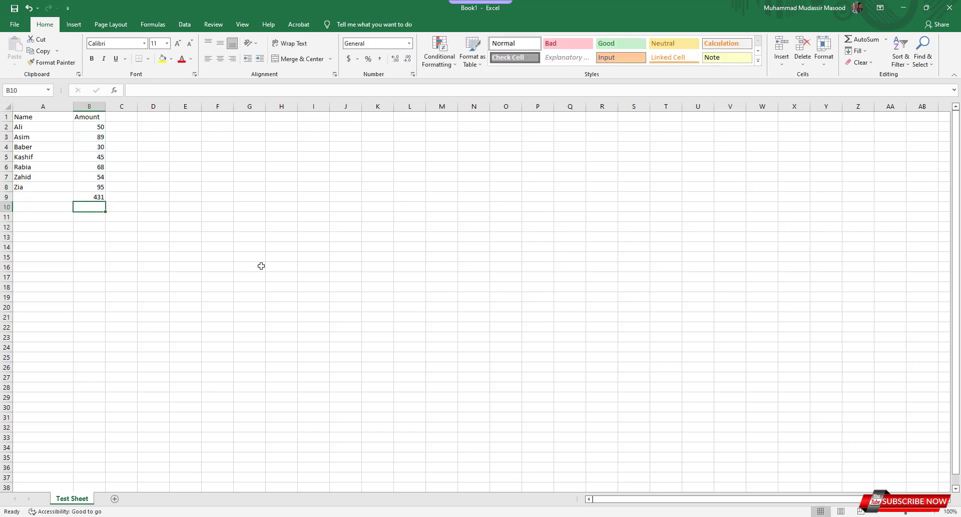
click(98, 197)
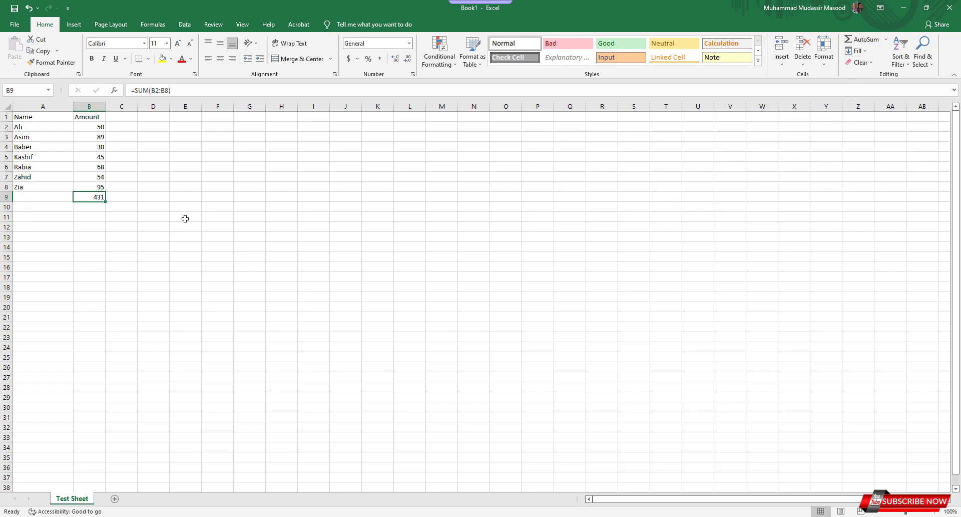
- Delete the =SUM(B2:B8) total from B9 and cancel the started formula
key(Delete)
text(=)
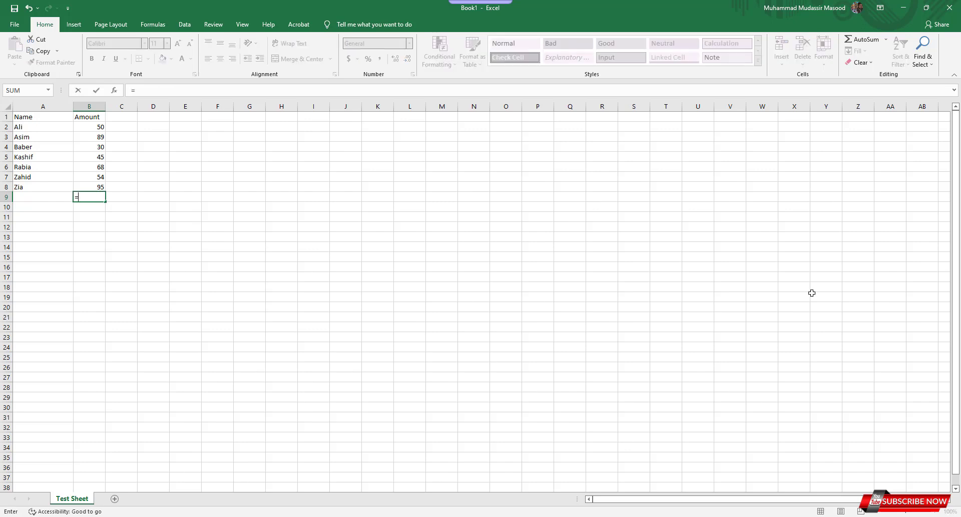
key(Escape)
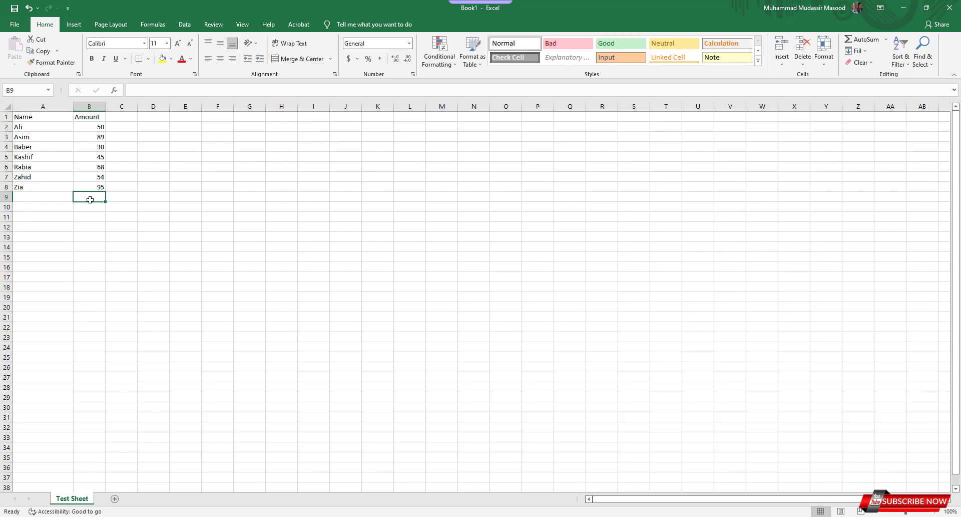
click(152, 90)
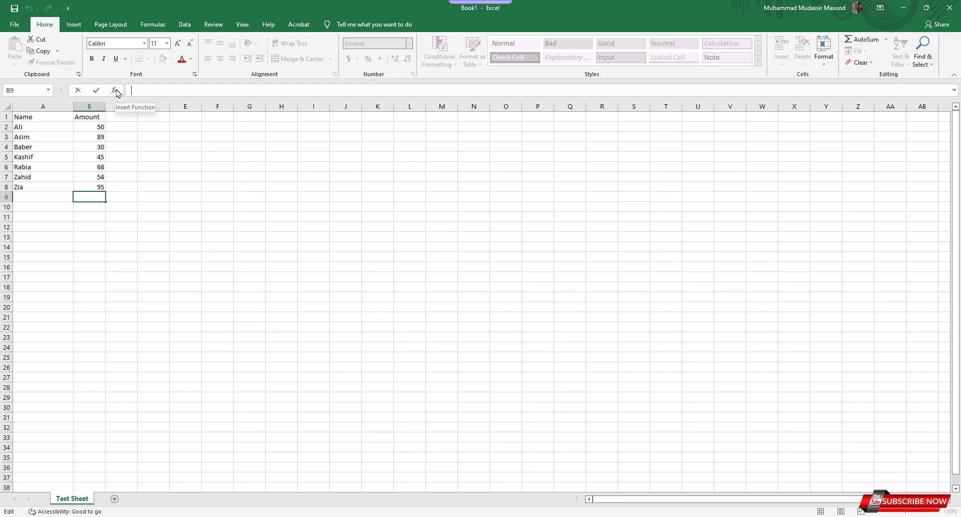
- Search Insert Function for 'sum' and pick SUM for cell B9
click(114, 91)
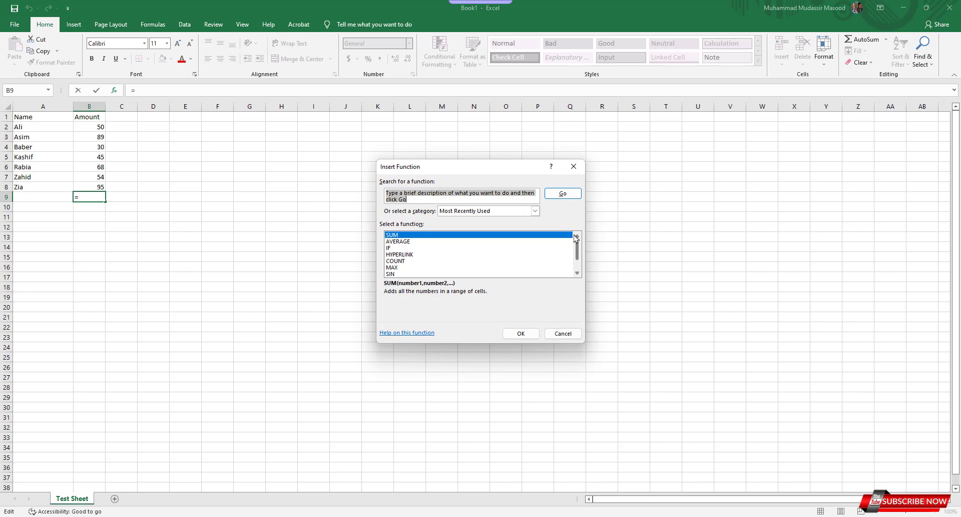
mouse_move(577, 251)
mouse_down()
mouse_move(578, 269)
mouse_move(581, 240)
mouse_up()
key(BackSpace)
text(sum)
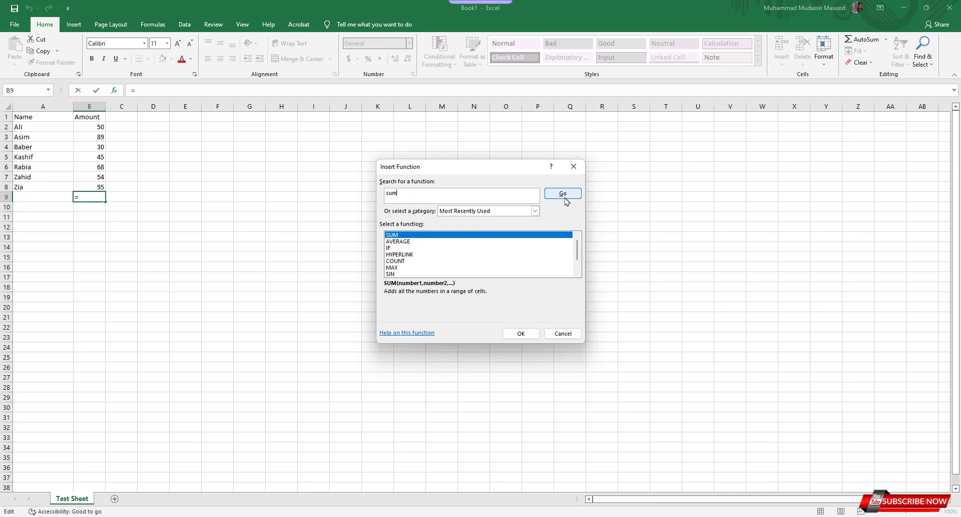
click(563, 195)
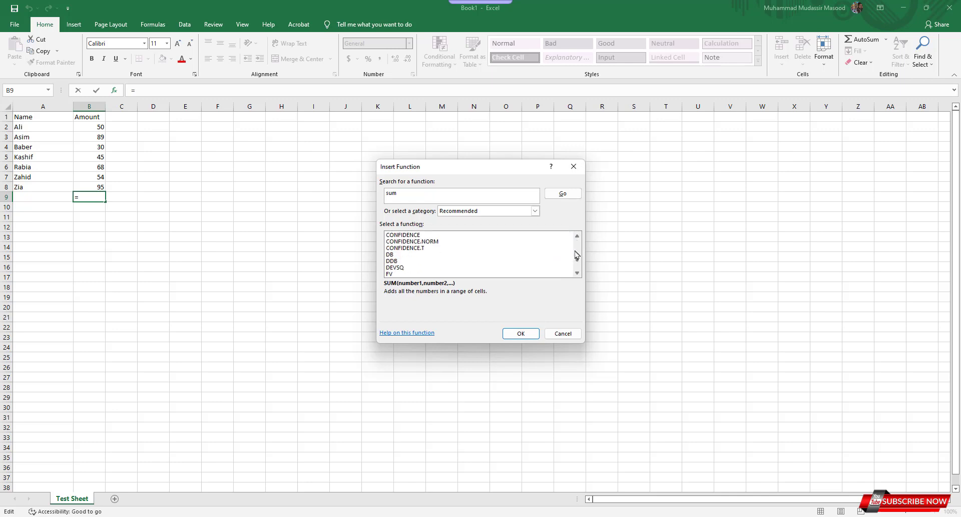
drag(578, 245, 577, 241)
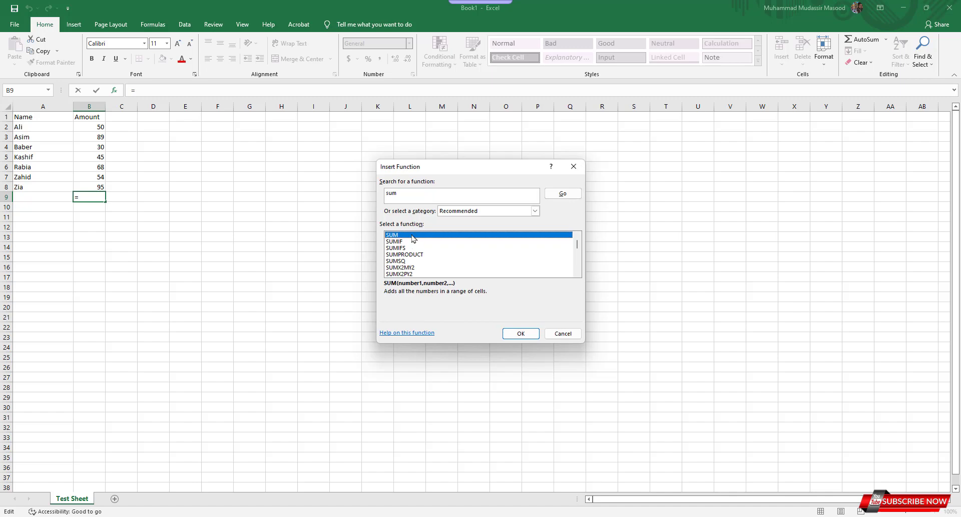
click(521, 333)
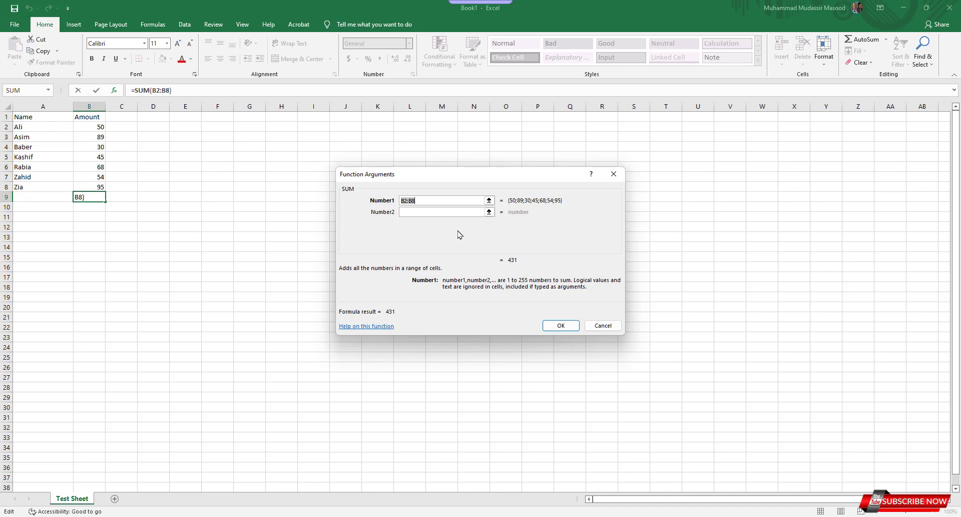
- Replace the SUM Number1 argument with B2:B8 by selecting the Amount cells on the sheet
key(BackSpace)
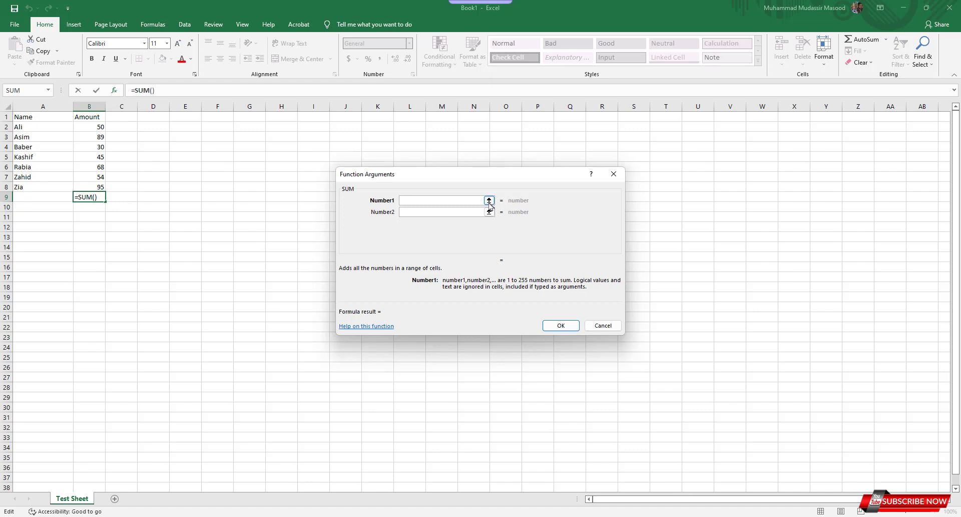
click(488, 200)
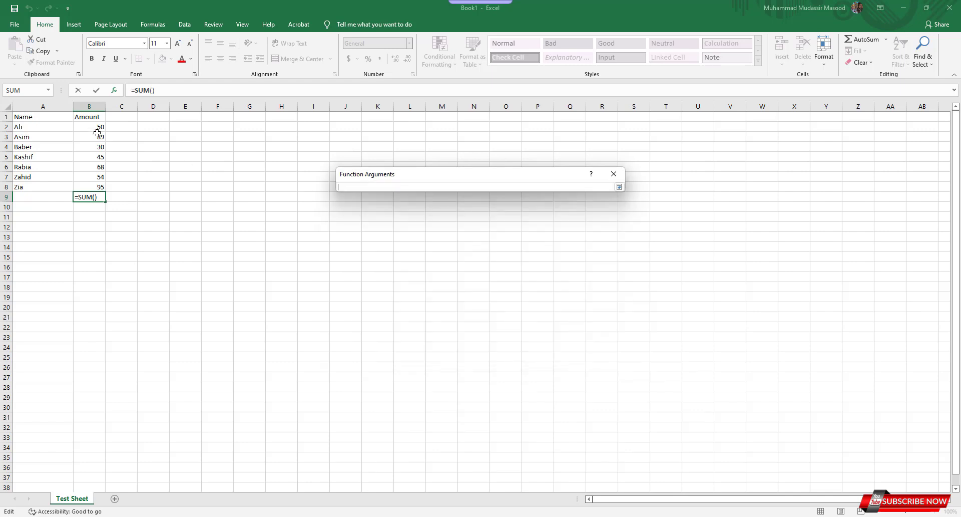
drag(97, 127, 98, 186)
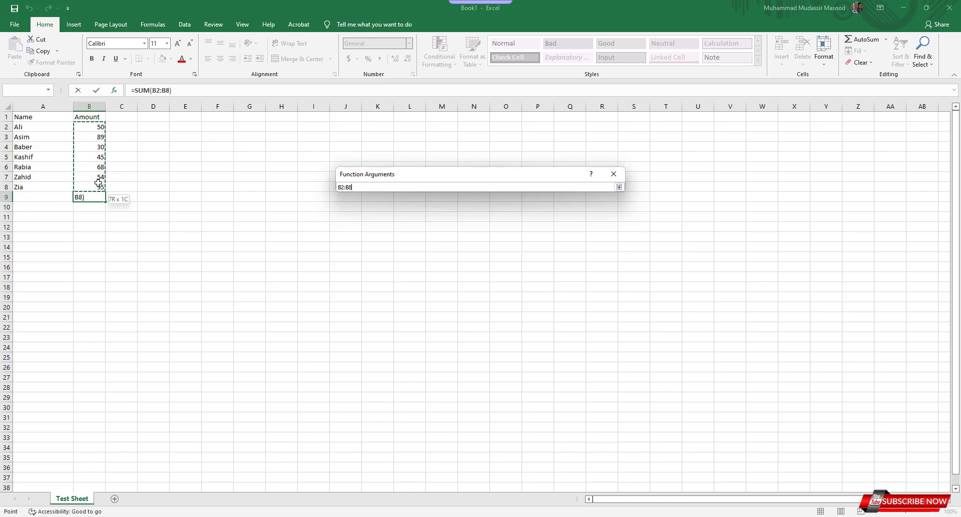
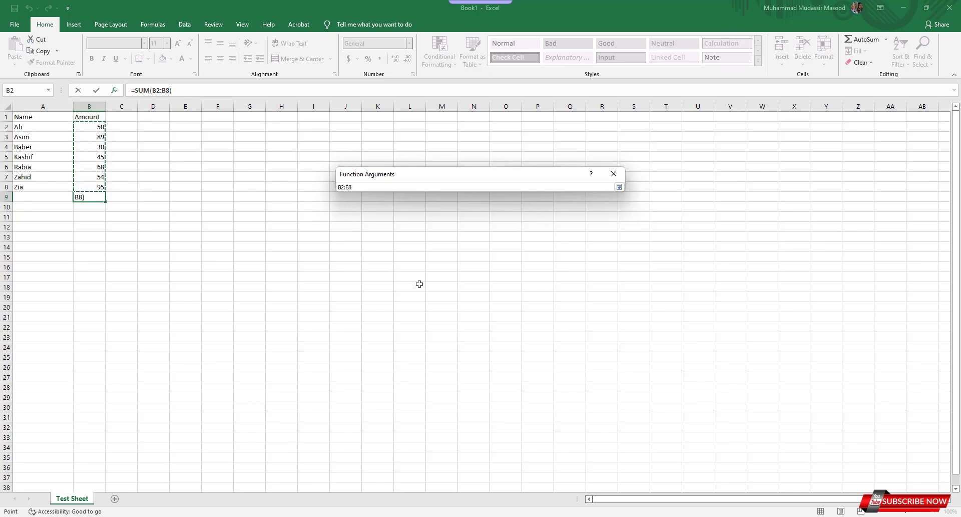
- Confirm SUM with Number1 B2:B8 so B9 shows 431, then check its formula
key(Return)
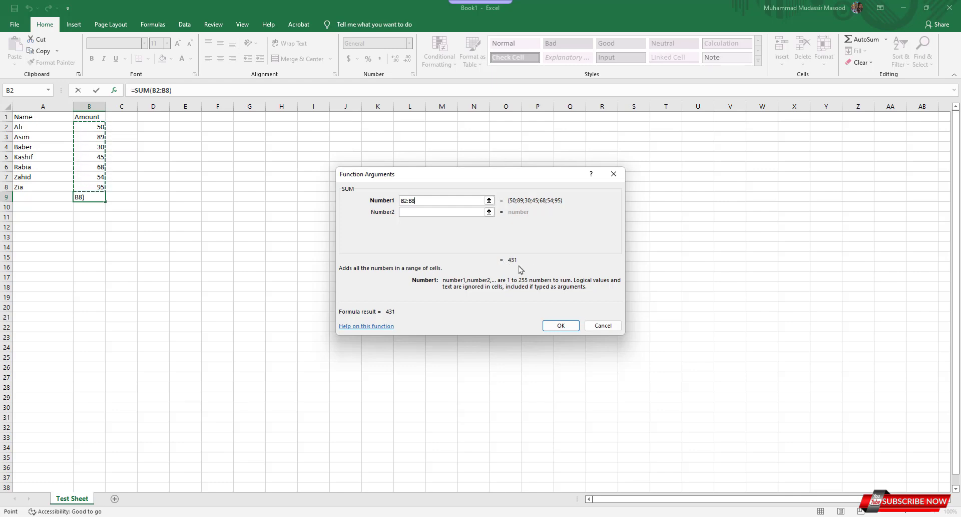
click(557, 328)
click(98, 204)
click(98, 199)
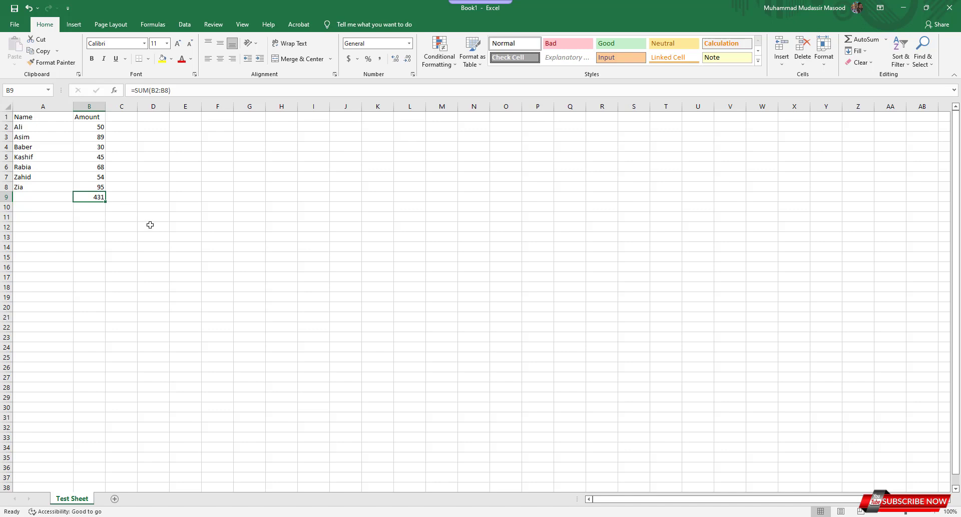
click(150, 225)
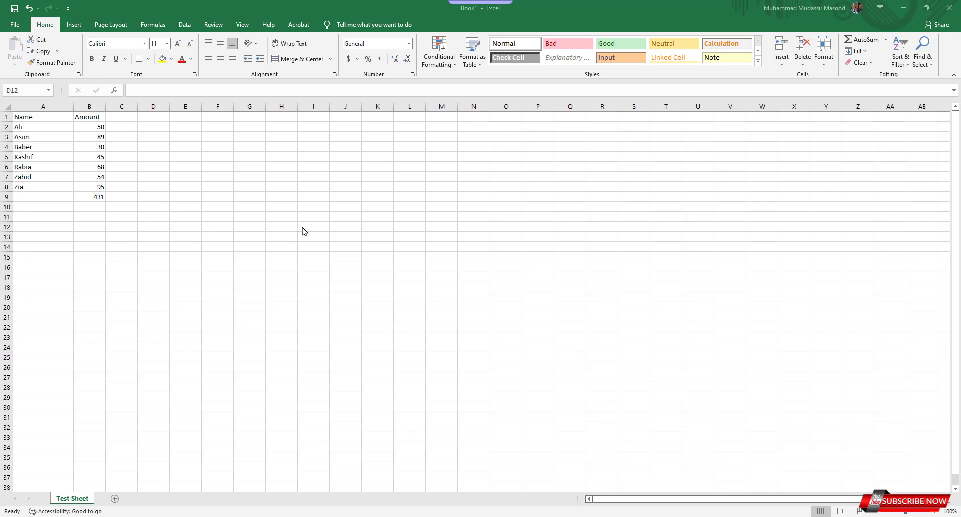
- Clear B9 and start an addition formula =B2+B3+B4+B5
click(100, 196)
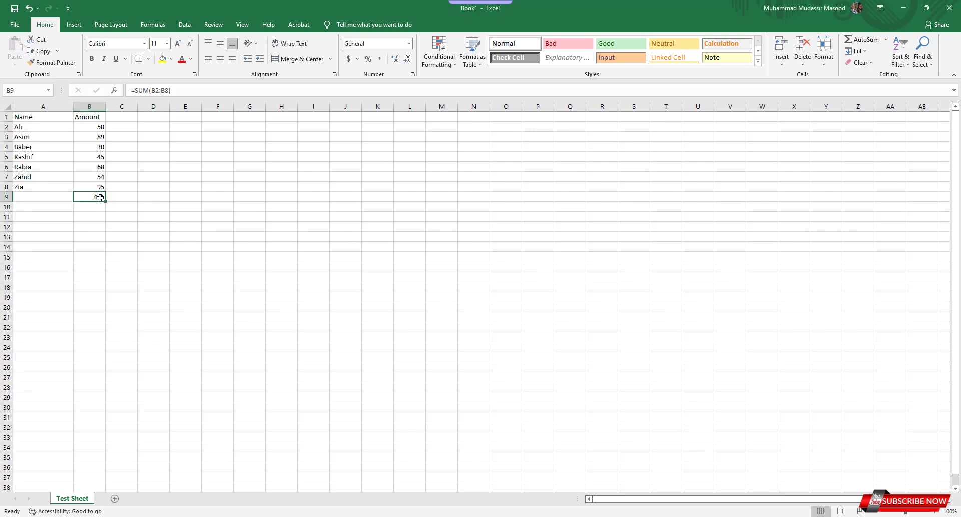
key(Delete)
text(=)
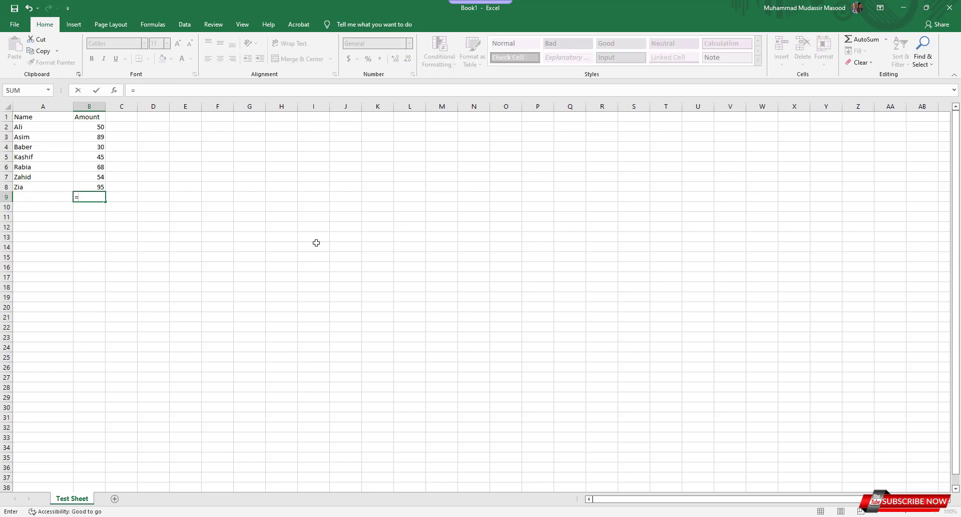
click(97, 129)
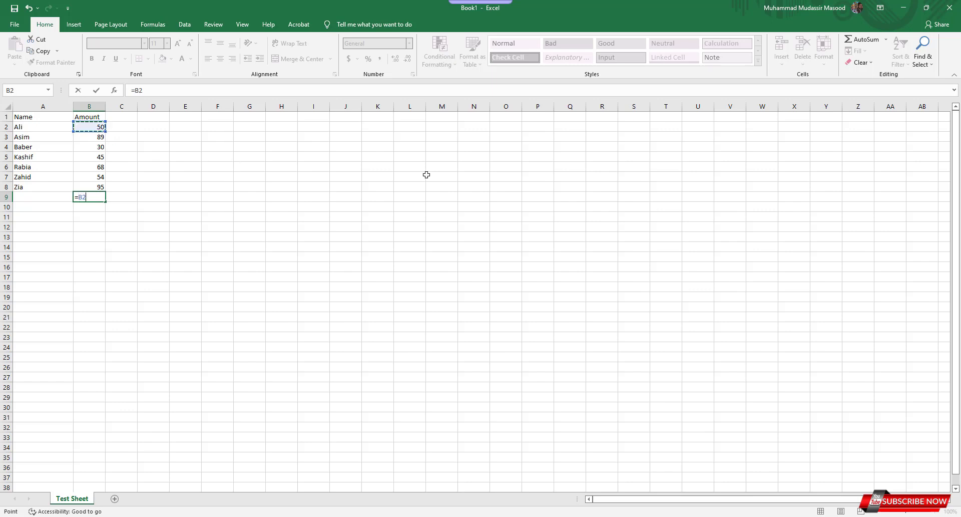
text(+)
click(94, 137)
text(+)
click(99, 146)
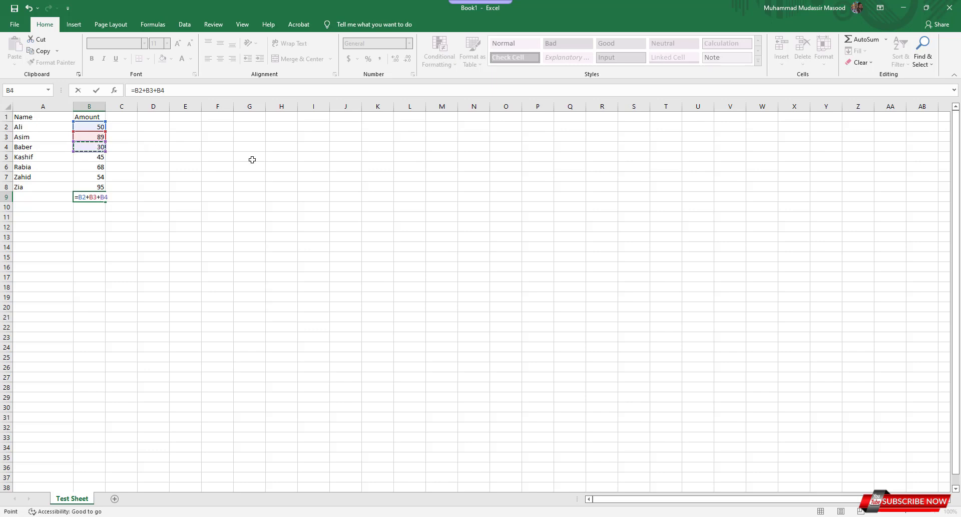
text(+)
click(99, 157)
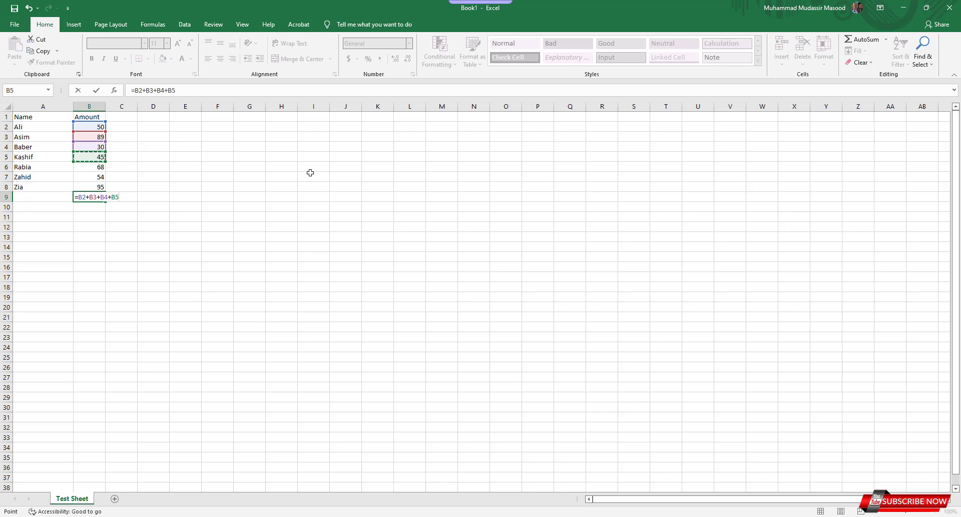
- Fix the mistyped references and finish the formula with +B6+B7+B8, giving 431
text(6+)
click(100, 157)
text(+)
click(90, 169)
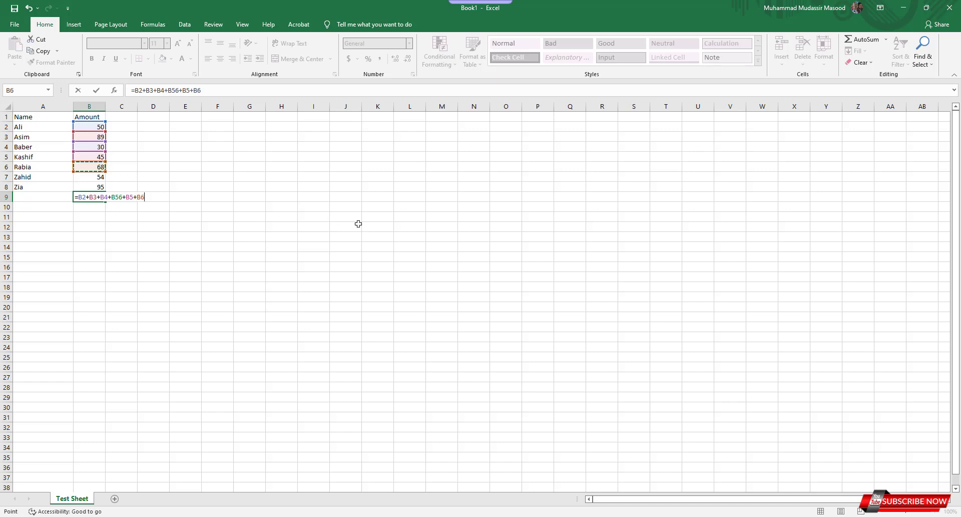
key(BackSpace)
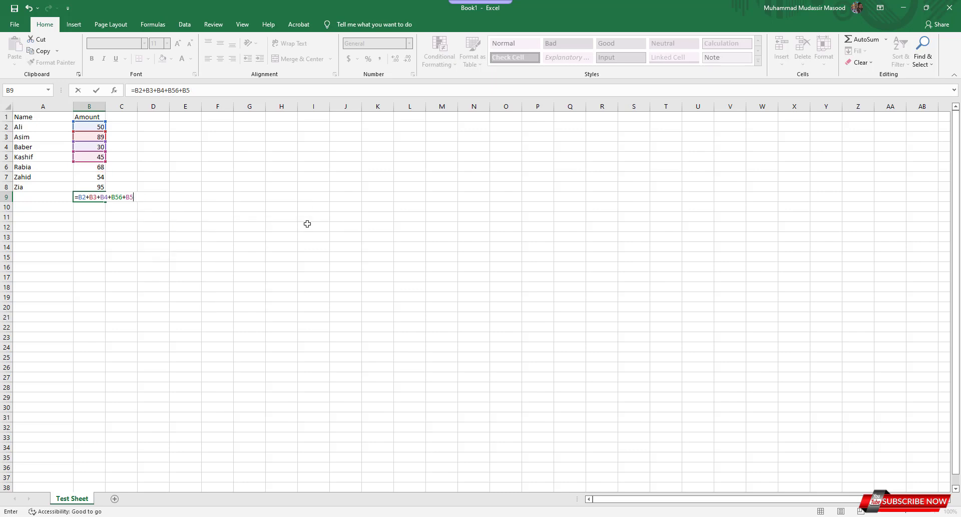
key(BackSpace)
key(BackSpace)
key(BackSpace)
click(85, 167)
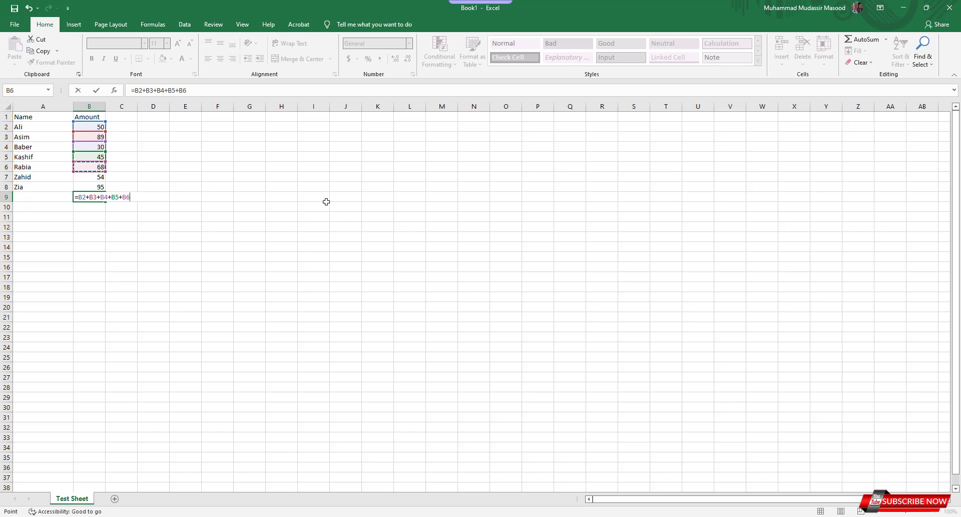
text(+)
click(102, 177)
text(+)
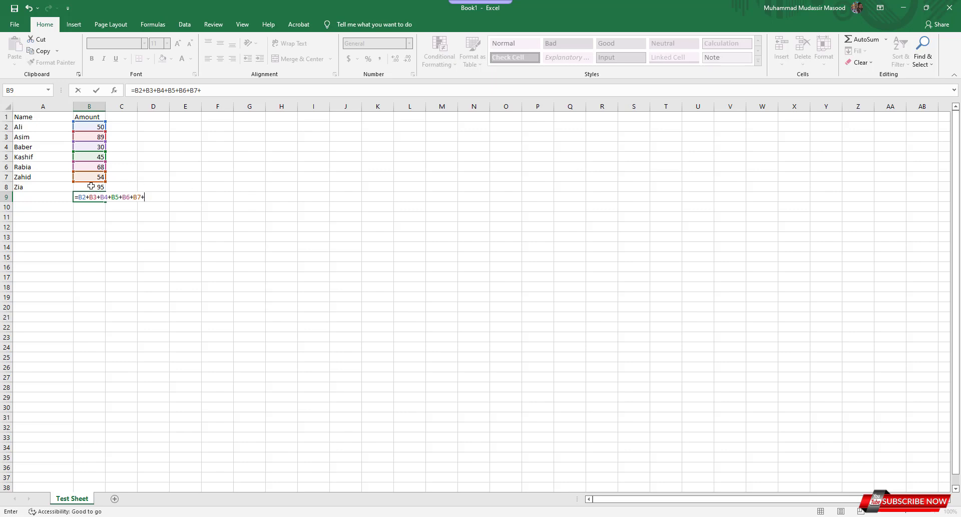
click(91, 186)
key(Return)
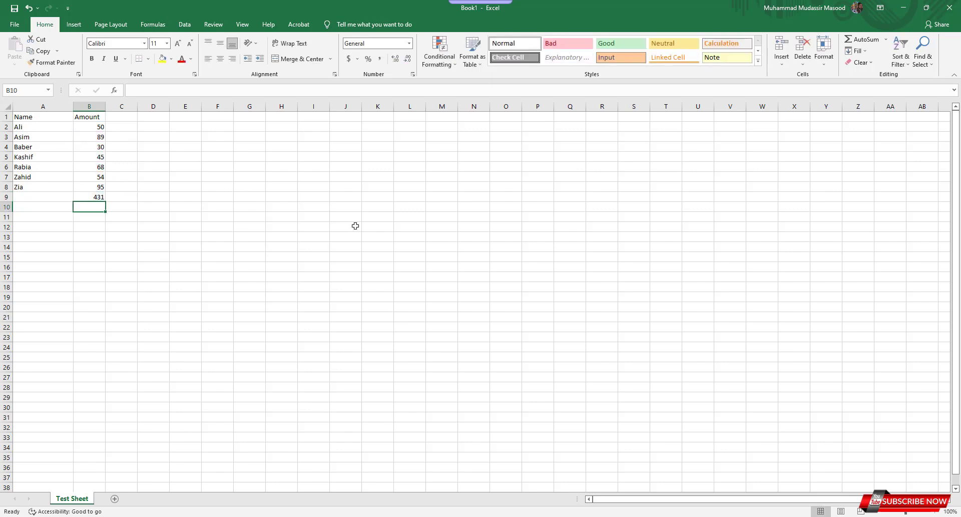
click(98, 198)
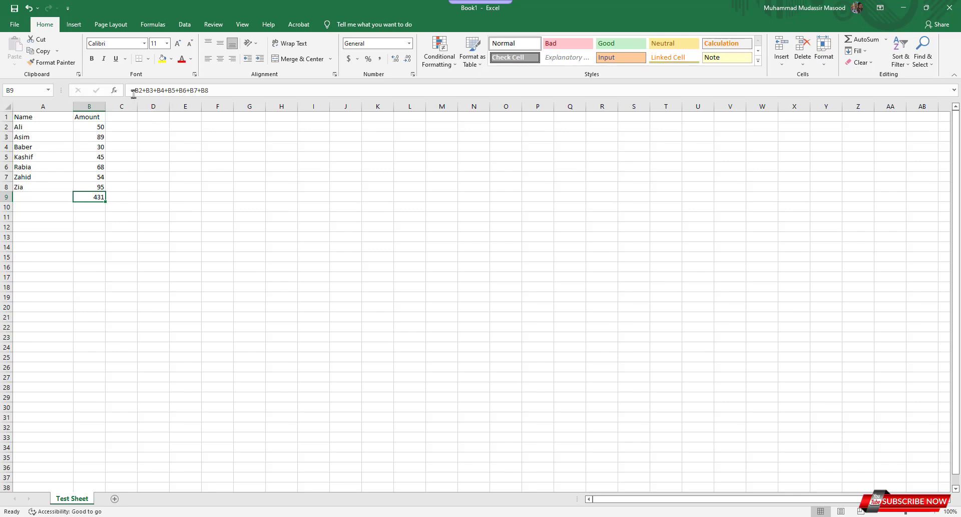
drag(133, 90, 217, 89)
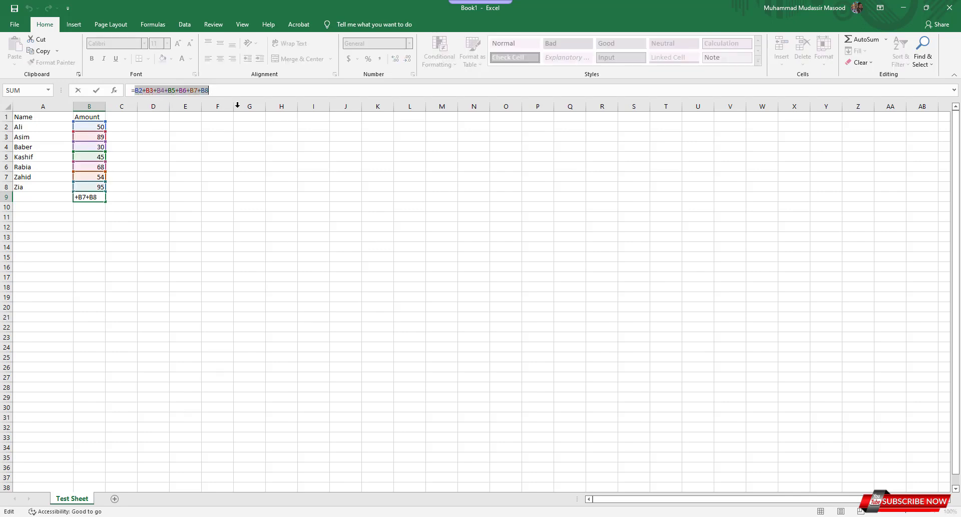
click(182, 175)
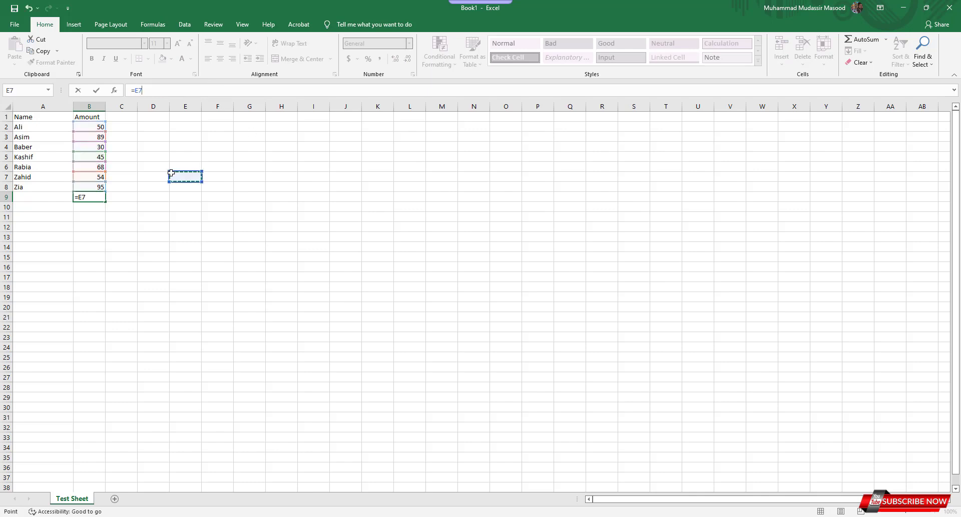
key(Escape)
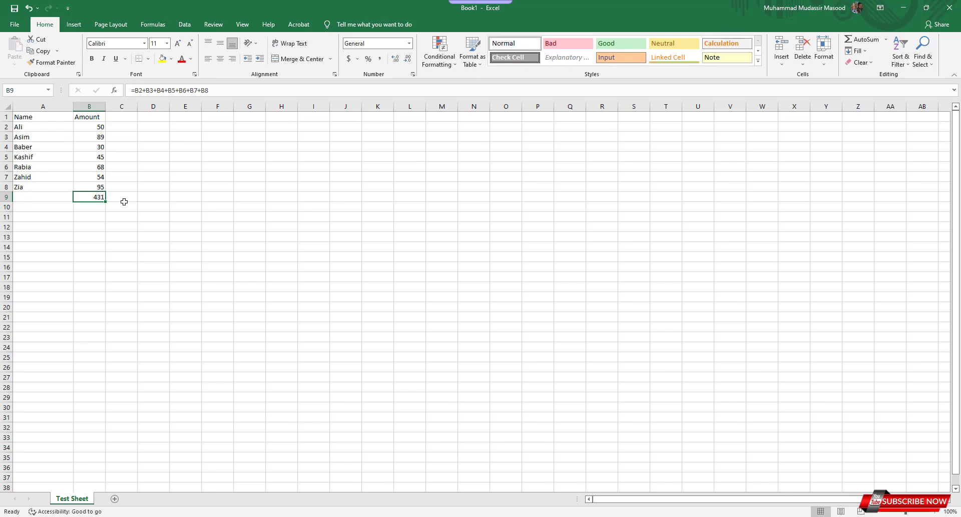
click(288, 126)
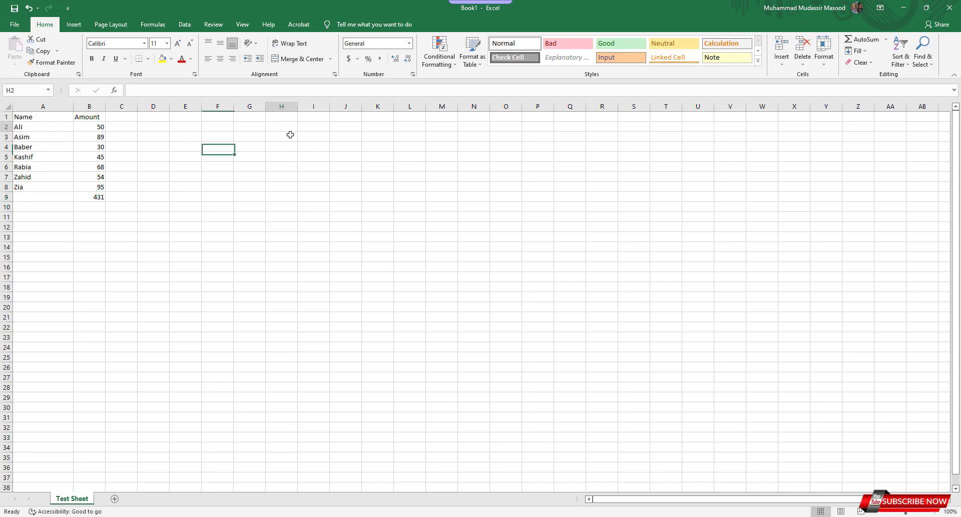
drag(291, 135, 313, 484)
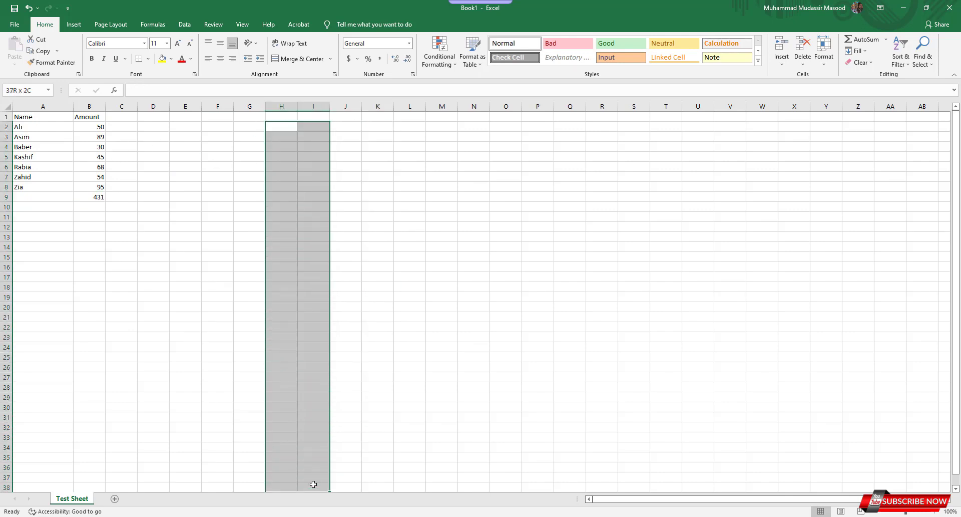
drag(313, 484, 289, 443)
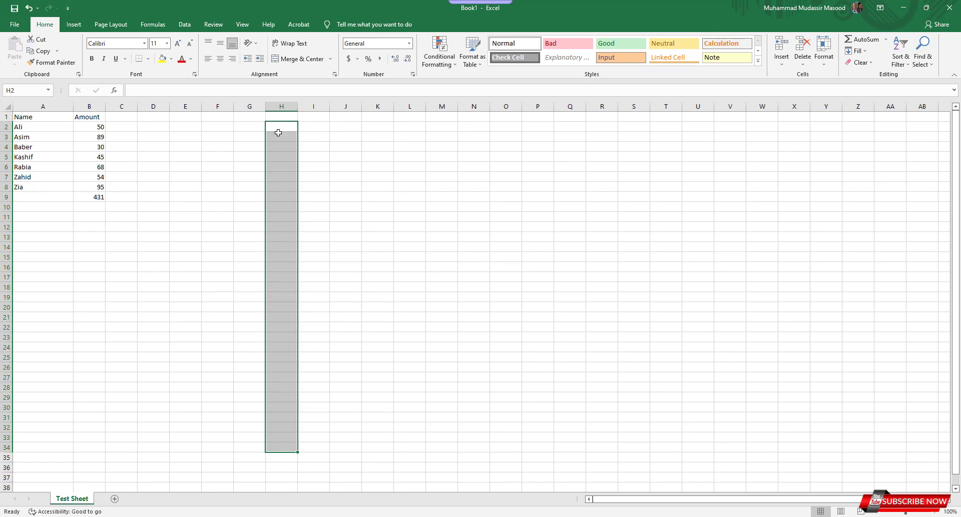
click(102, 198)
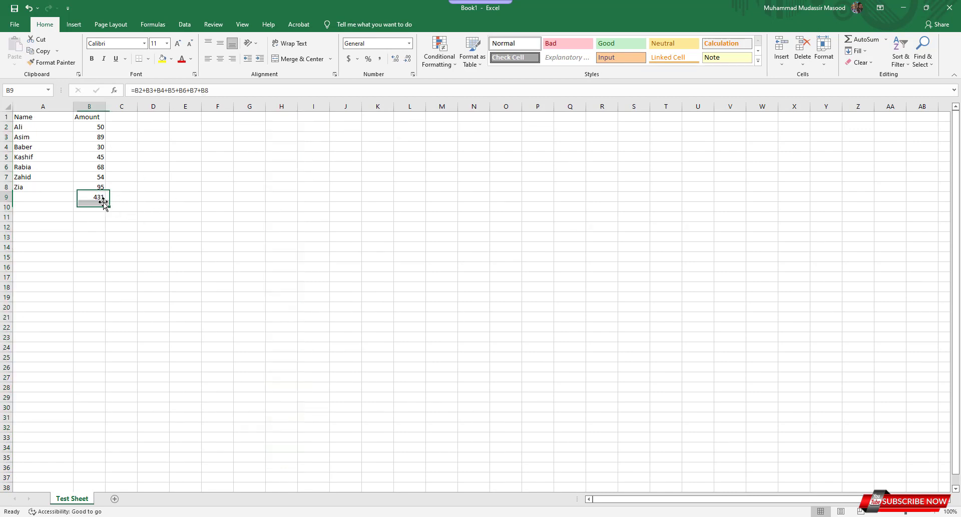
- Replace the B9 addition formula with =SUM(B2:B8), still showing 431
text(+)
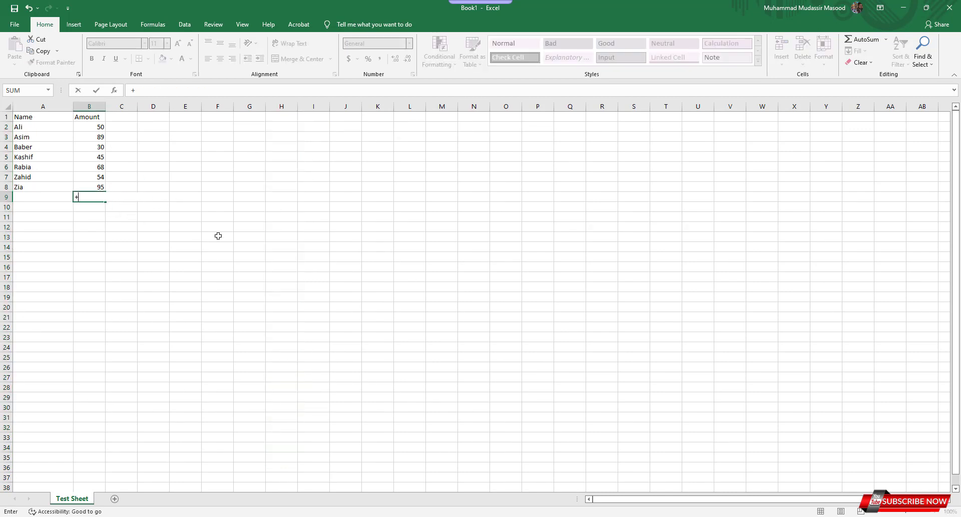
key(Escape)
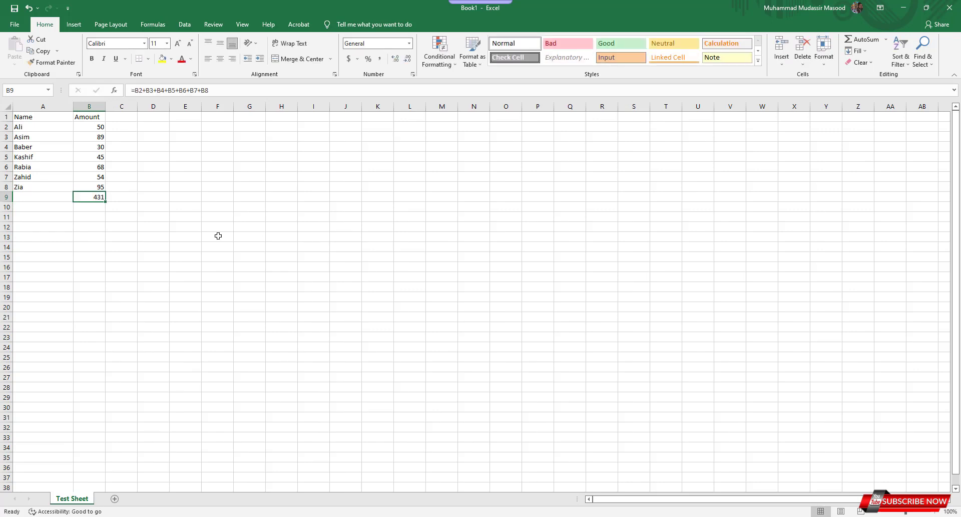
text(=)
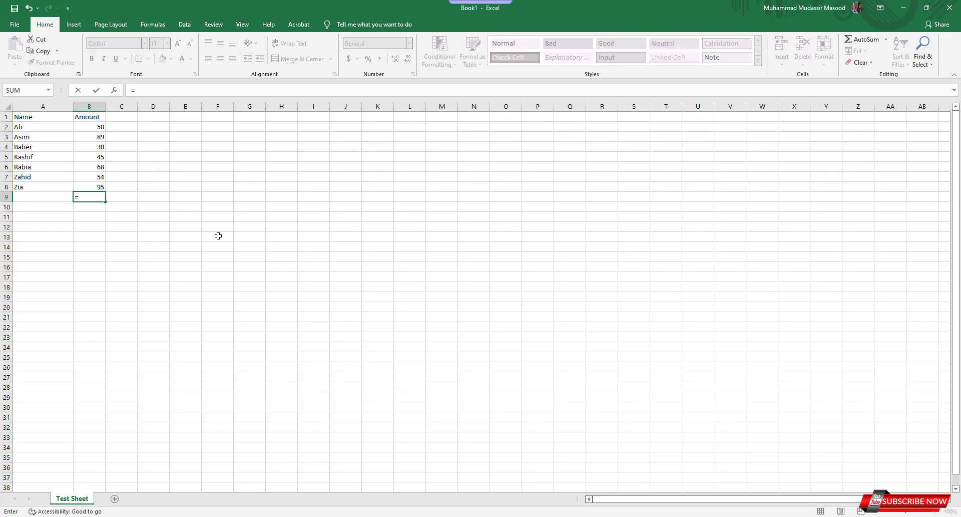
text(sum)
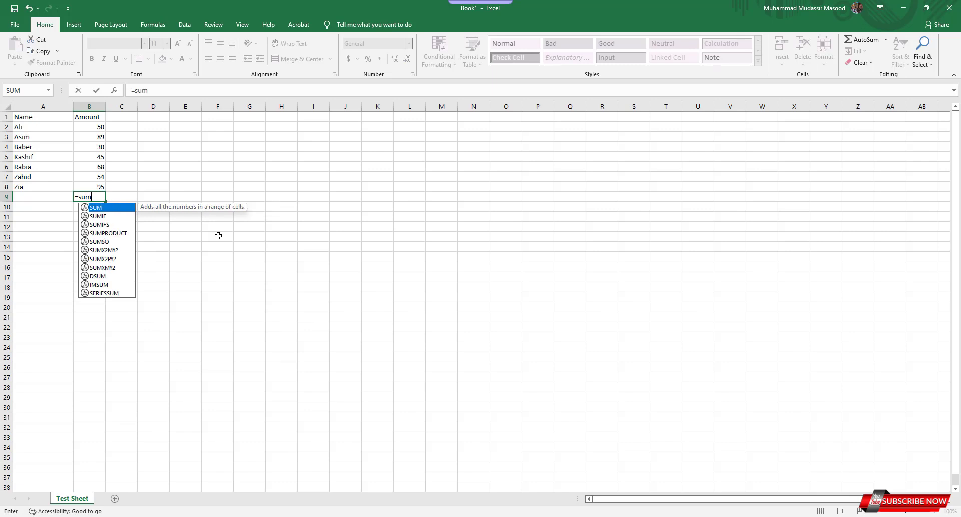
text(()
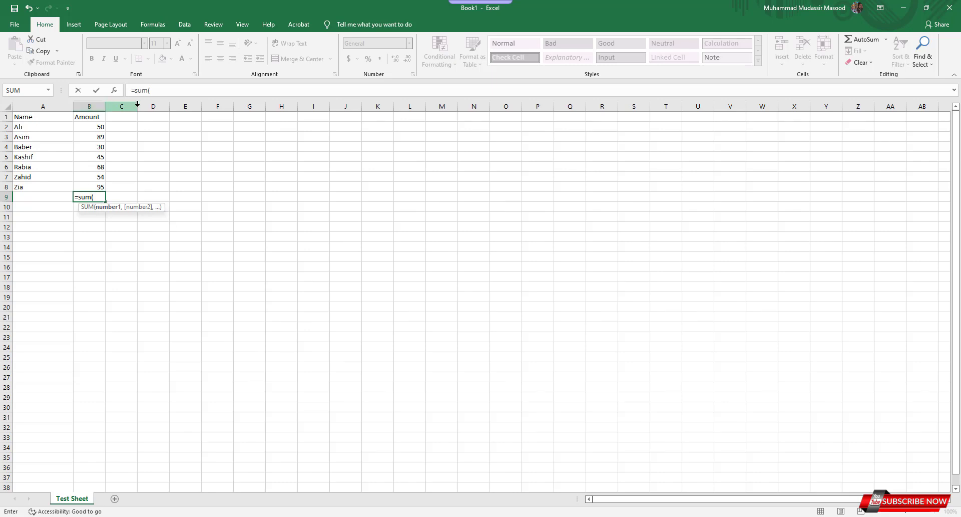
text(b)
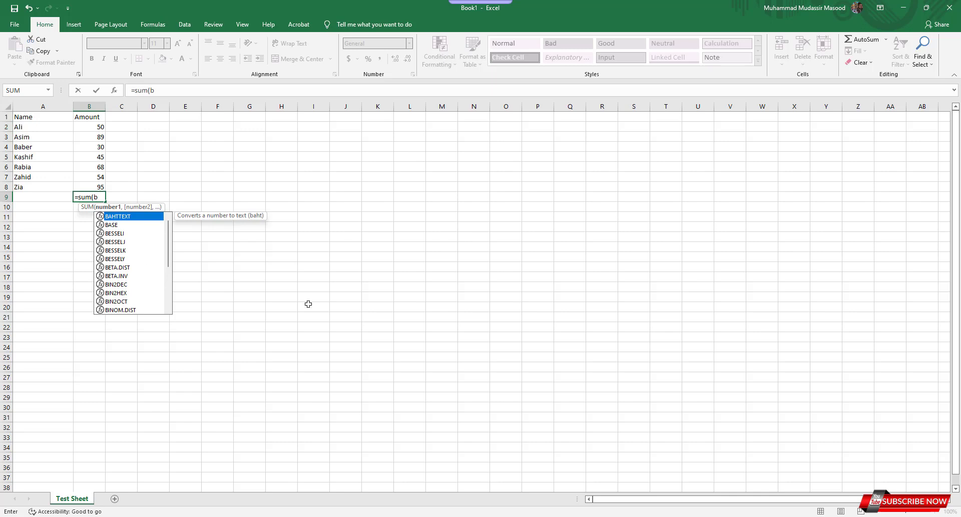
text(2:)
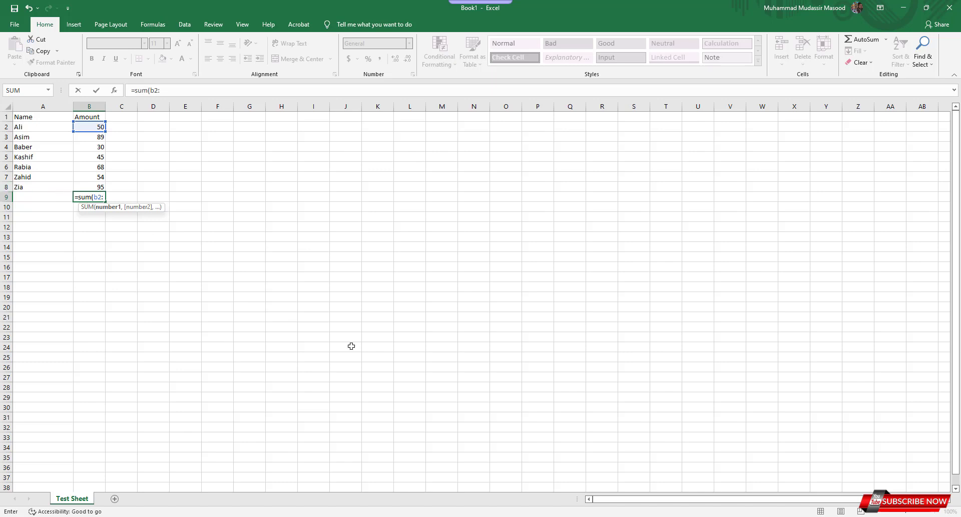
text(b8)
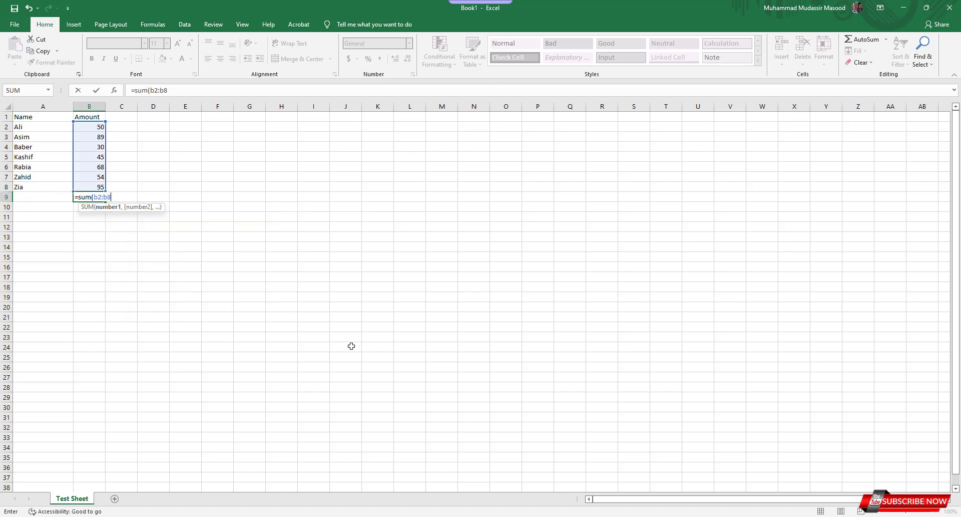
key(Return)
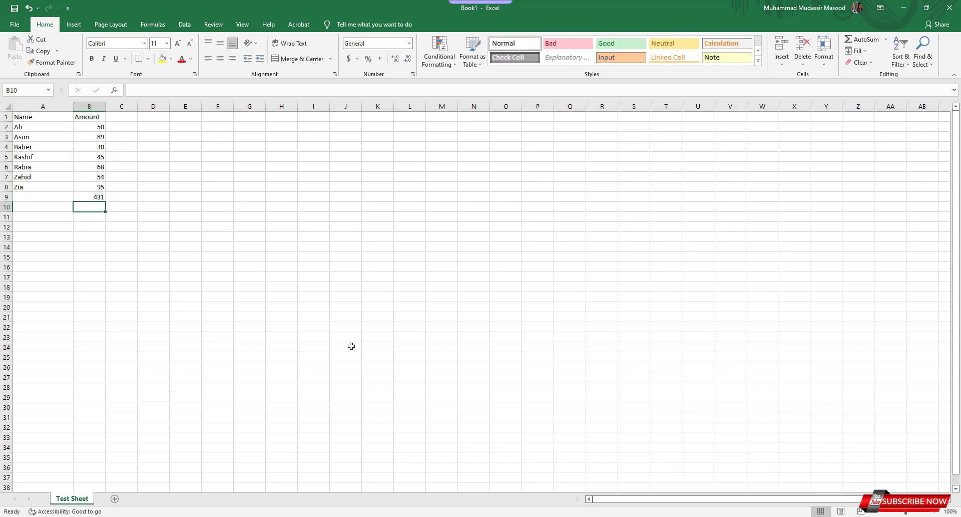
key(Up)
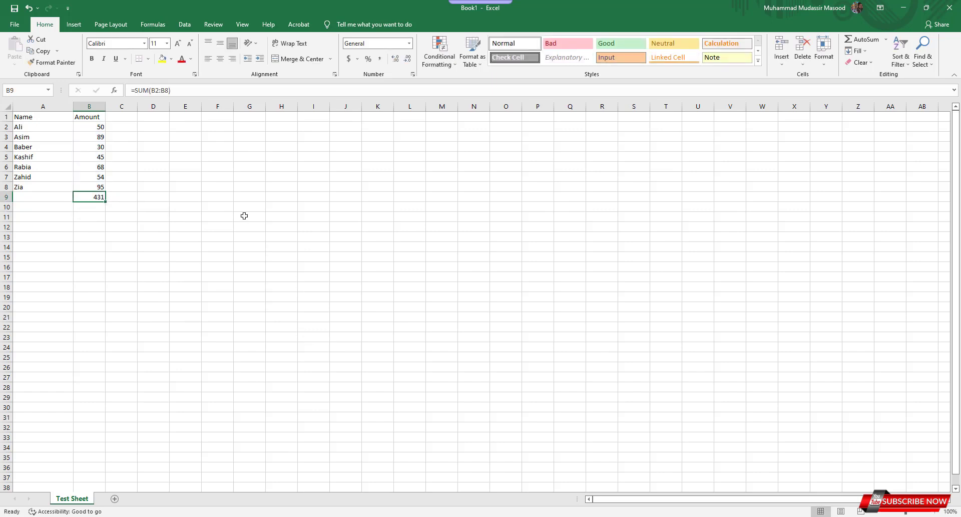
click(165, 90)
key(BackSpace)
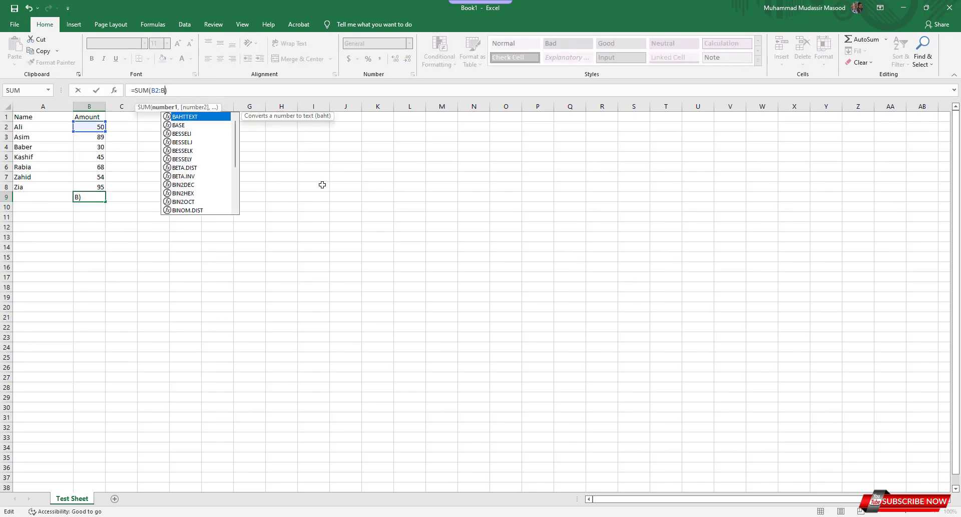
text(6)
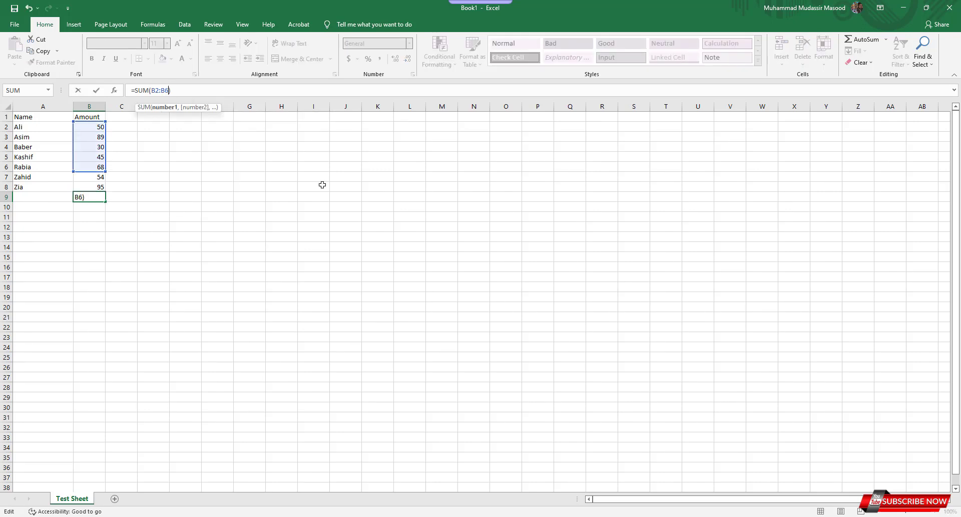
key(Return)
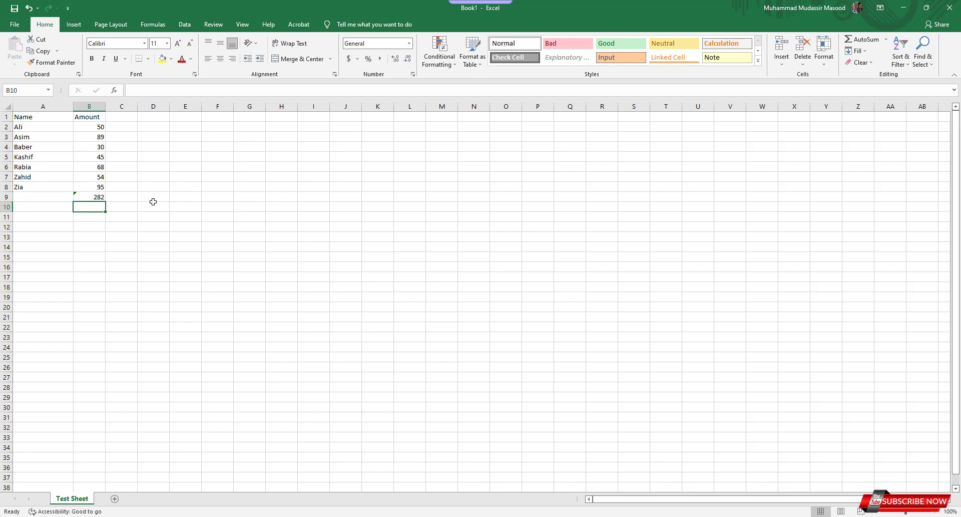
click(95, 197)
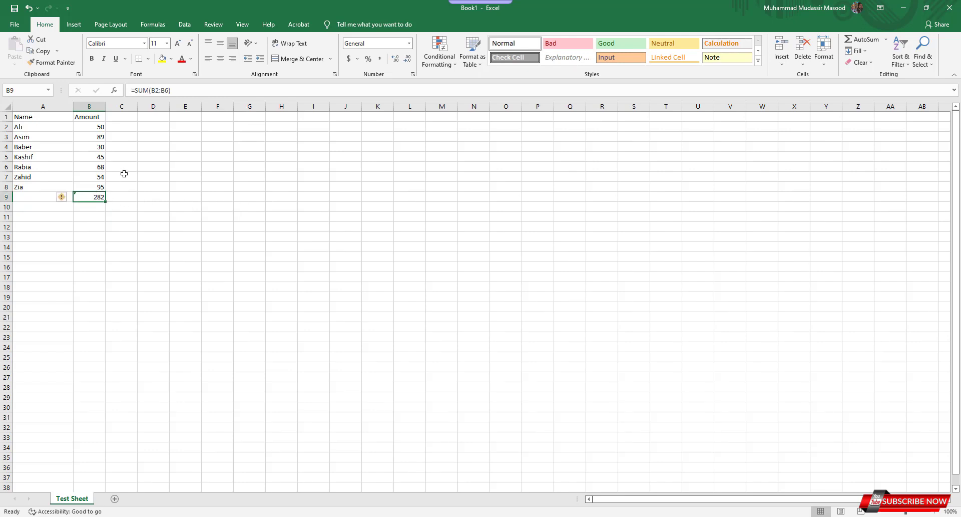
click(173, 91)
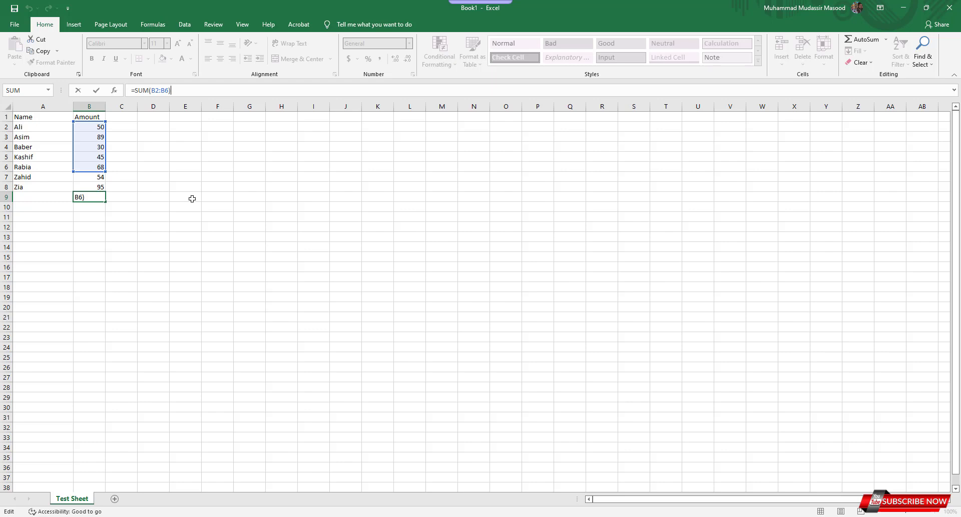
click(168, 90)
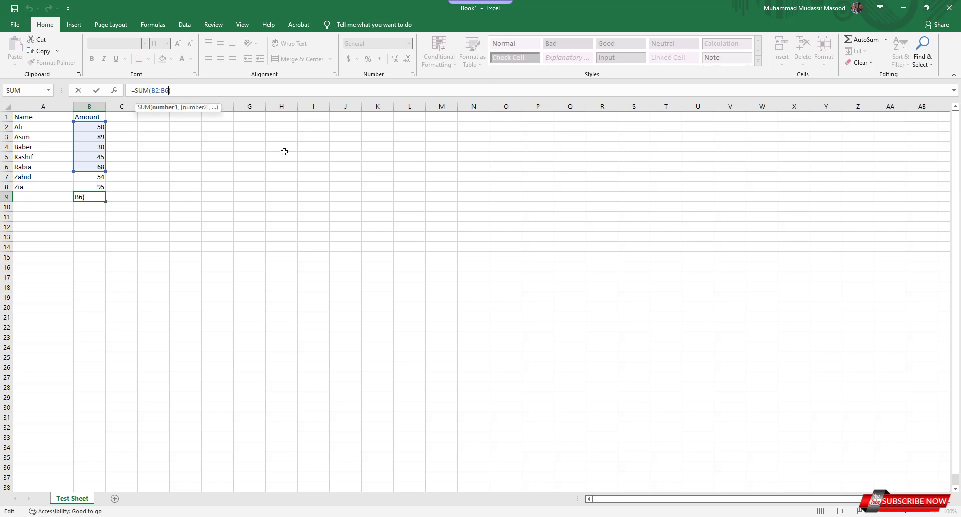
key(BackSpace)
text(8)
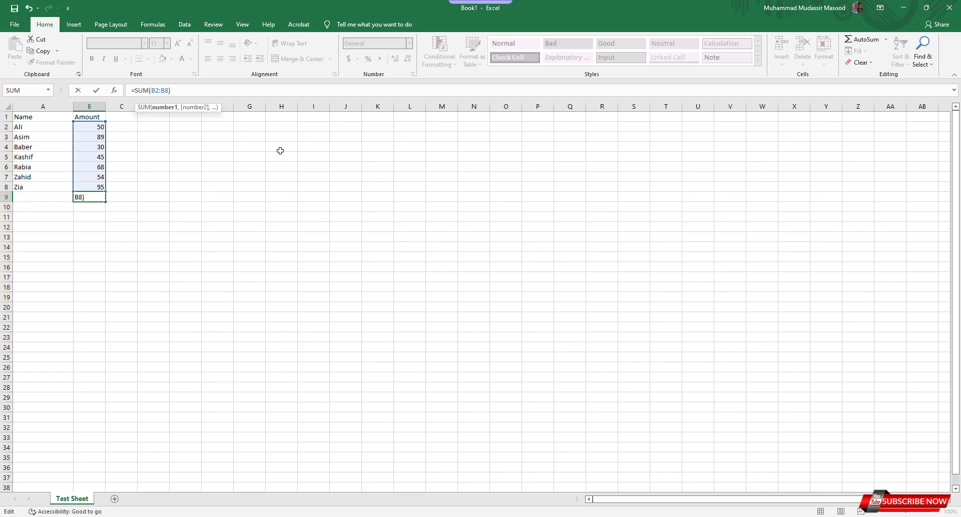
key(Return)
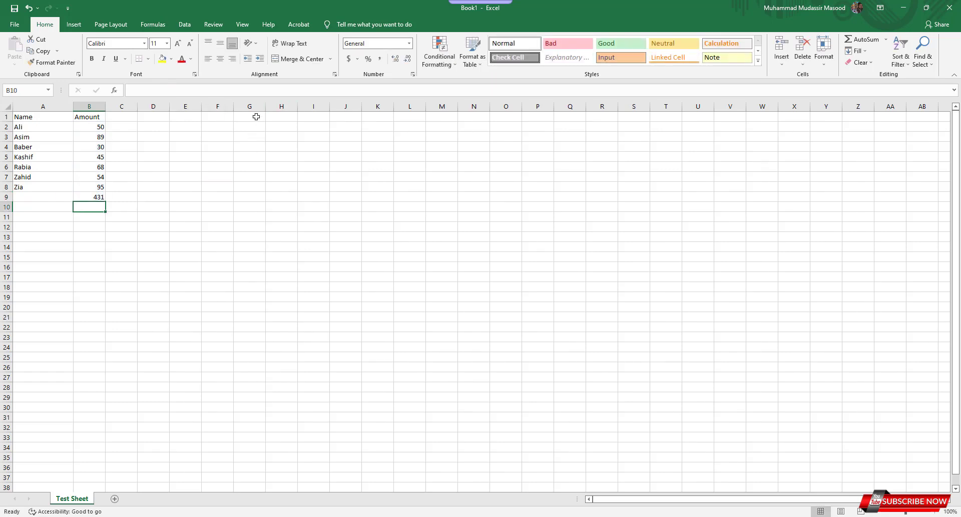
- Make the 431 total in B9 bold
key(Up)
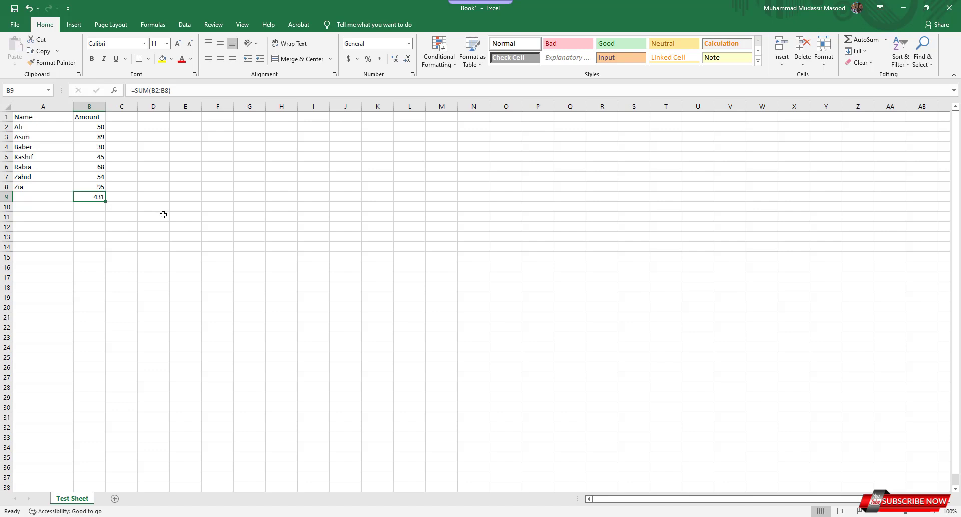
click(149, 234)
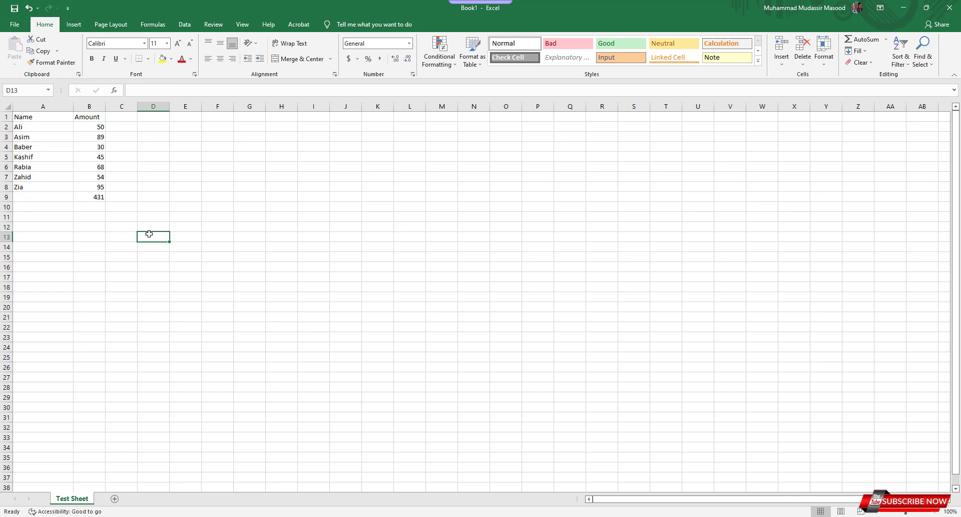
click(97, 196)
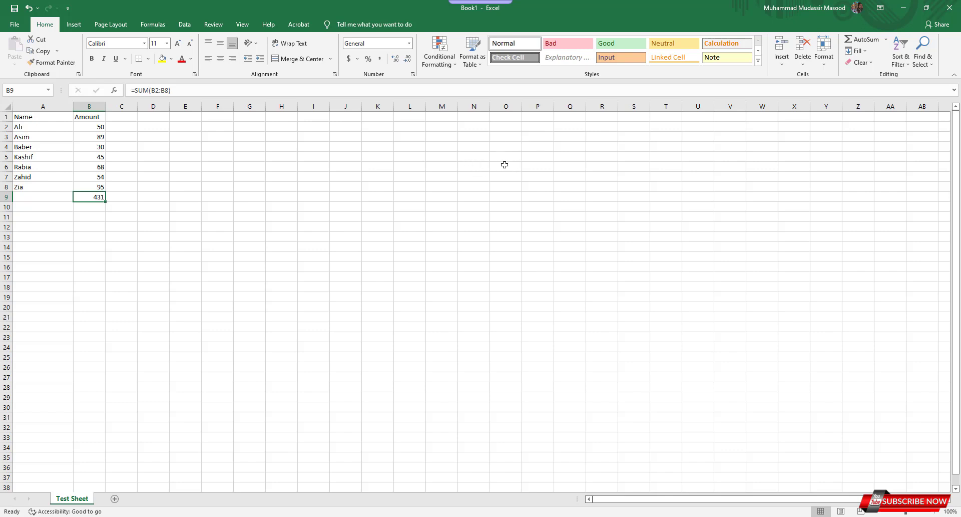
click(93, 59)
click(93, 59)
click(91, 59)
click(125, 196)
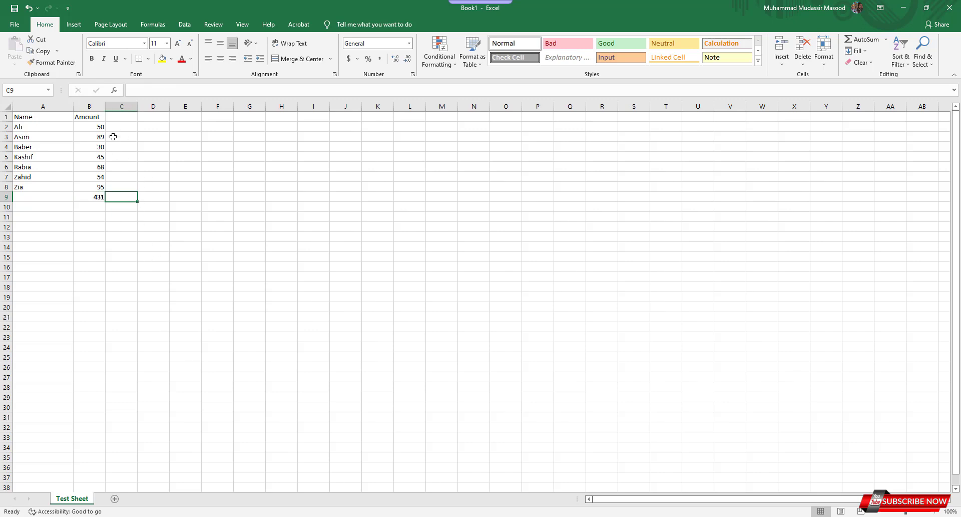
drag(99, 128, 101, 187)
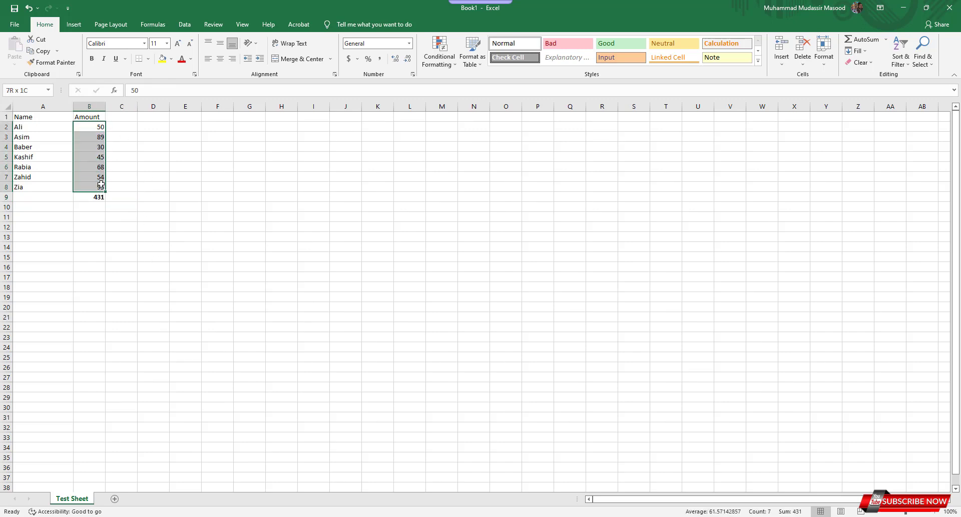
click(101, 197)
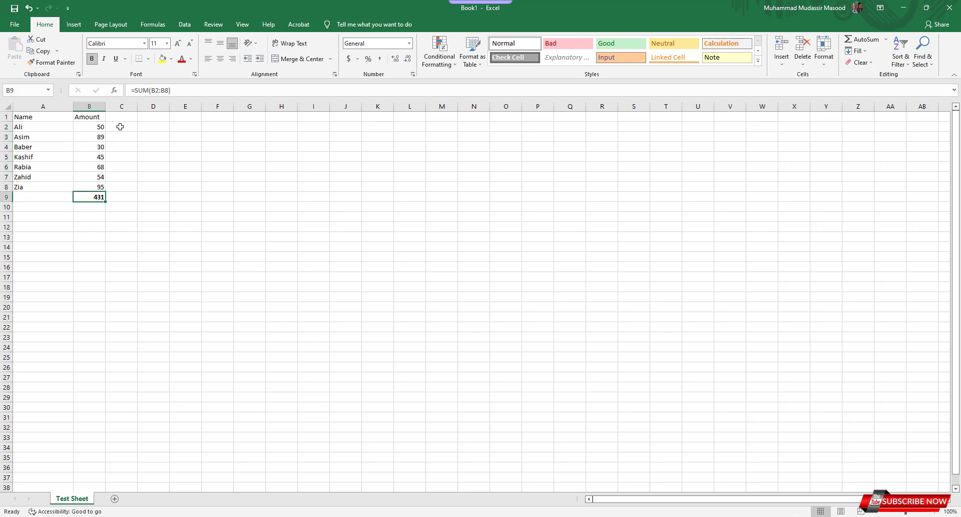
- Set B9 to 14-point Calibri, trying italic and underline then removing them
click(167, 44)
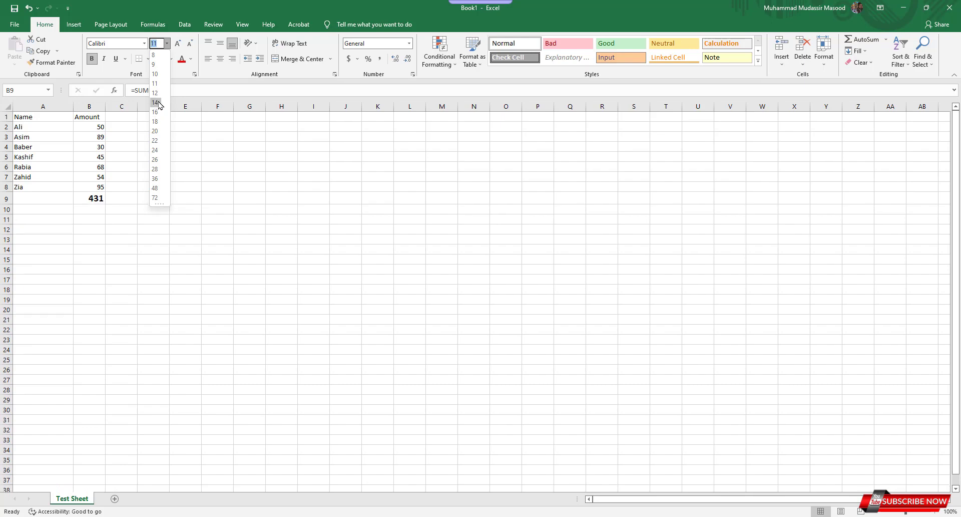
click(155, 103)
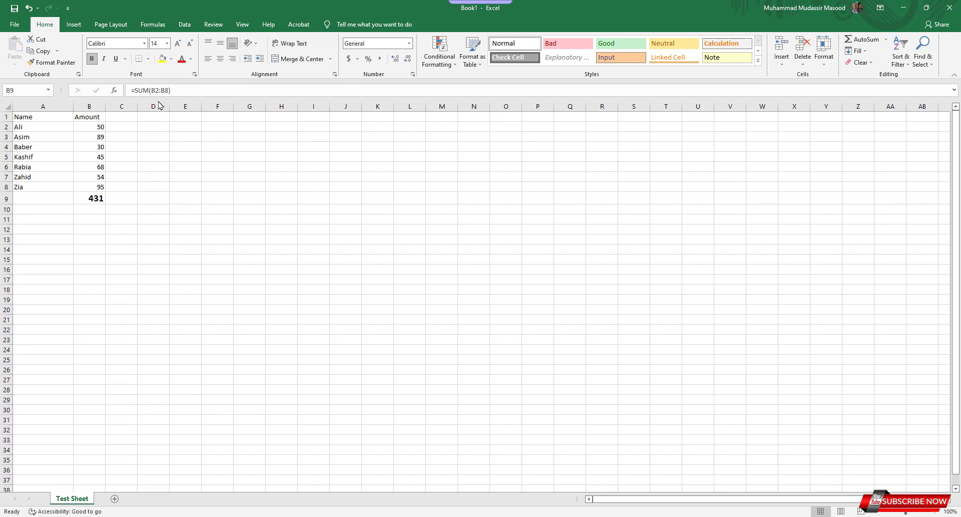
click(144, 43)
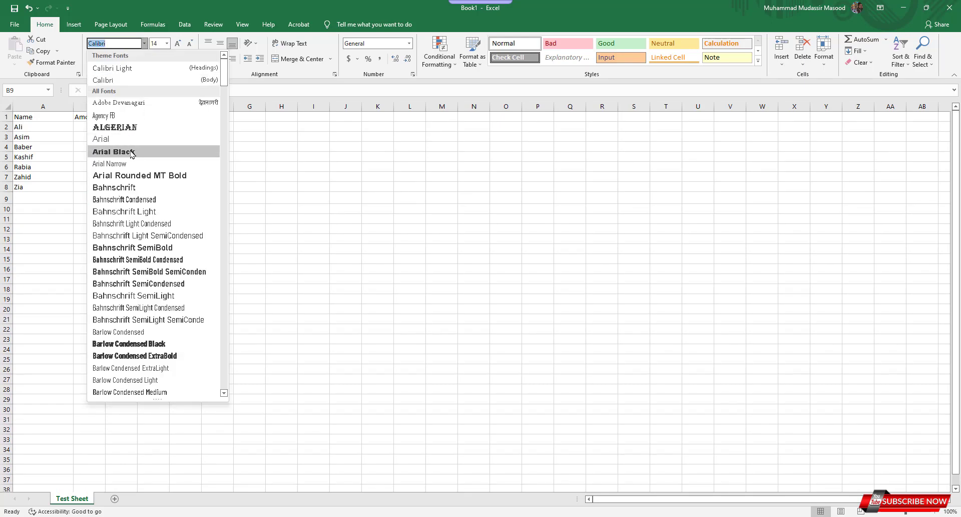
click(336, 216)
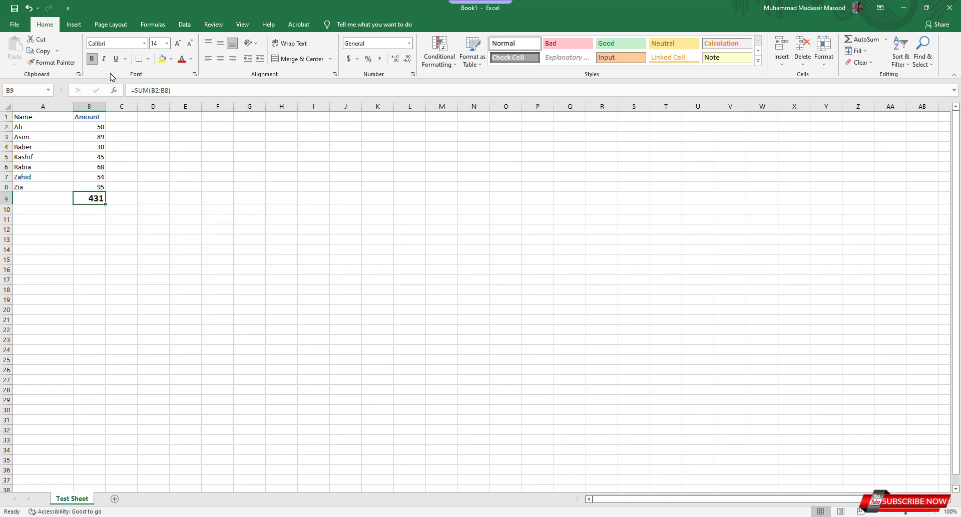
click(103, 60)
click(104, 60)
click(116, 59)
click(115, 59)
click(118, 196)
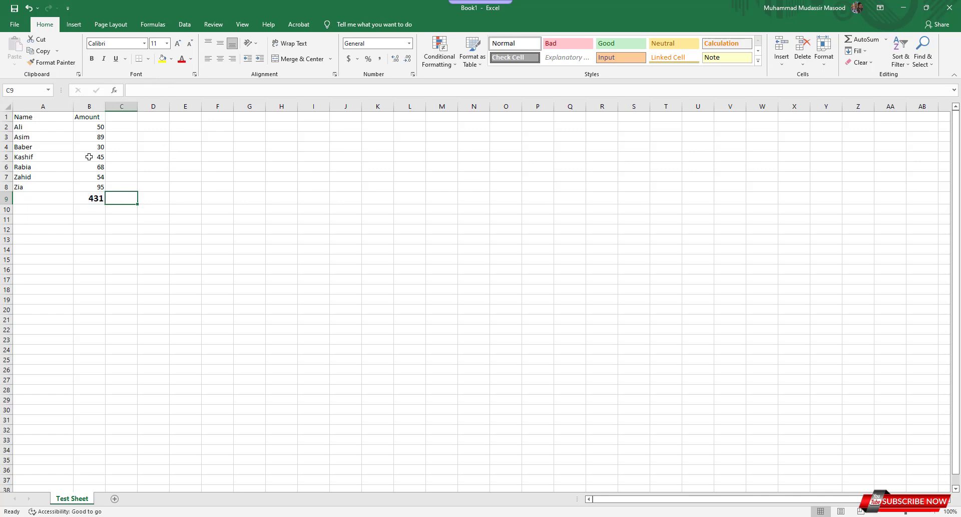
drag(96, 126, 97, 199)
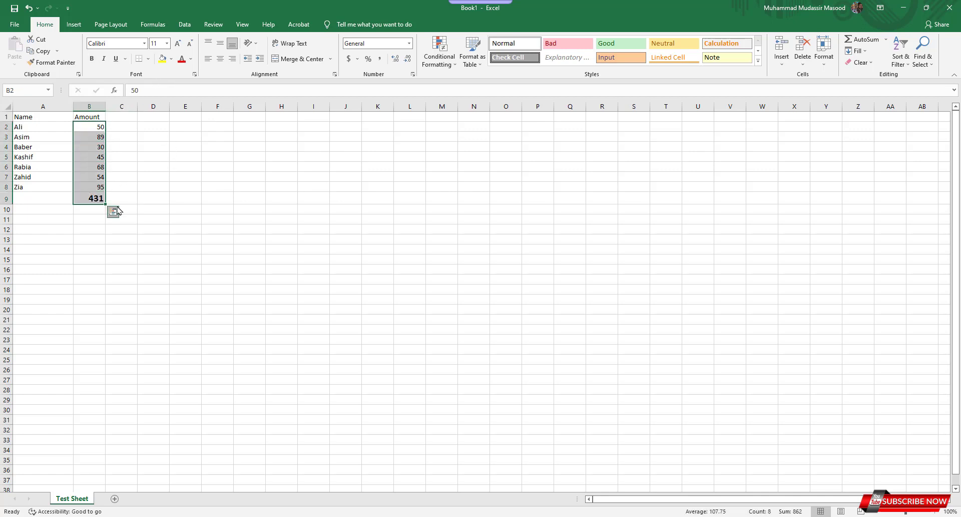
- Give the B9 total an orange fill
click(115, 208)
click(116, 200)
click(100, 199)
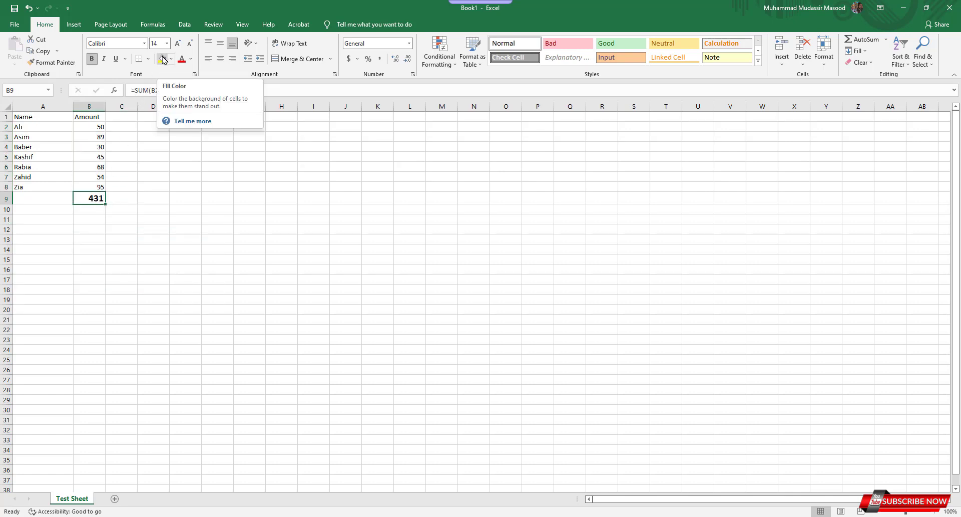
click(171, 59)
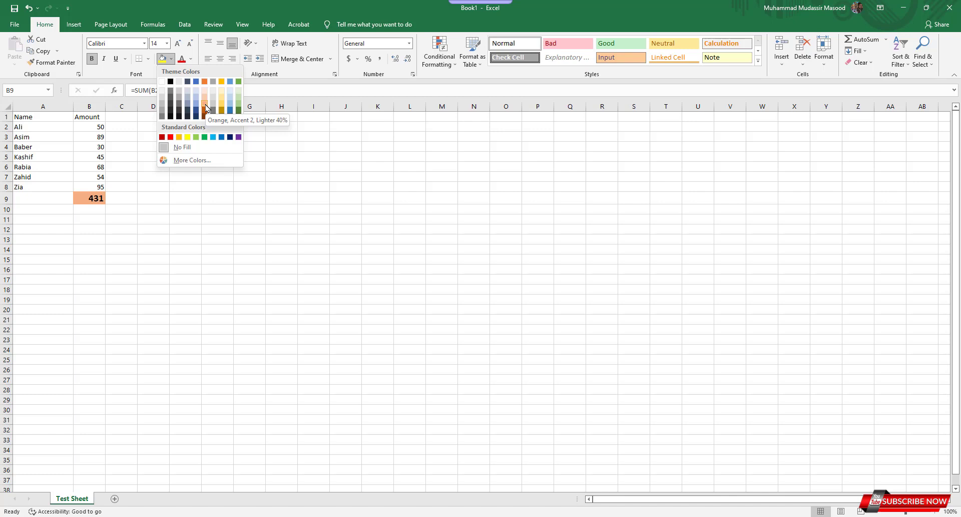
click(207, 108)
click(141, 220)
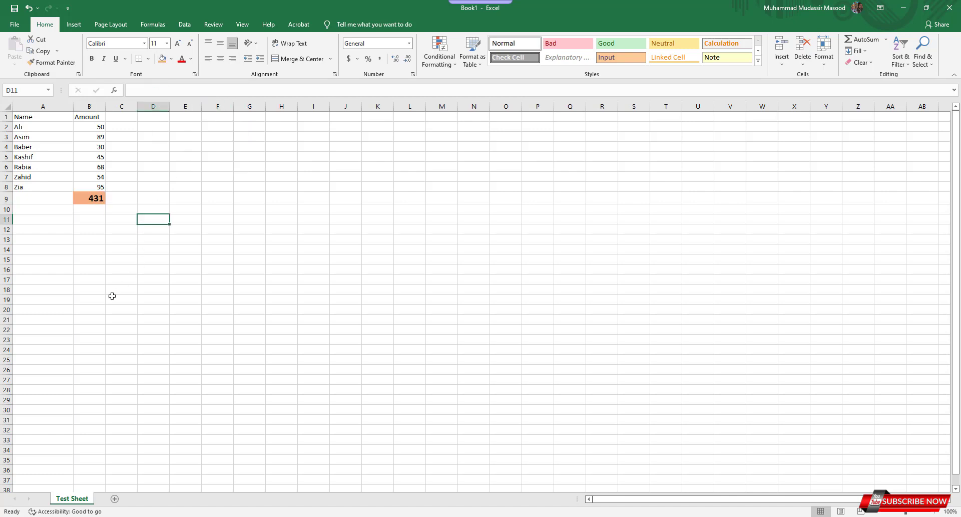
- Set B9 back to No Fill and bring up the font colour choices
click(101, 203)
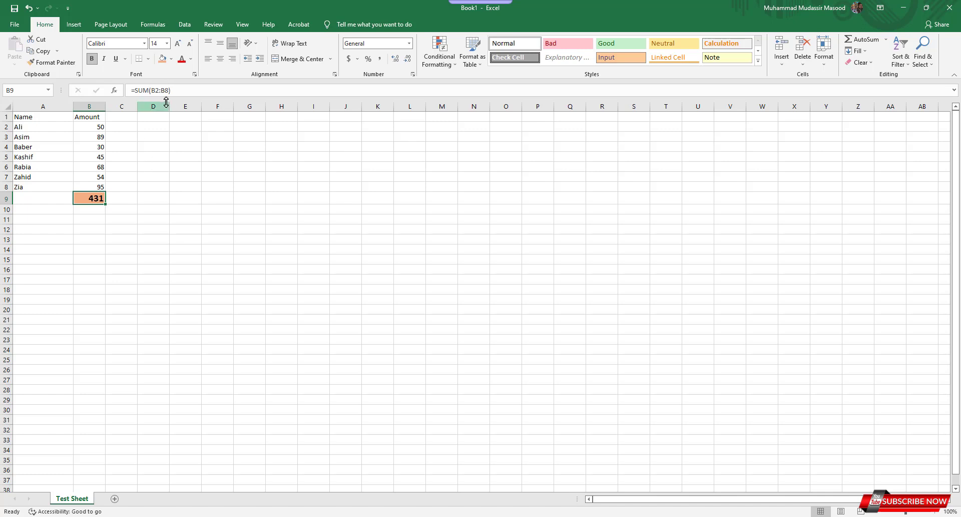
click(172, 59)
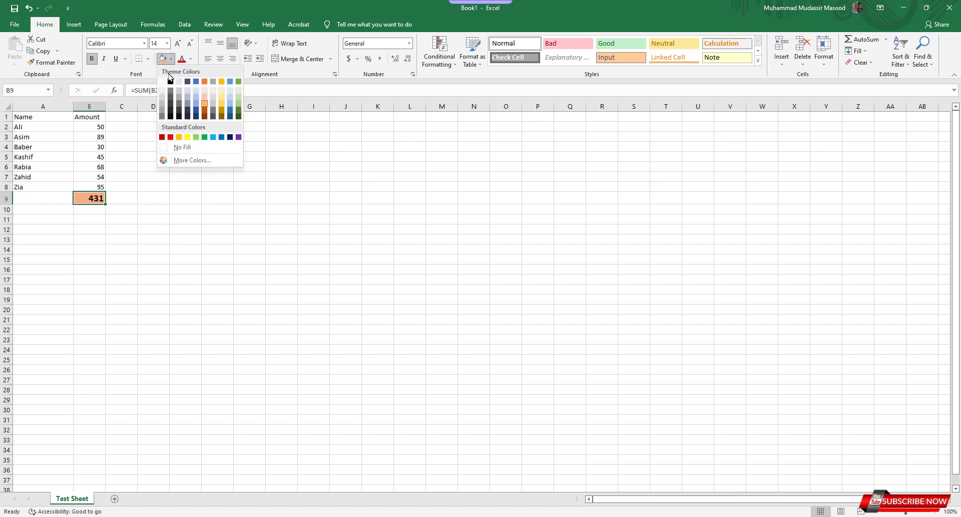
click(182, 147)
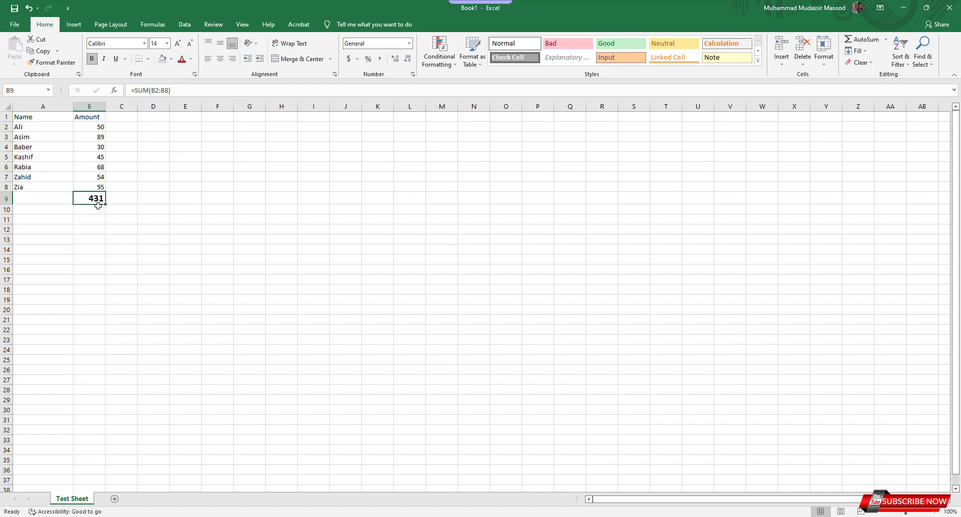
click(192, 59)
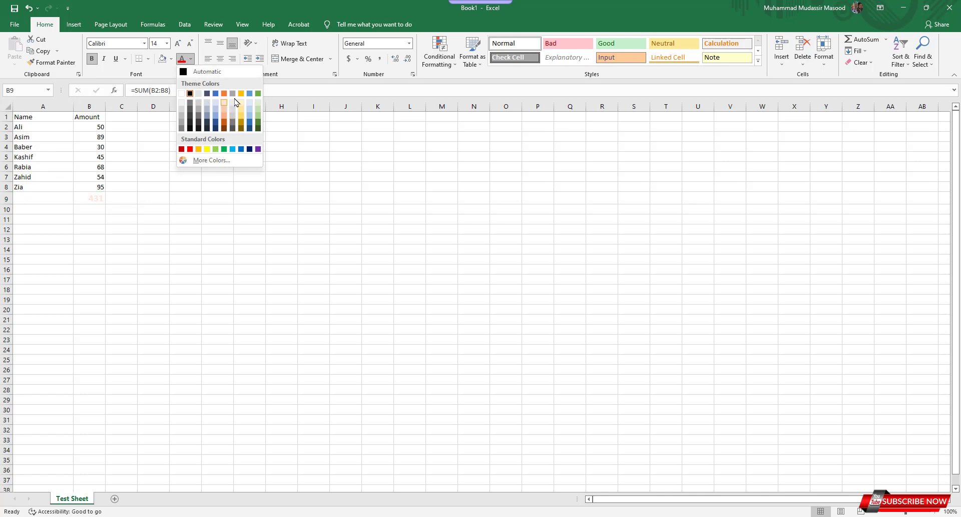
- Colour the 431 total green after briefly trying red and black
click(190, 149)
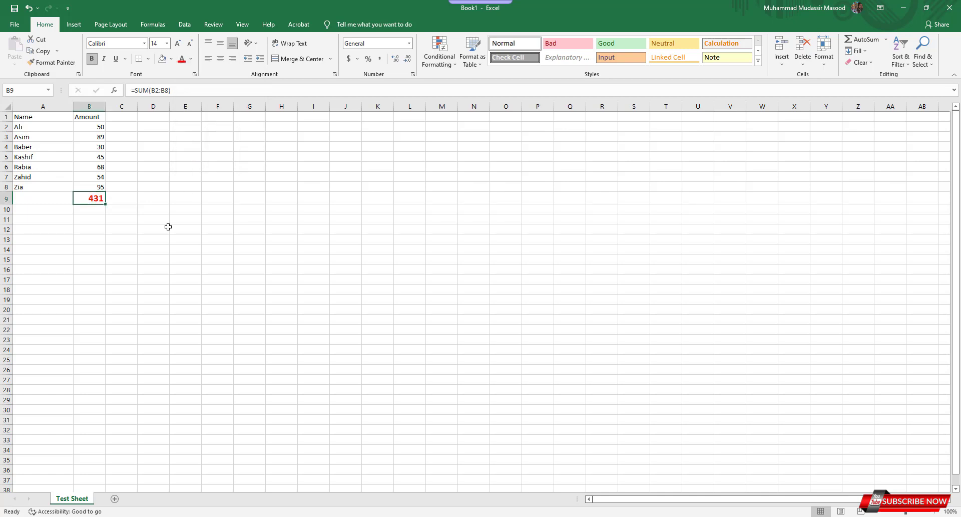
click(191, 59)
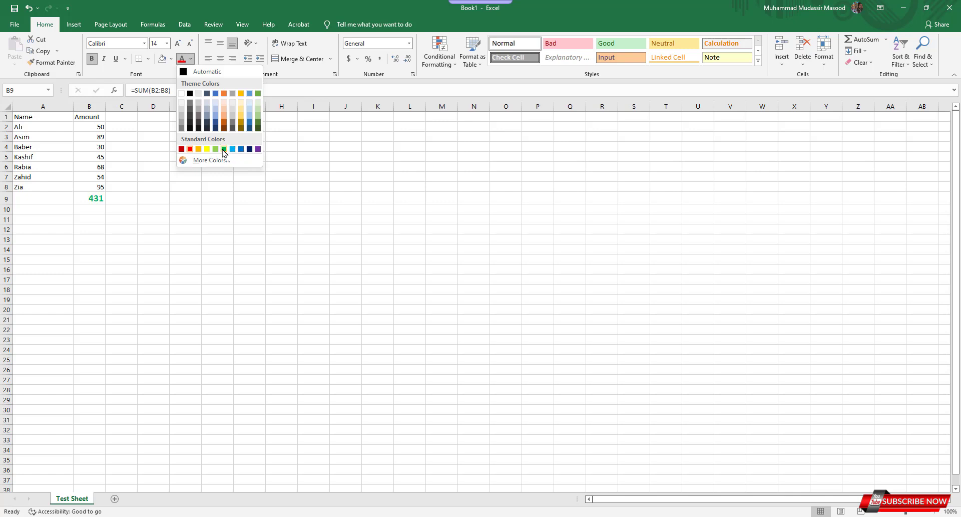
click(191, 93)
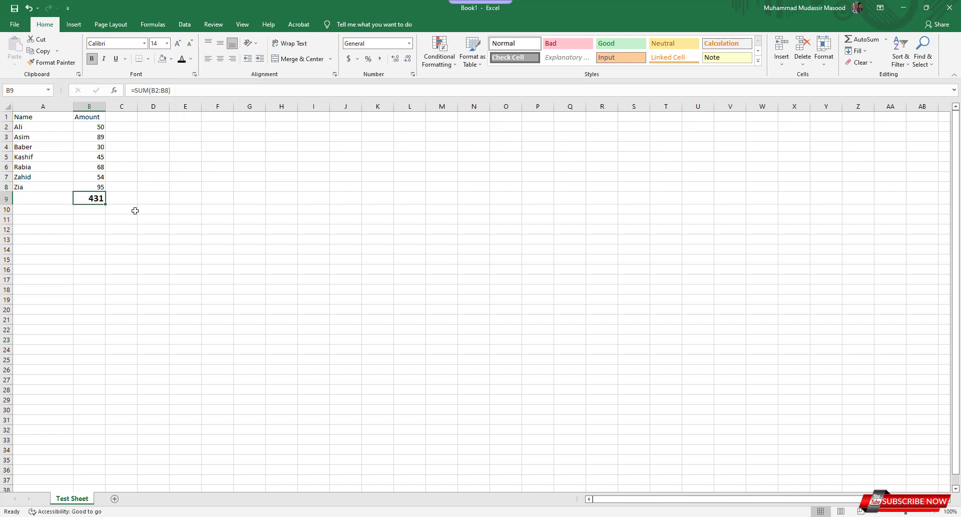
click(191, 58)
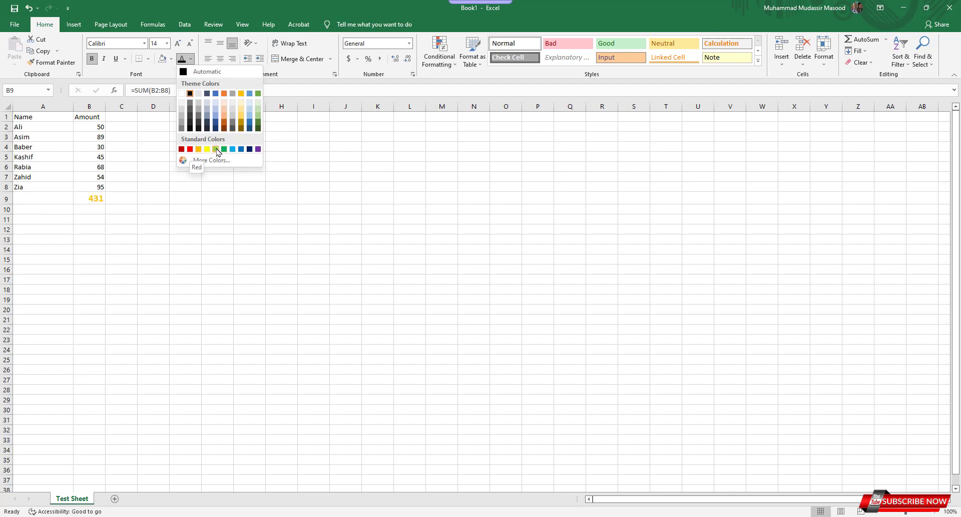
click(224, 149)
click(196, 210)
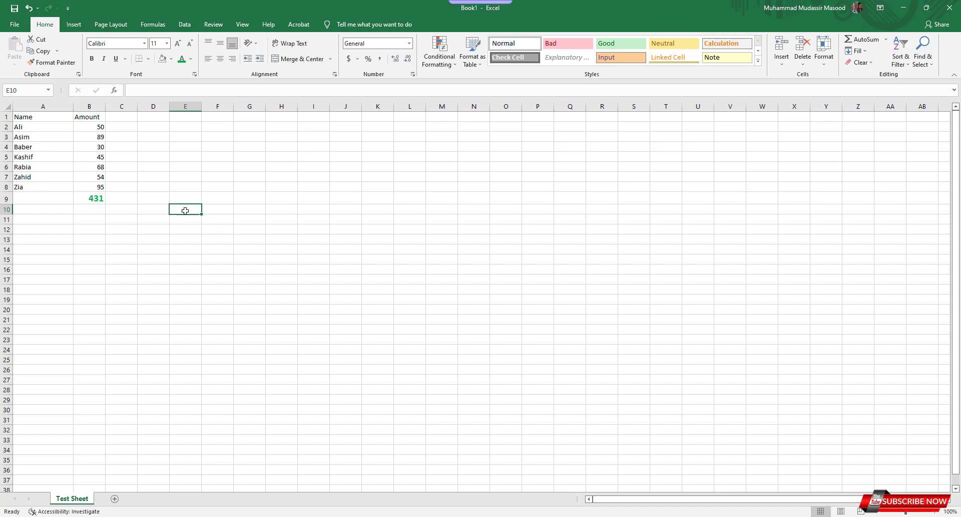
click(90, 195)
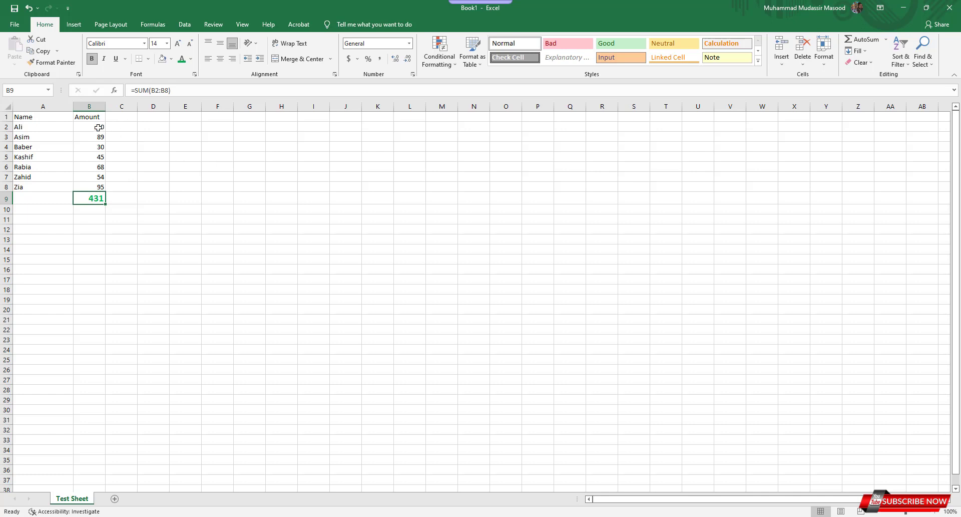
drag(97, 126, 96, 199)
click(166, 148)
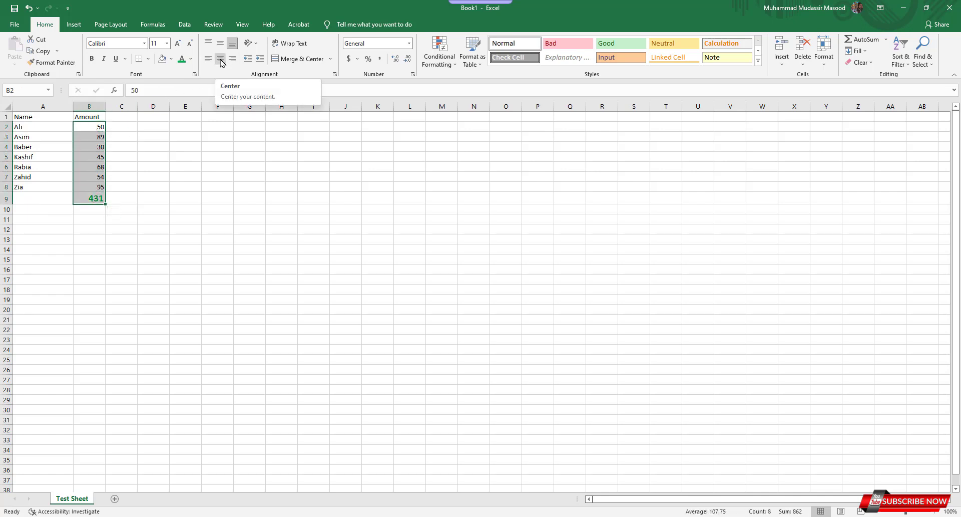
click(220, 60)
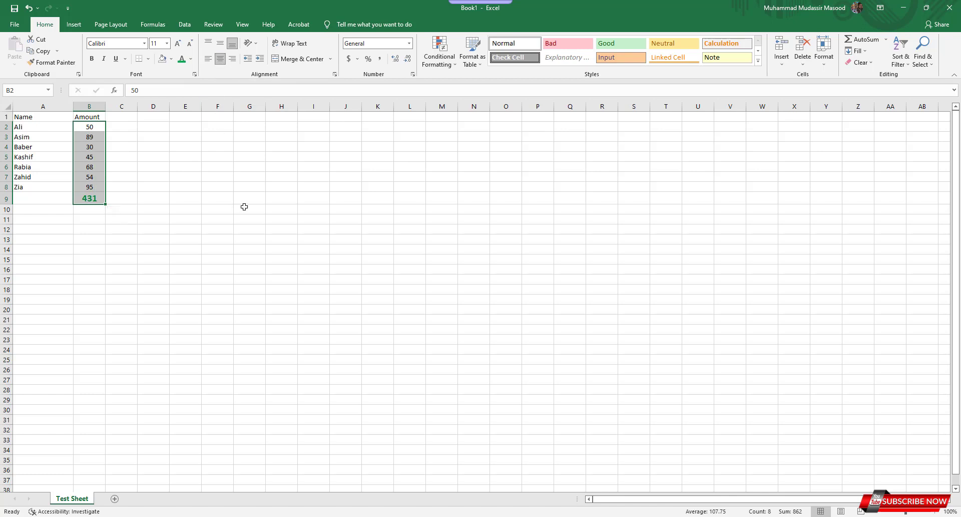
click(235, 61)
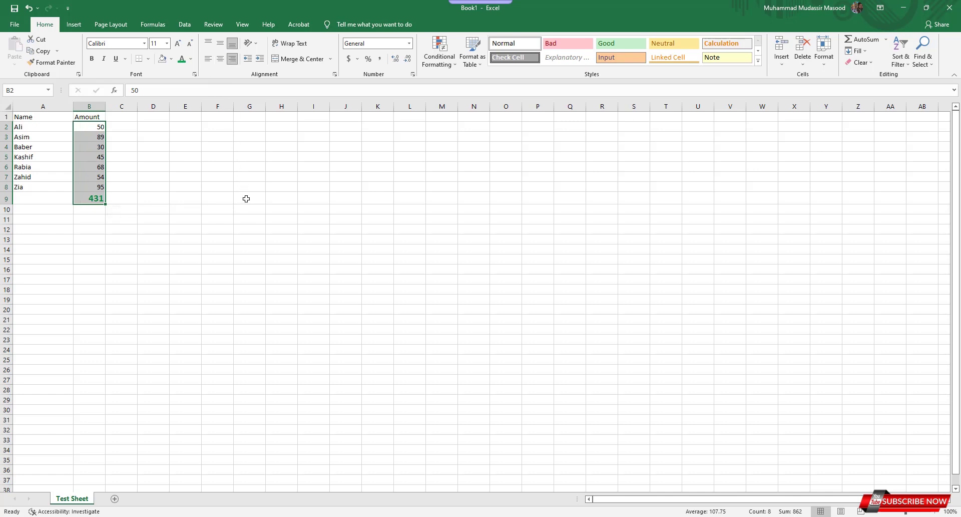
click(208, 62)
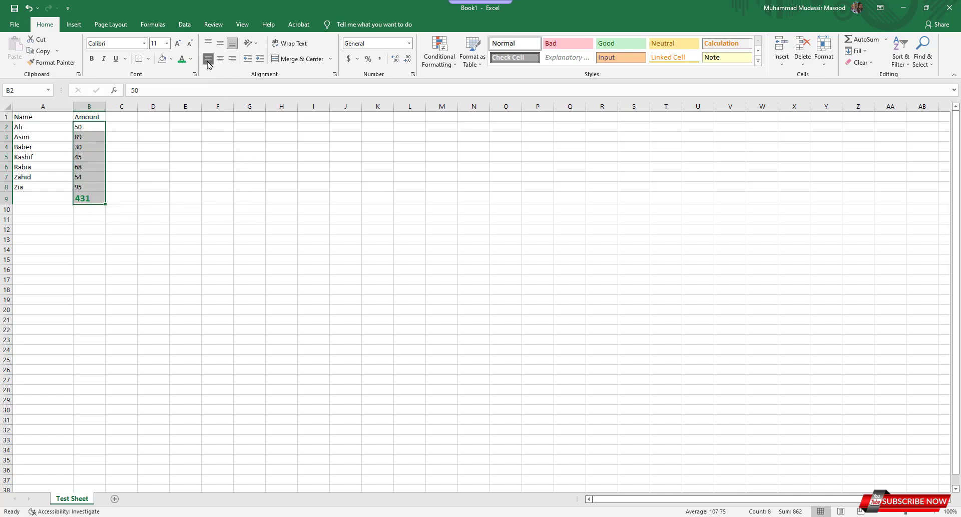
click(208, 61)
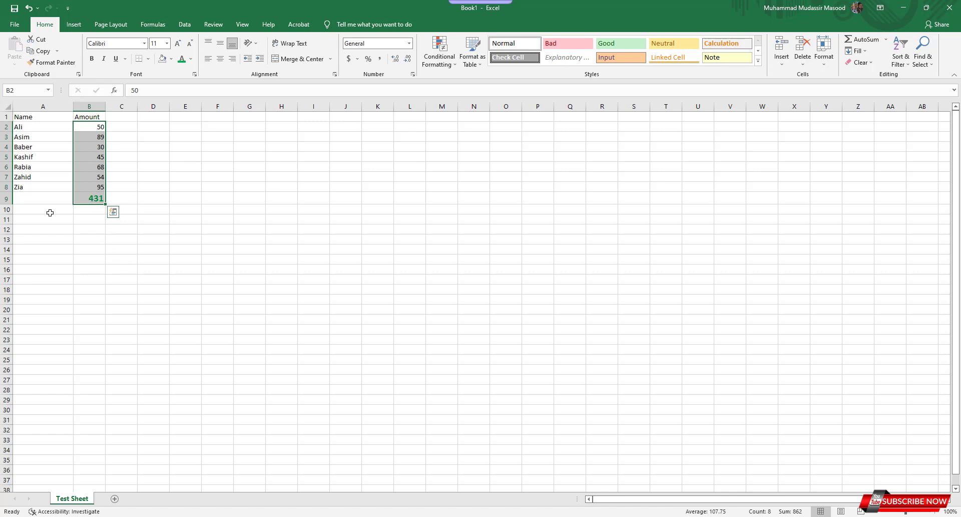
- Make row 9 much taller and widen column B
click(52, 209)
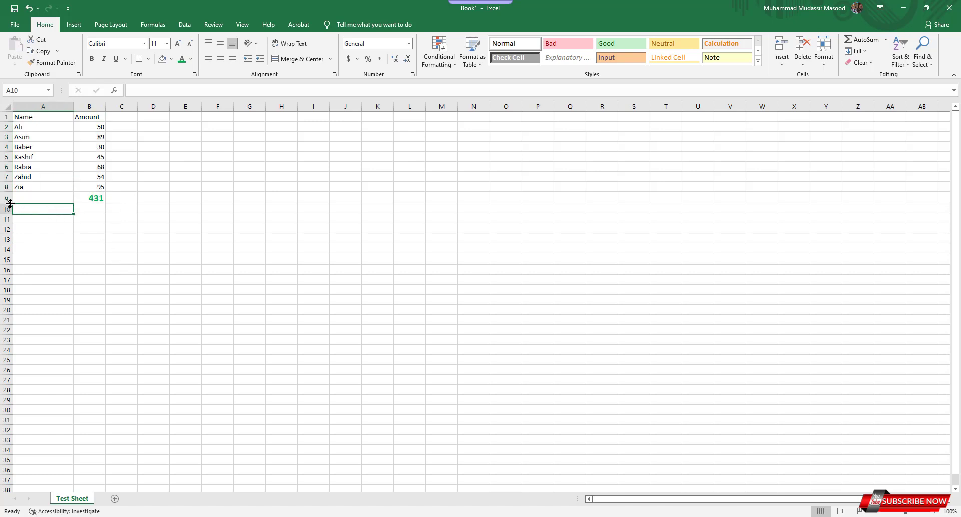
drag(10, 203, 10, 254)
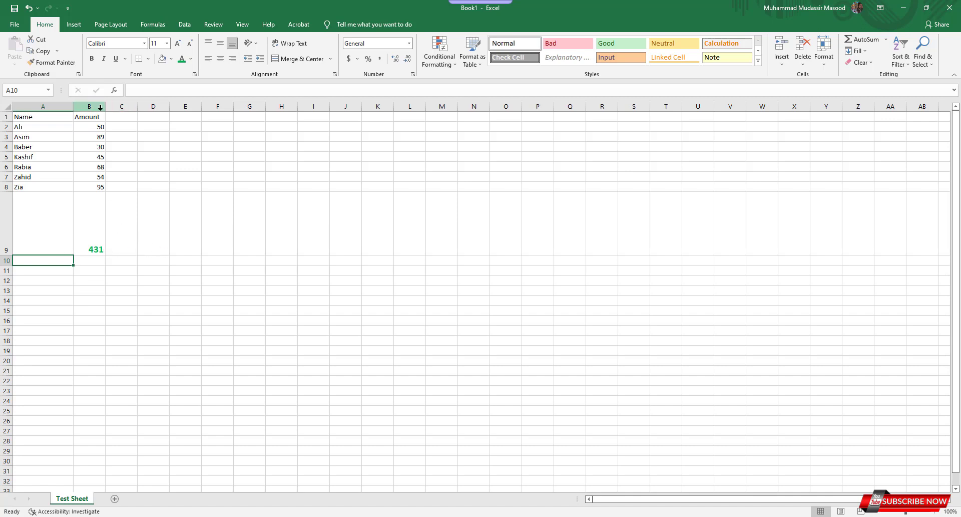
drag(105, 106, 145, 106)
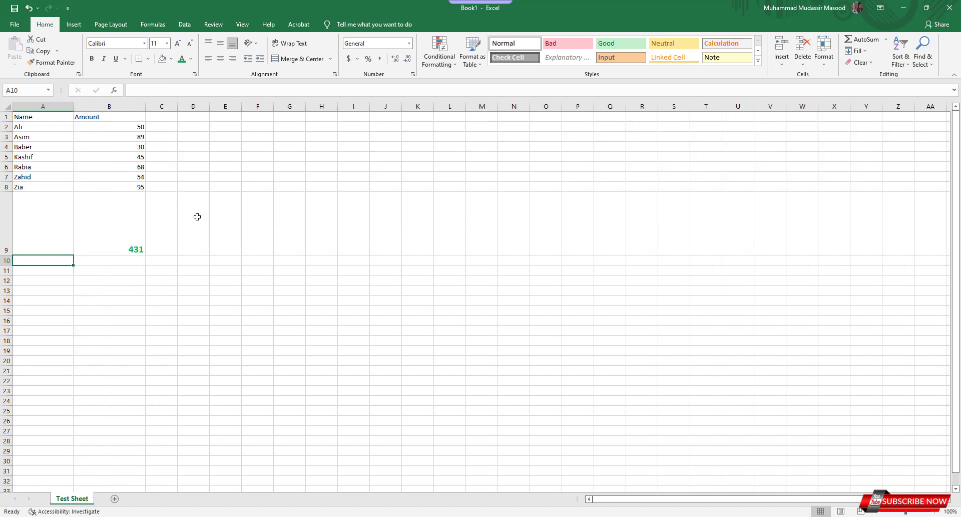
- Try B9's top, middle, bottom, left and center alignments, ending right-aligned
click(142, 248)
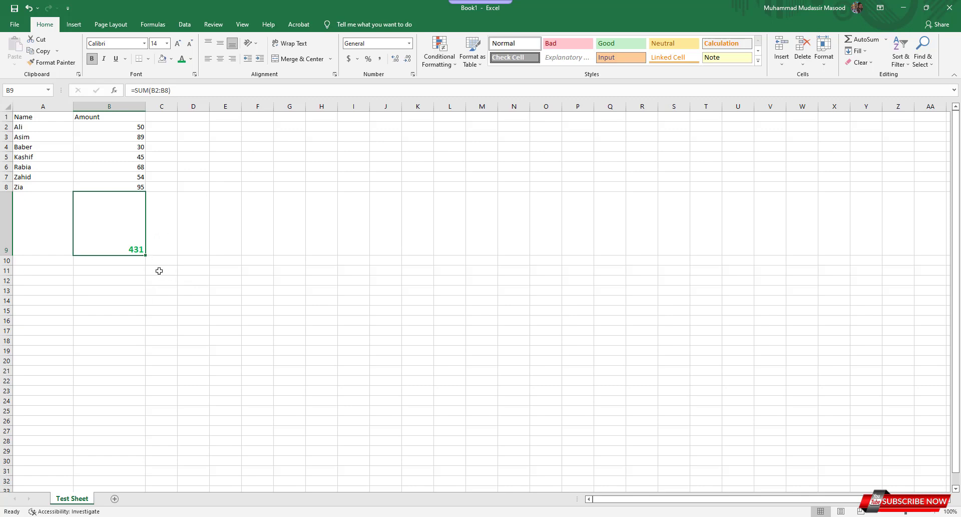
click(219, 46)
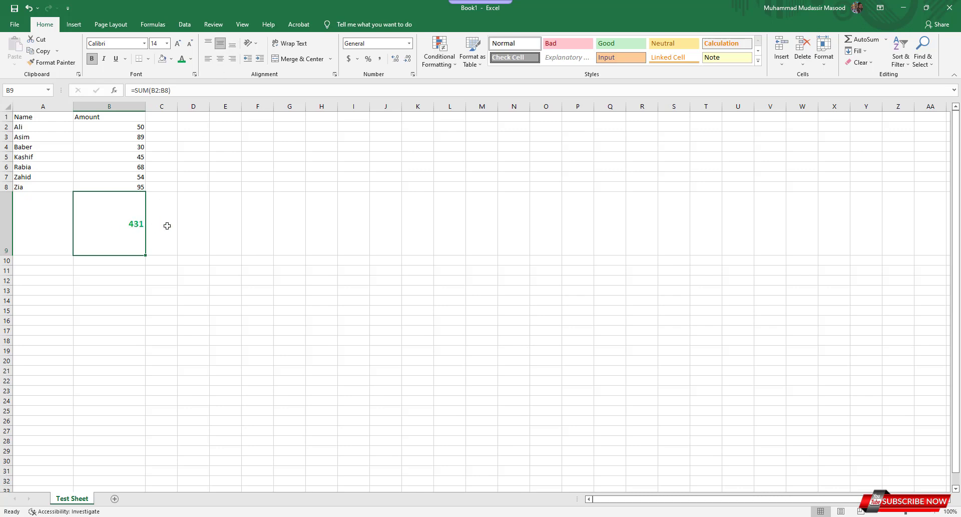
click(220, 59)
click(209, 58)
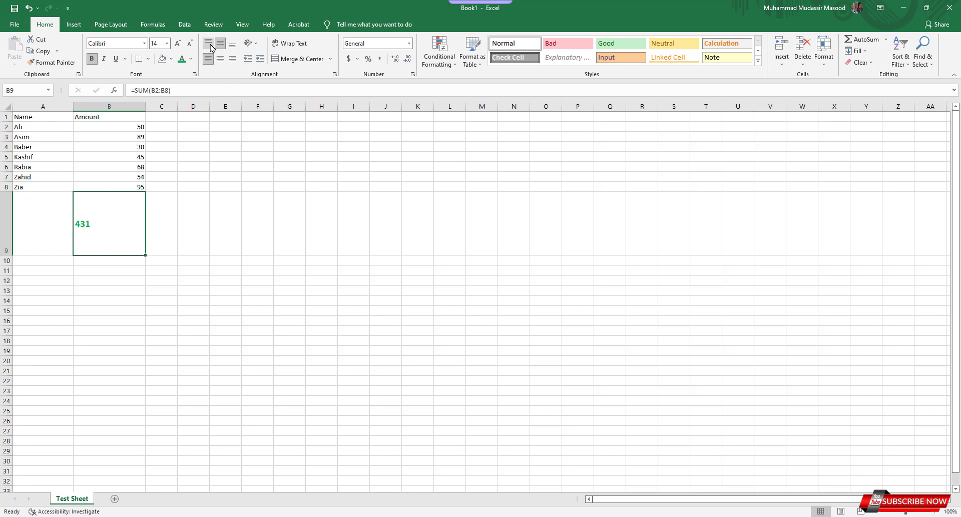
click(208, 43)
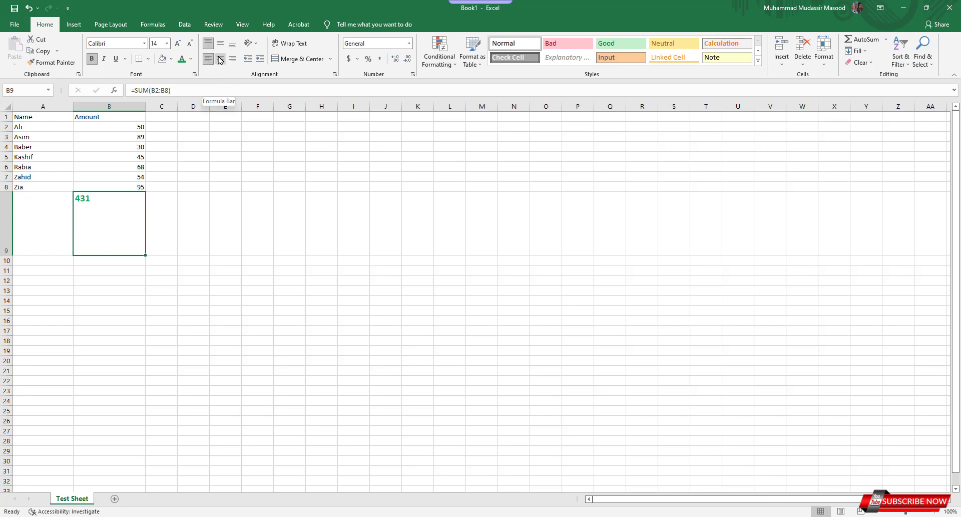
click(220, 58)
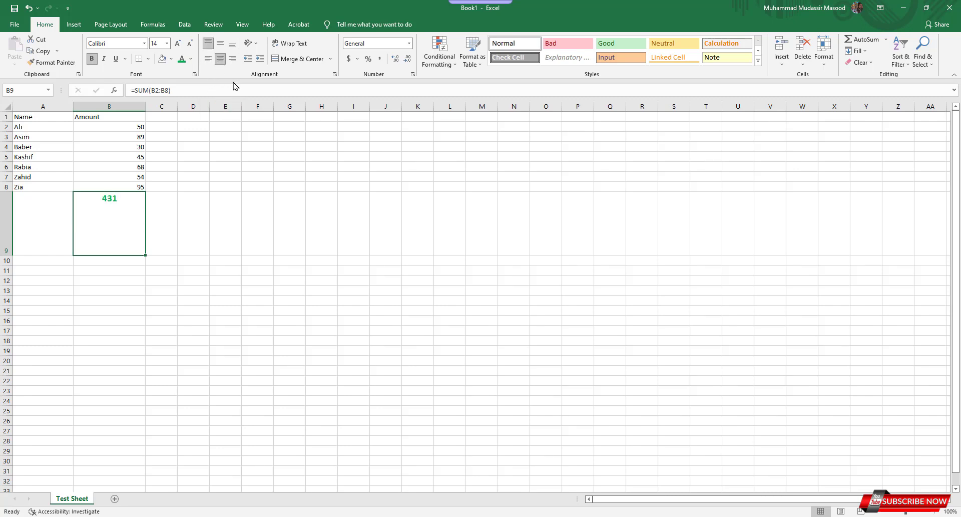
click(232, 43)
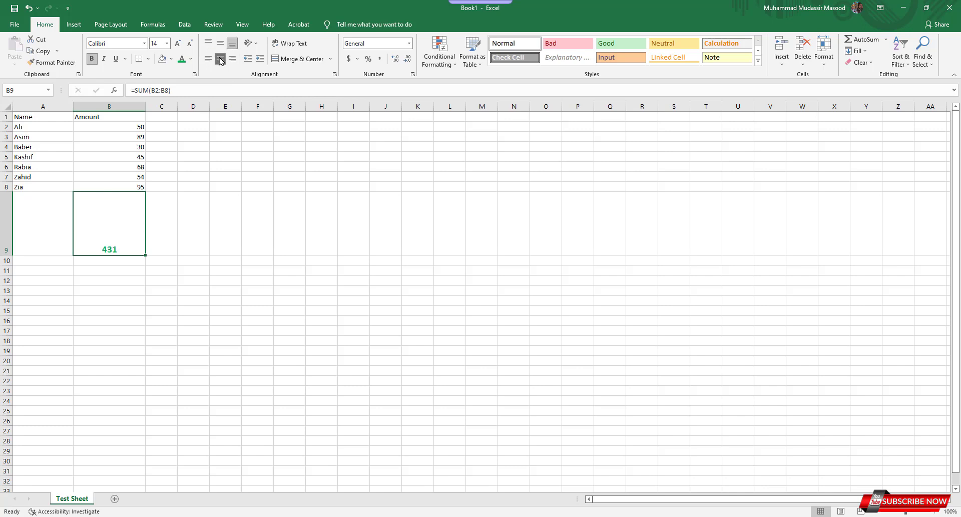
click(221, 59)
- Autofit row 9 back to its standard height
double_click(10, 255)
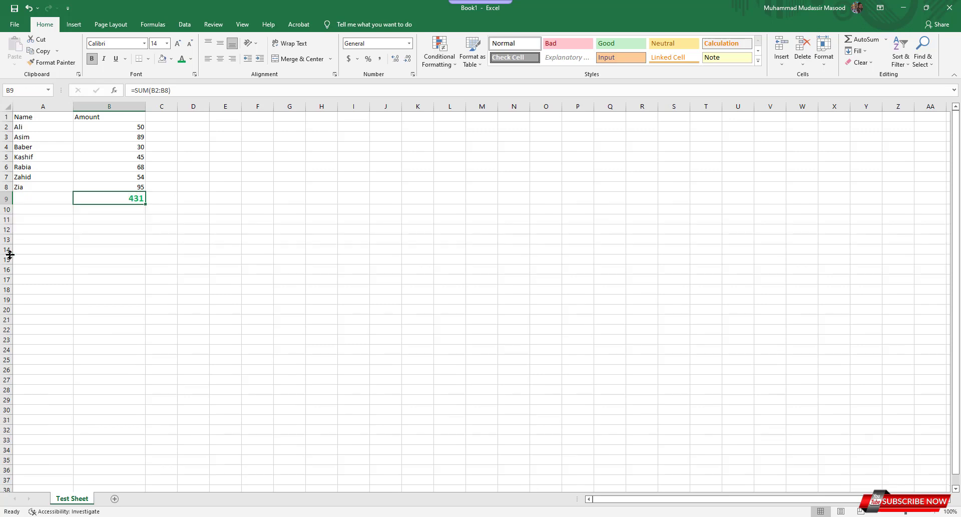
click(109, 239)
click(135, 200)
click(168, 230)
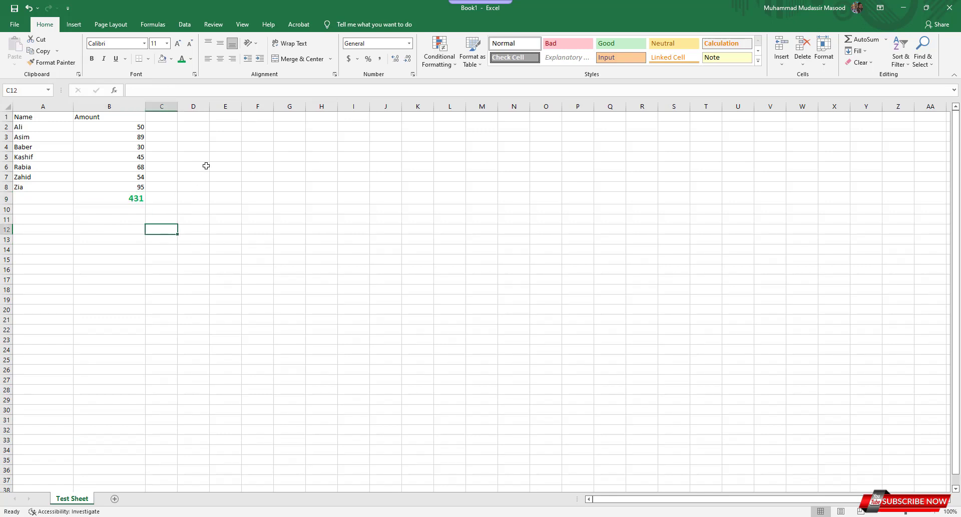
- Apply $ English (United States) accounting format to B9, showing $ 431.00
click(141, 196)
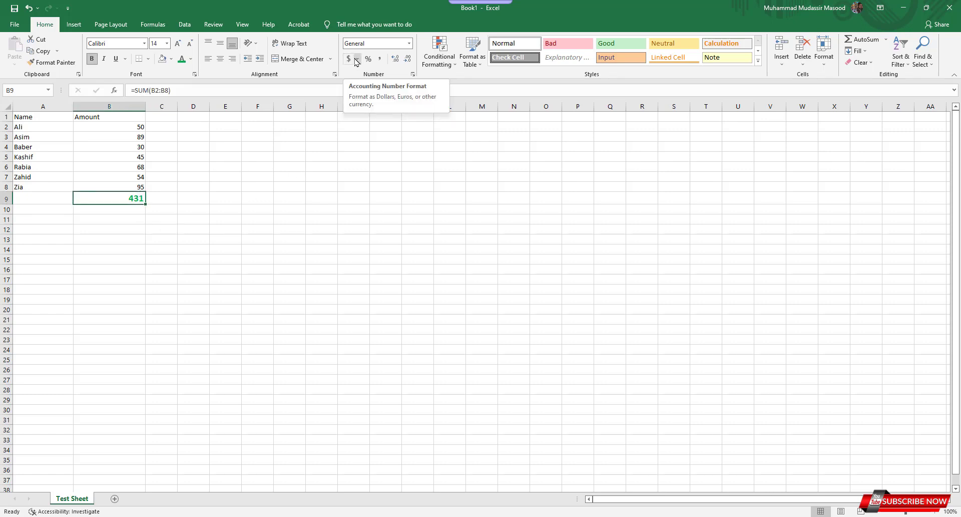
click(358, 60)
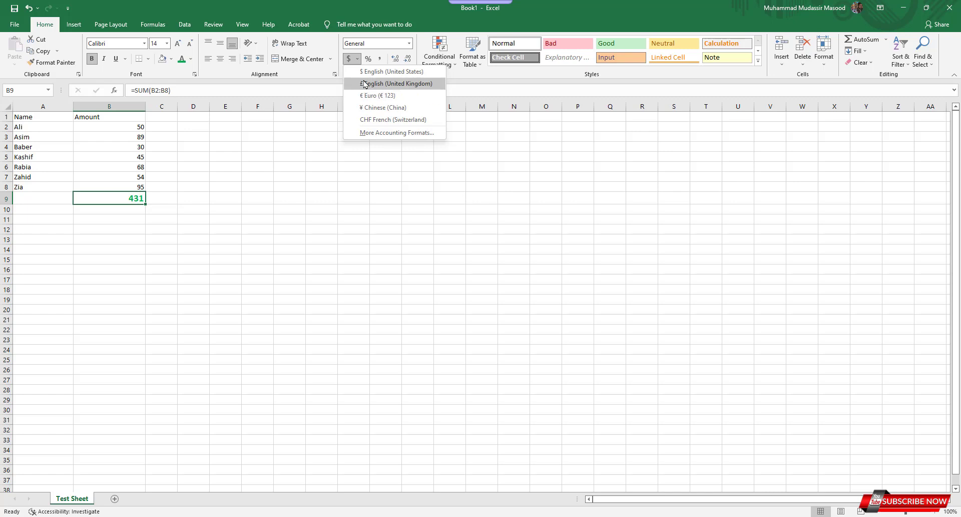
click(350, 60)
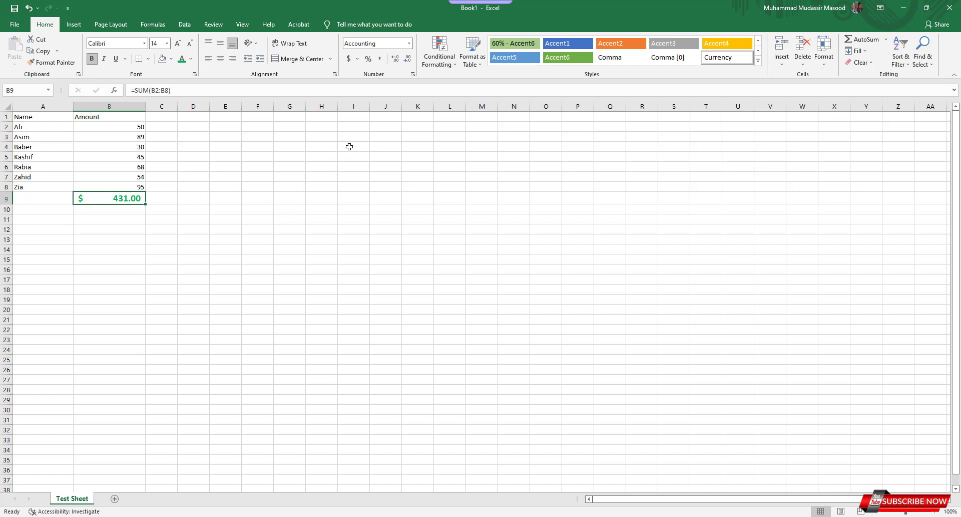
- Adjust B9's decimal places up and down until it displays $ 431 with none
click(396, 58)
click(398, 61)
click(395, 60)
click(408, 59)
click(408, 59)
click(408, 59)
click(408, 59)
click(408, 59)
click(396, 59)
click(396, 59)
click(406, 59)
click(407, 60)
click(300, 498)
click(100, 107)
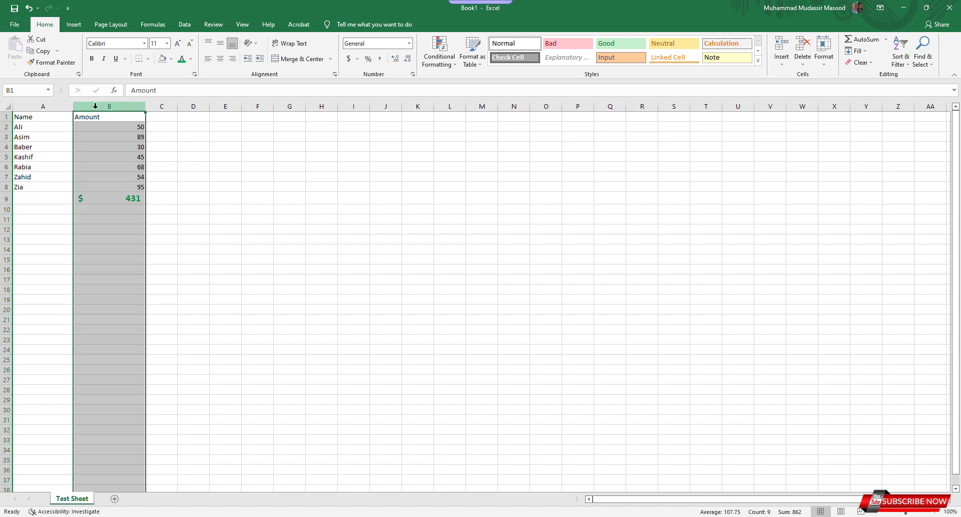
- Insert a blank column before Amount with cleared formatting, then undo it
click(225, 198)
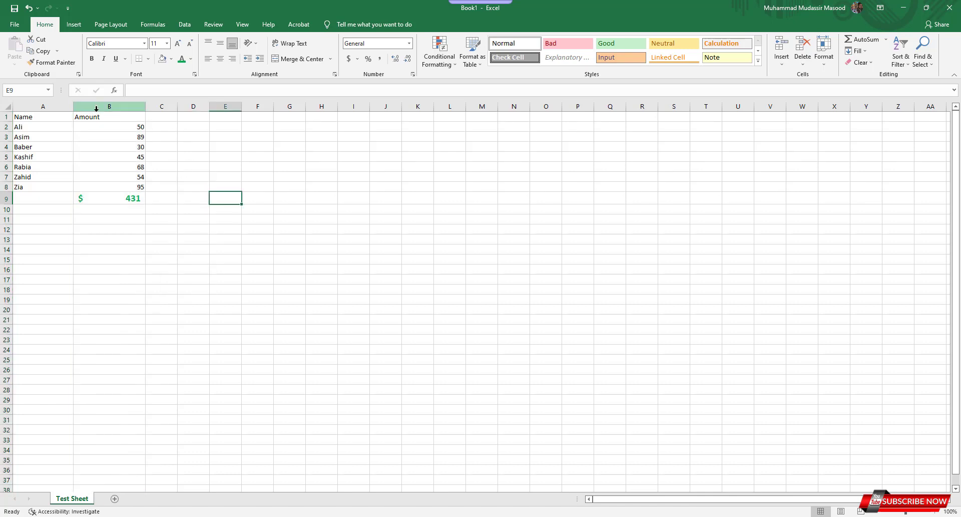
click(96, 108)
right_click(96, 108)
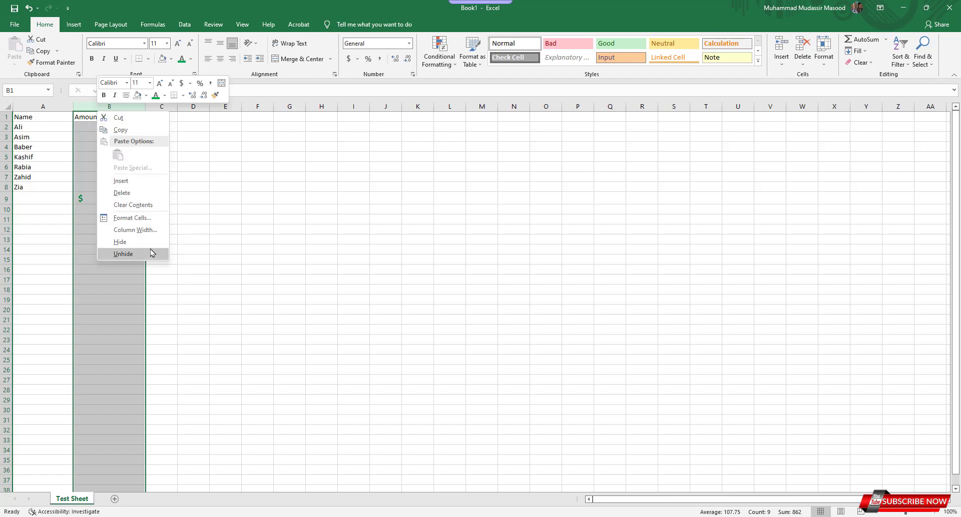
click(120, 181)
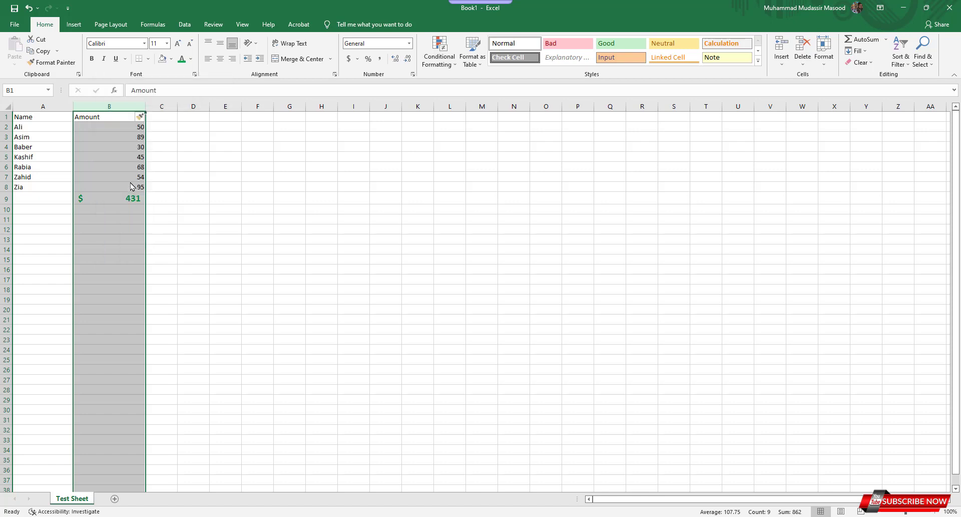
click(186, 239)
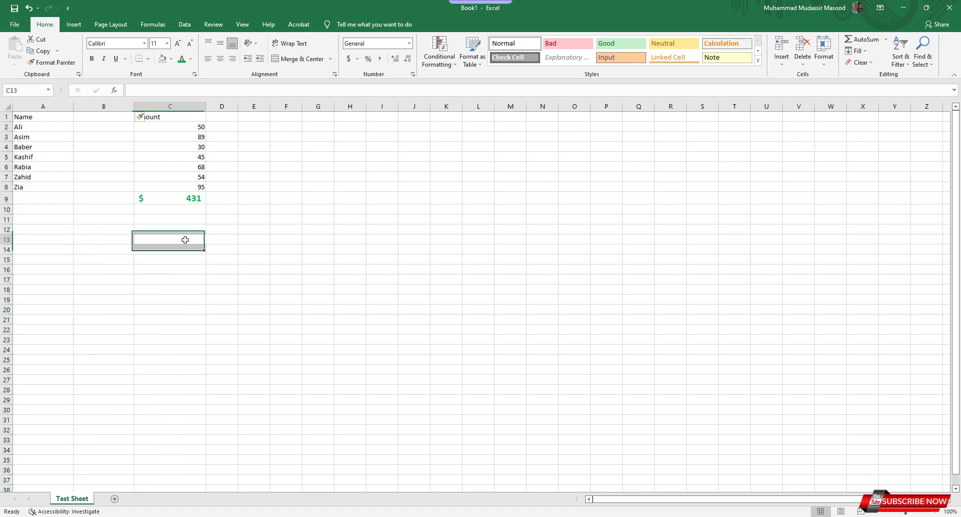
click(96, 117)
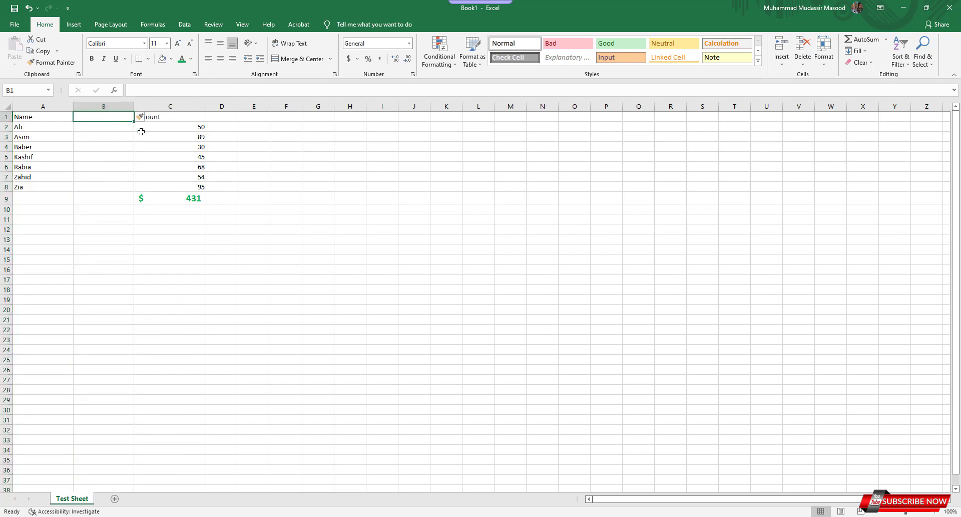
click(143, 247)
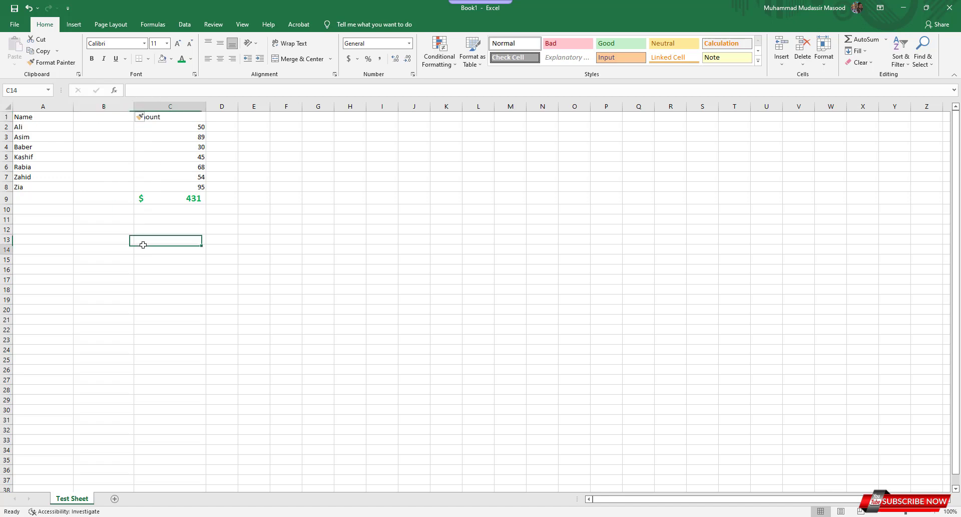
click(217, 115)
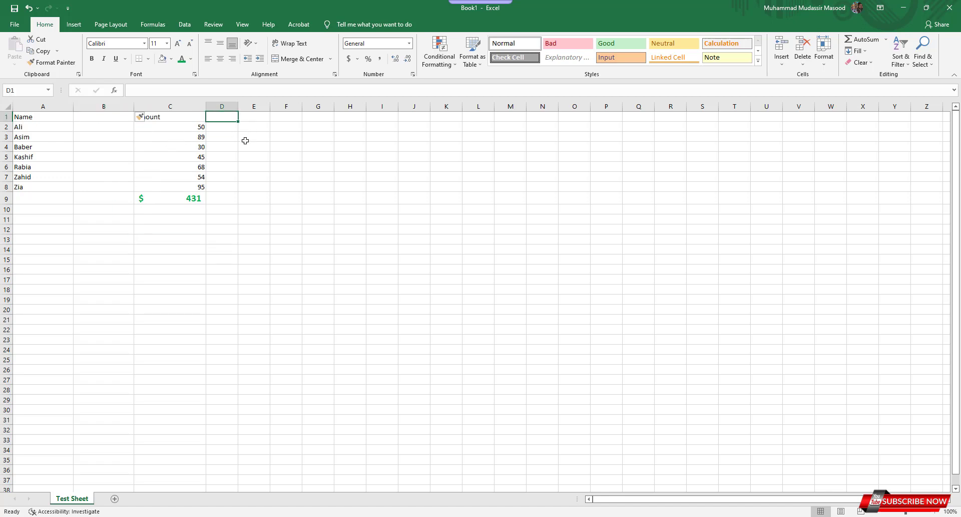
click(147, 117)
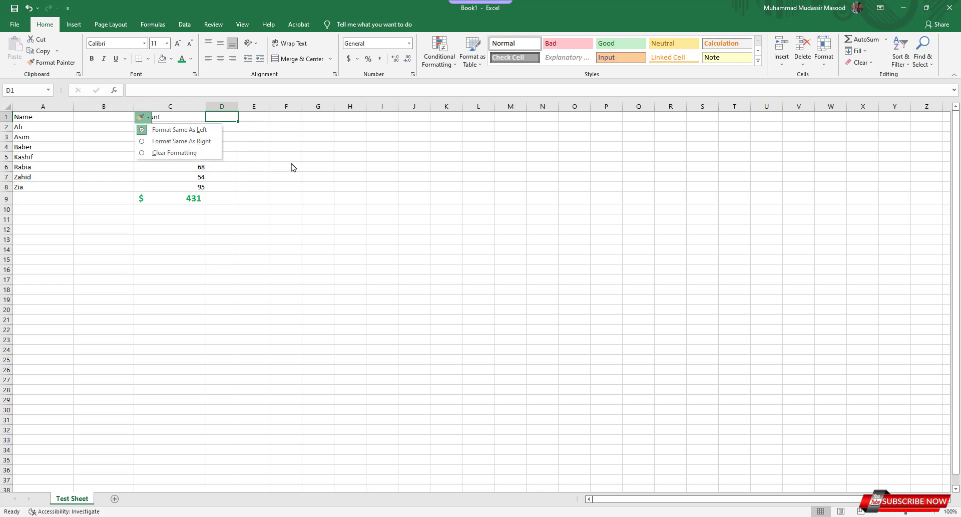
click(174, 152)
click(312, 168)
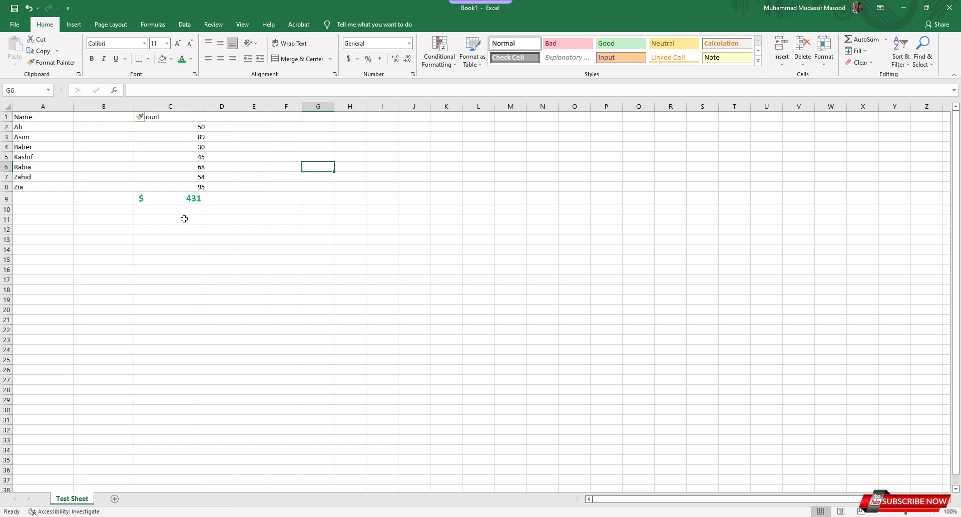
key(ctrl+z)
key(ctrl+z)
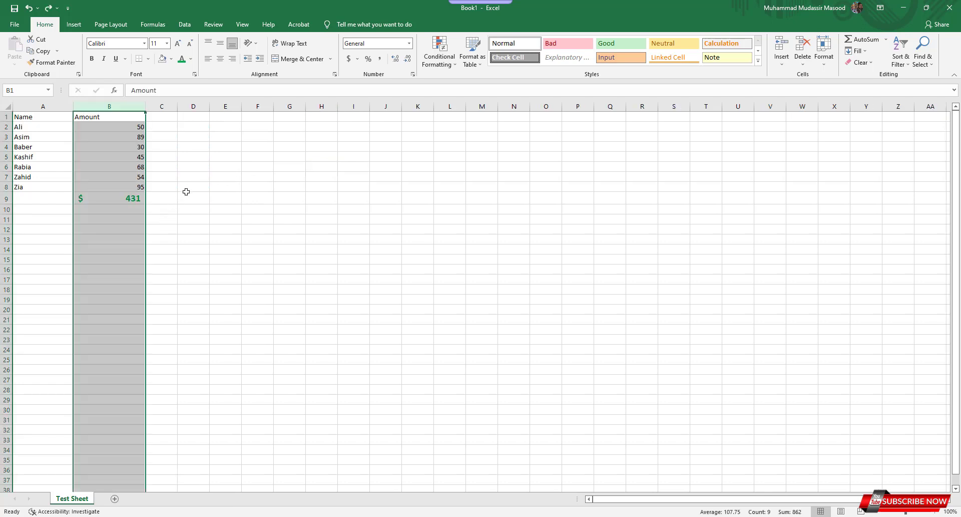
- Insert the empty column B again, shifting Amount and the $ 431 total to column C
right_click(111, 107)
click(153, 182)
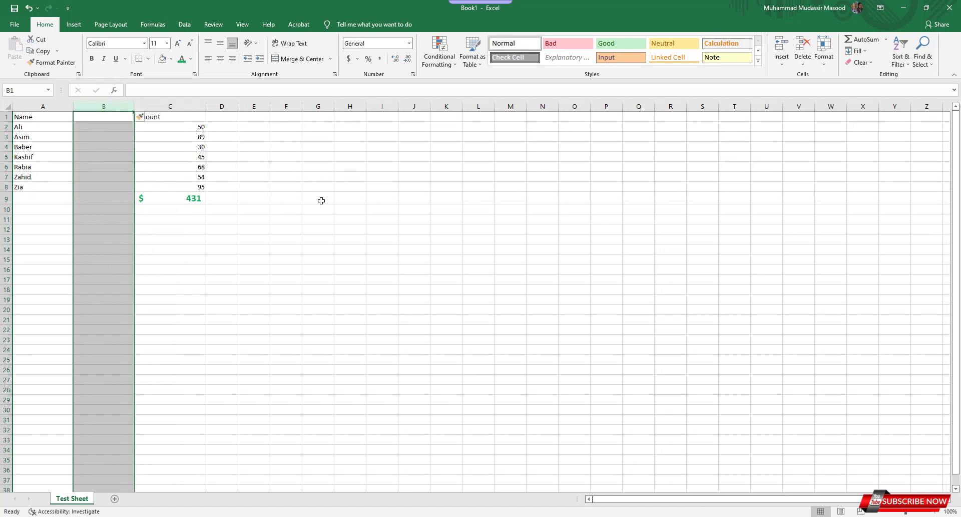
click(207, 253)
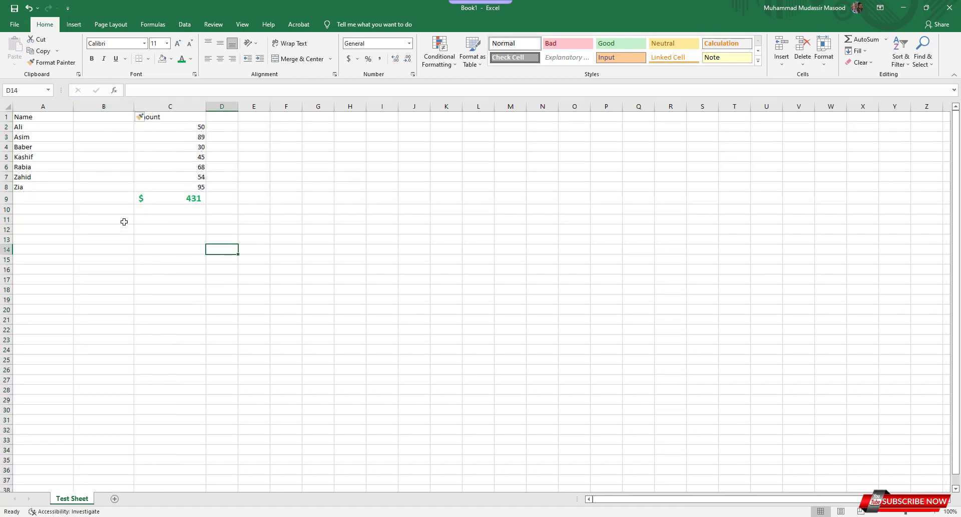
click(103, 122)
drag(103, 123, 95, 199)
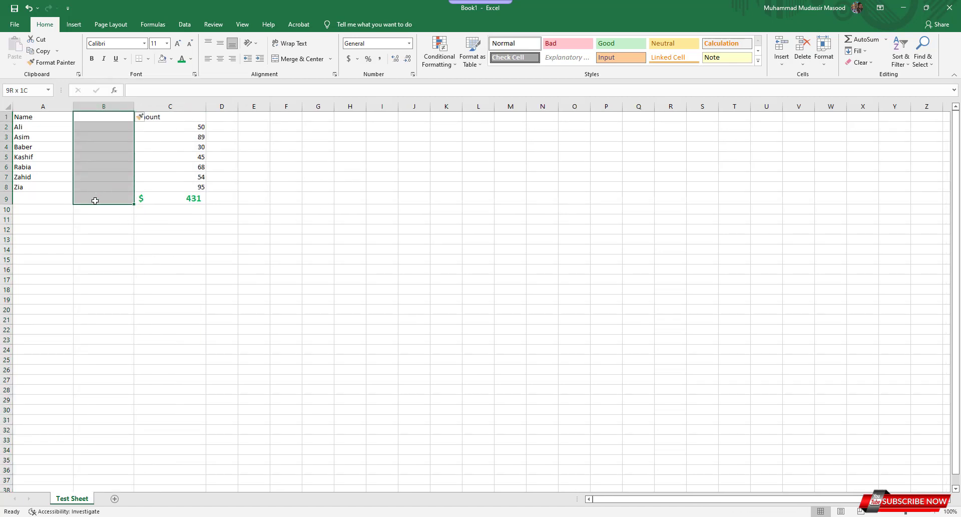
click(133, 259)
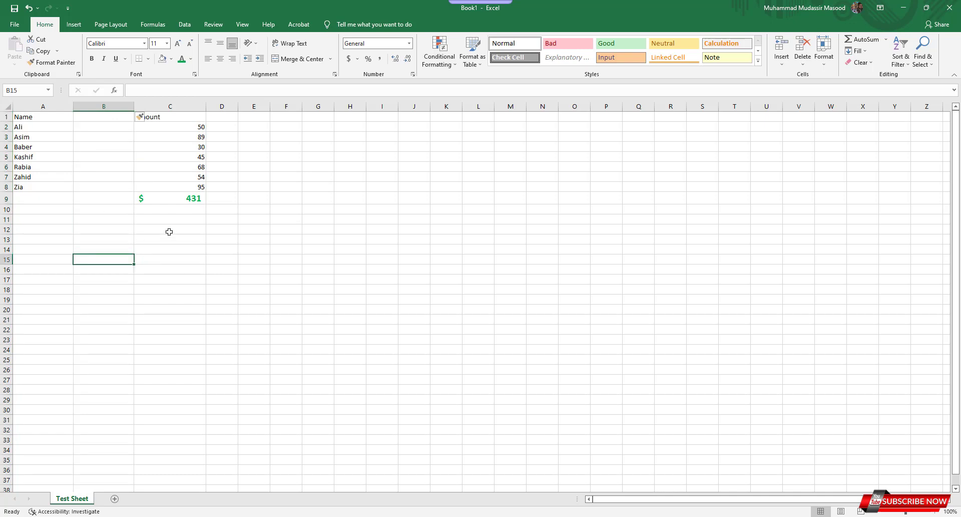
text(sdf)
key(Escape)
click(103, 118)
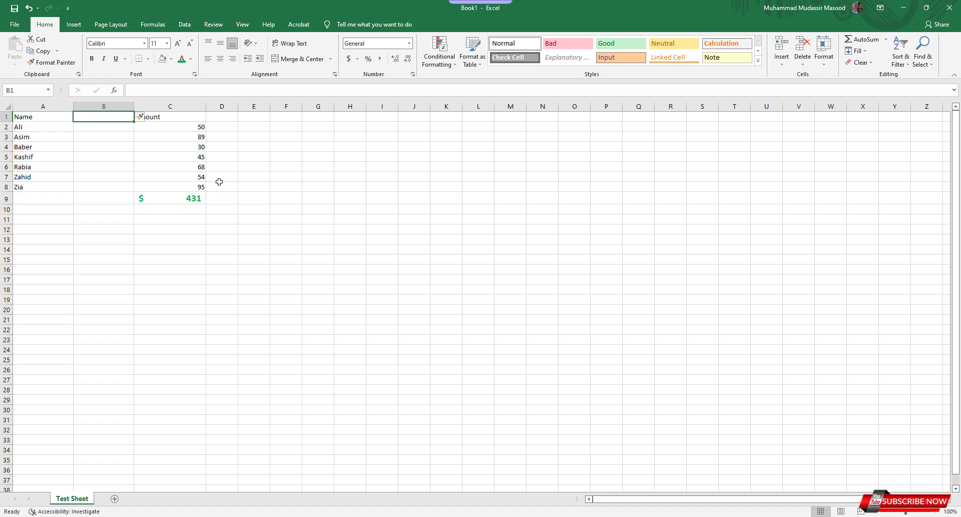
- Enter the heading 'Roll Number' in B1, then select the empty cells B2:B9
text(R)
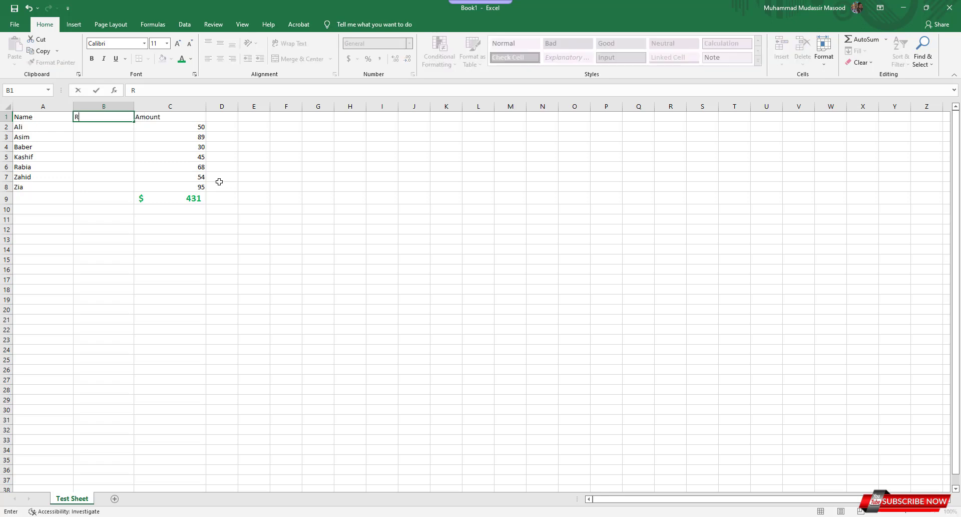
text(oll Nu)
text(mber)
key(Return)
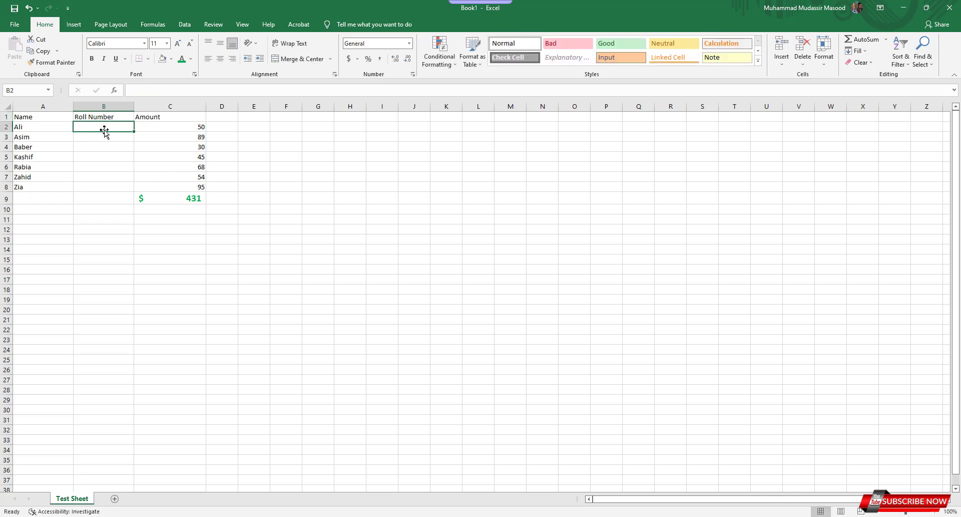
mouse_move(103, 128)
mouse_down()
mouse_move(100, 200)
mouse_move(112, 129)
mouse_up()
right_click(6, 136)
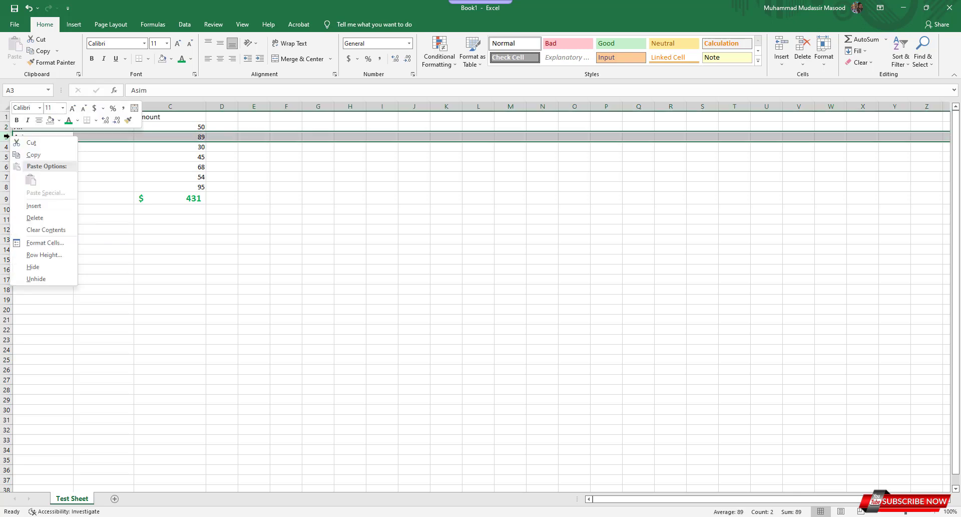
click(33, 206)
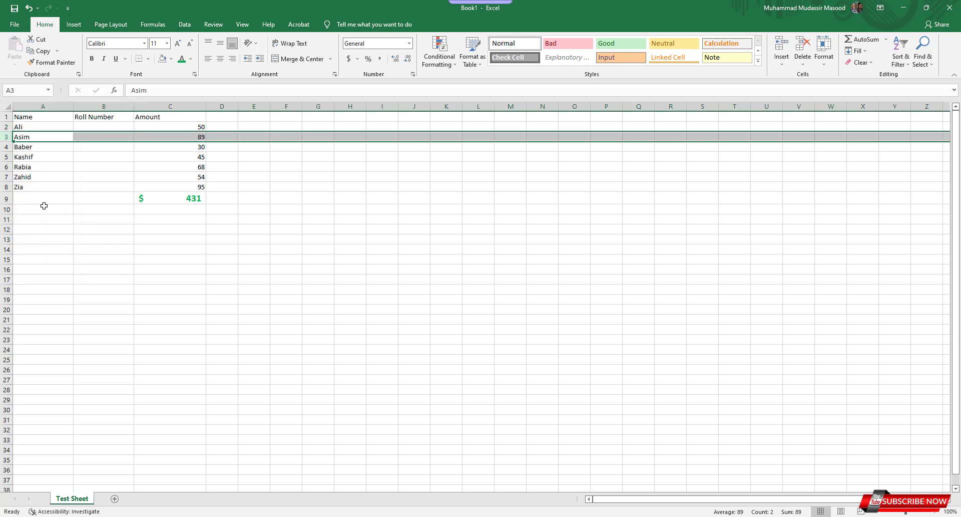
click(174, 287)
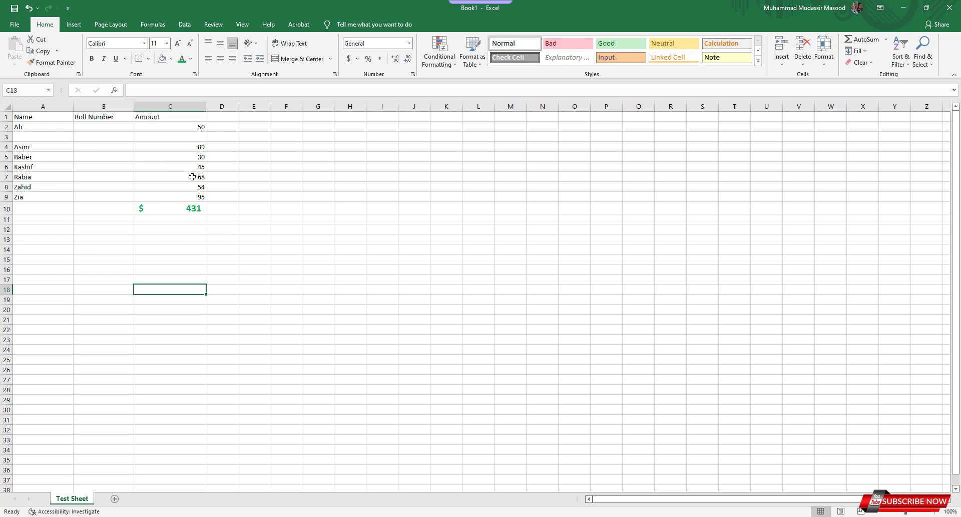
click(200, 139)
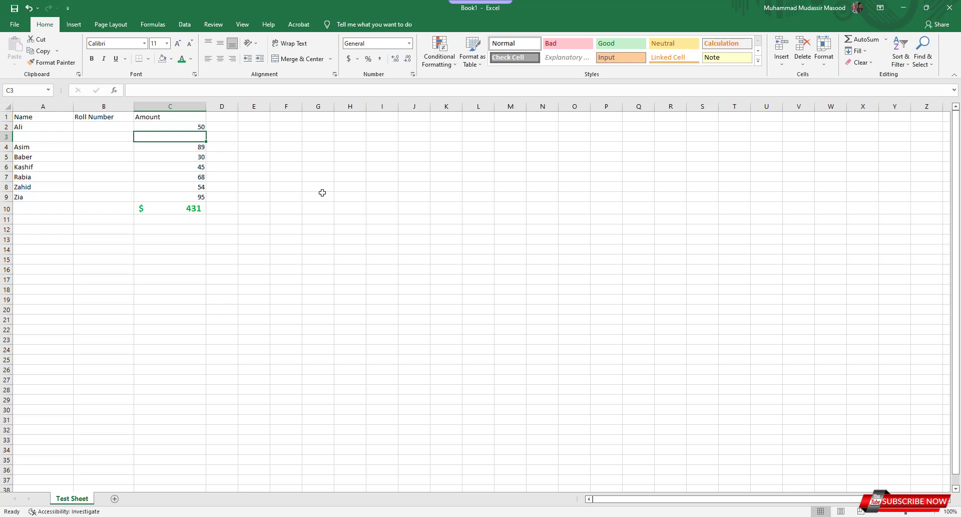
text(10)
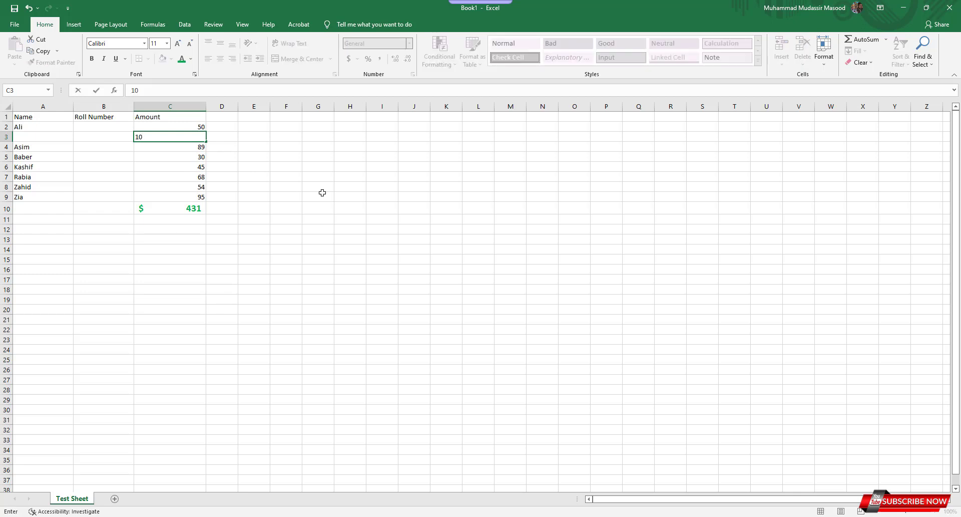
key(Return)
click(196, 209)
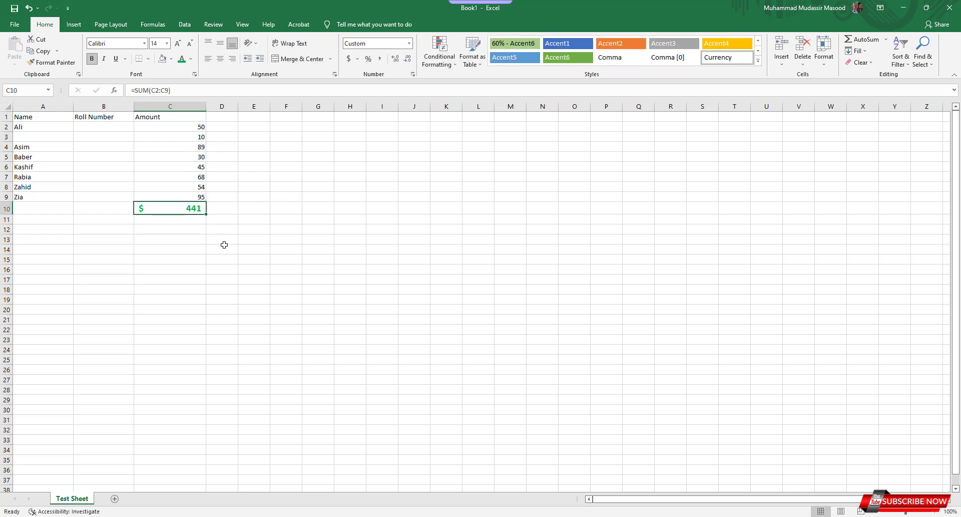
click(199, 90)
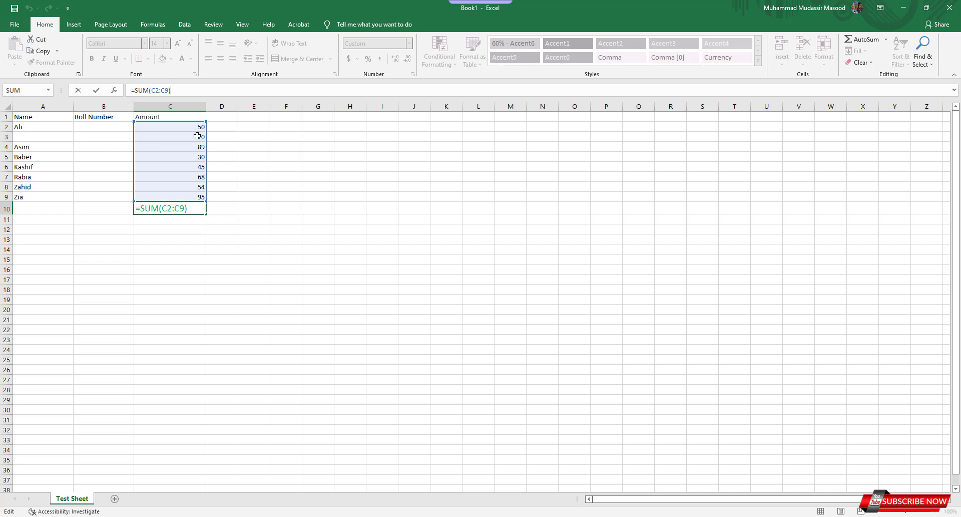
click(198, 136)
key(Delete)
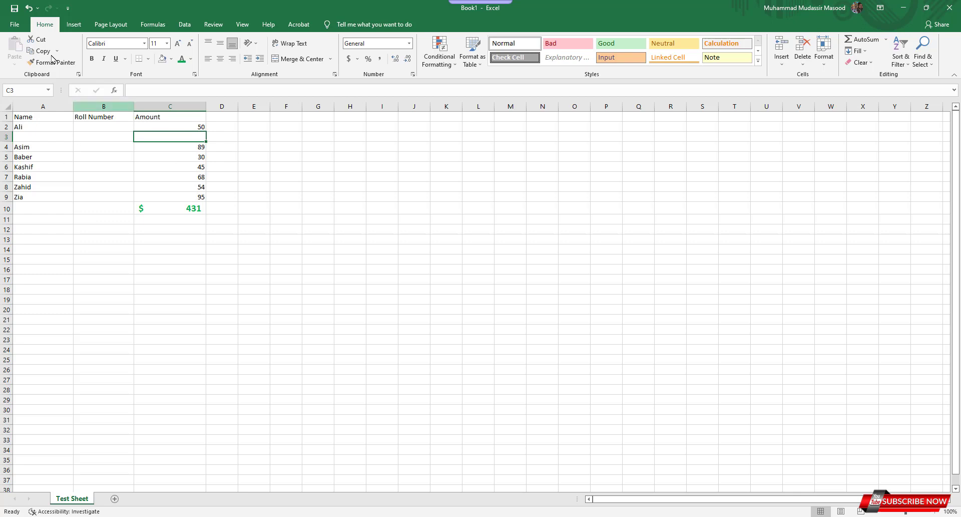
right_click(5, 136)
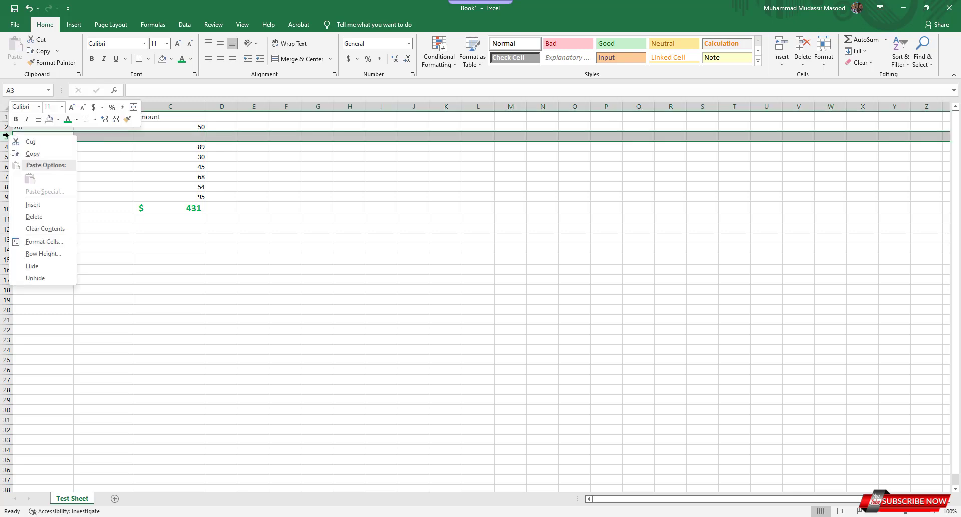
click(53, 217)
click(228, 291)
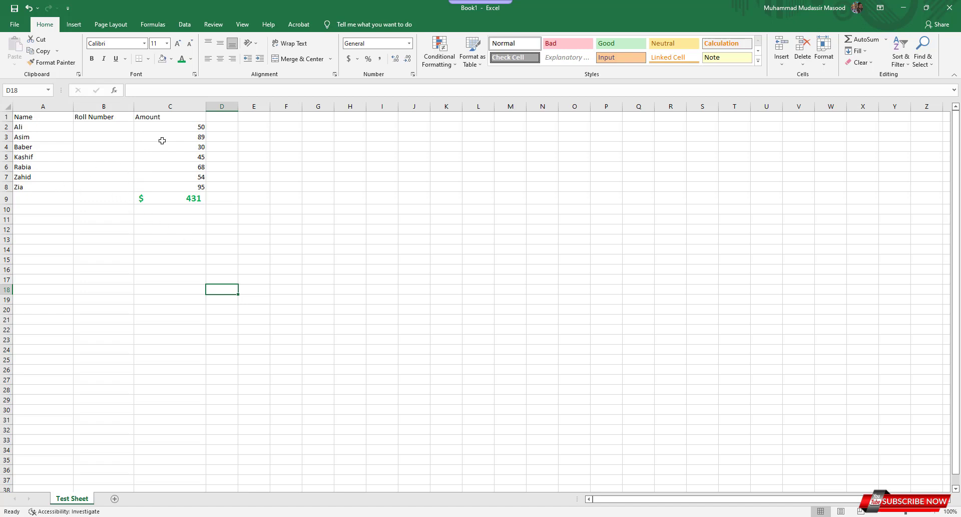
- Bring up and dismiss the cell options for C3 and A3 without making changes
click(184, 139)
right_click(184, 139)
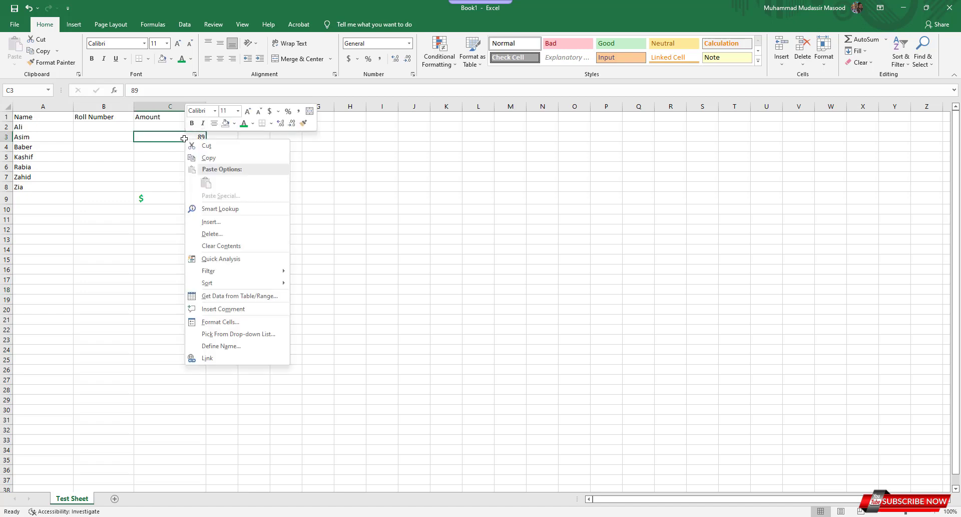
click(534, 8)
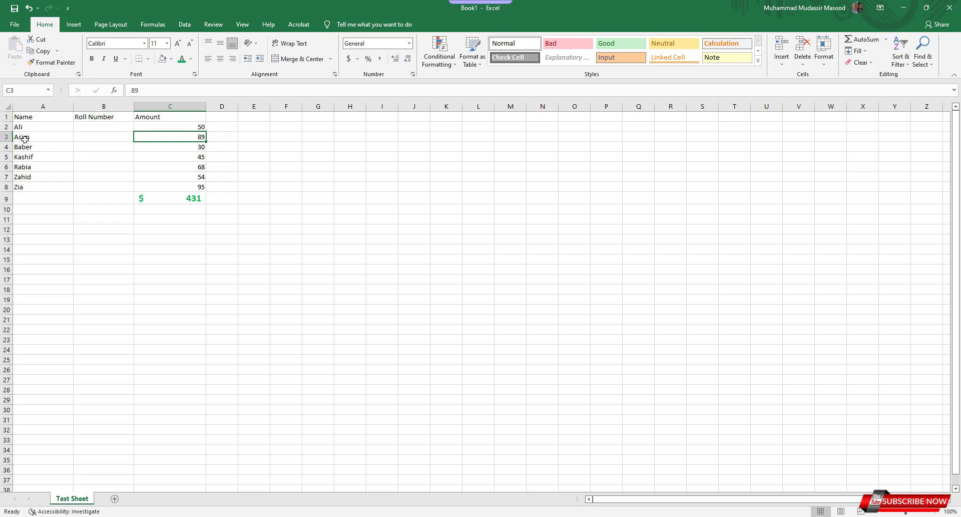
right_click(25, 139)
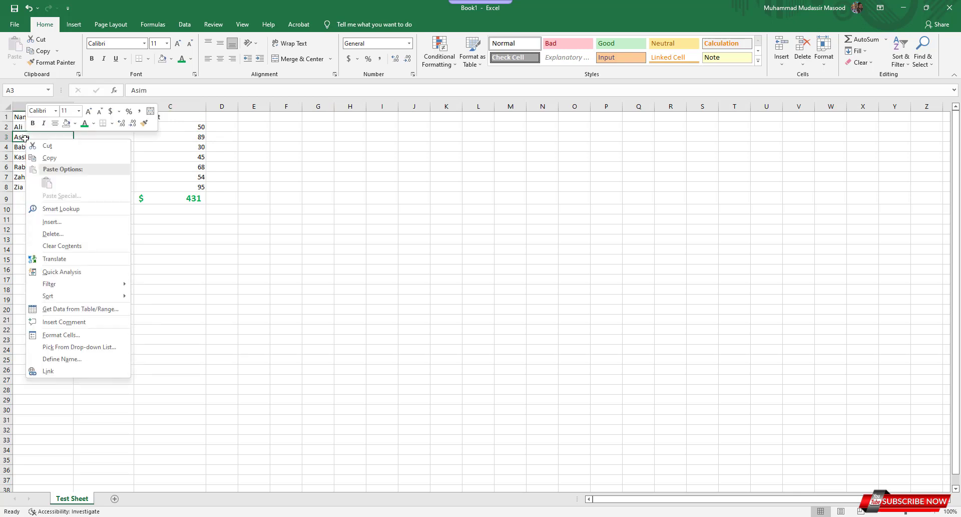
key(Escape)
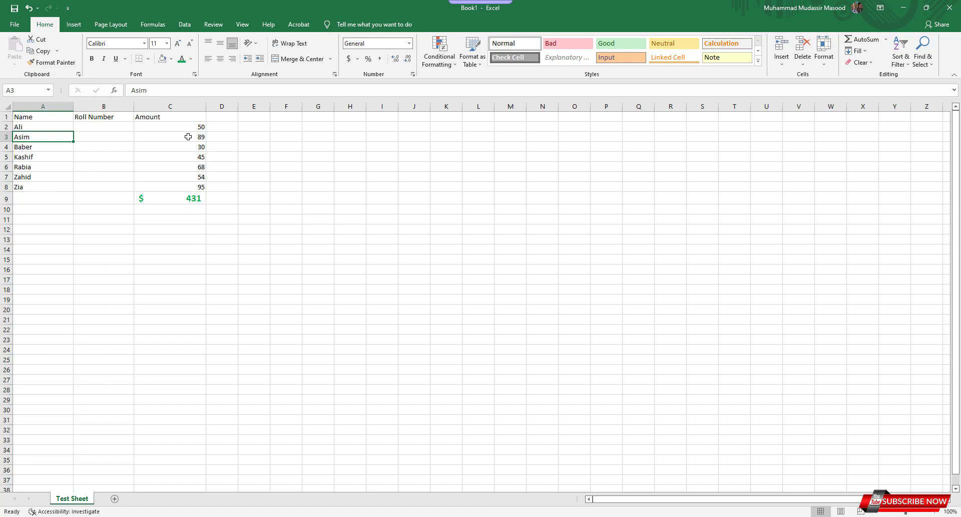
- Select the amounts in C3 and C4, then check cell A4's options and end with A4 selected
click(188, 136)
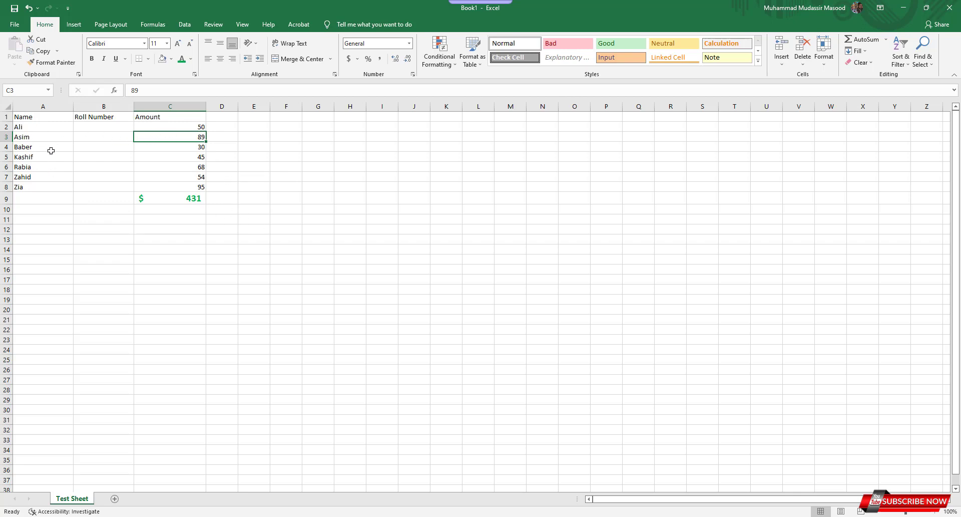
click(185, 145)
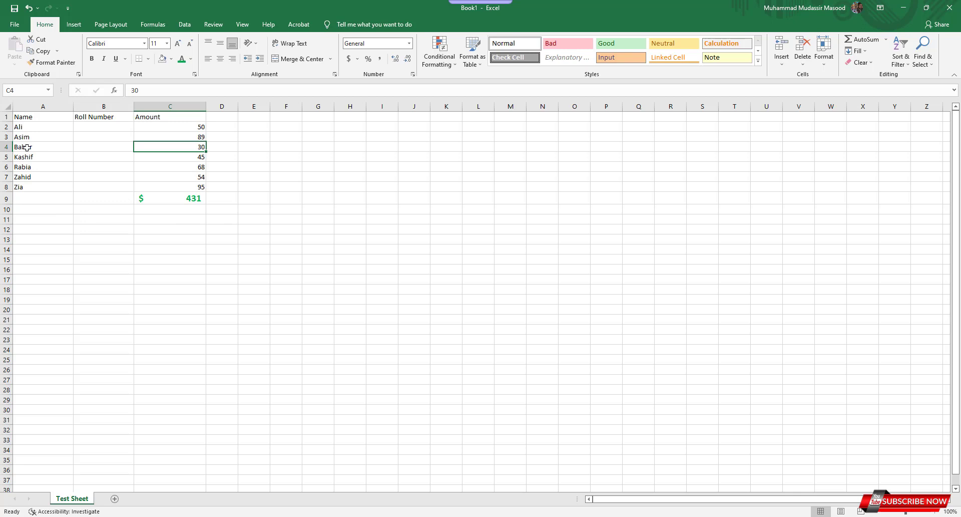
click(27, 148)
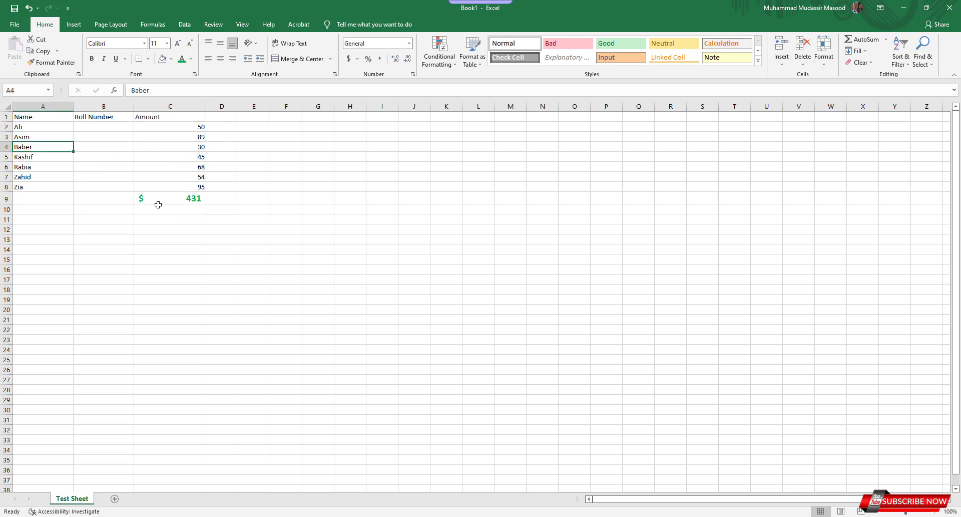
right_click(25, 148)
key(Escape)
click(30, 136)
click(31, 146)
right_click(30, 146)
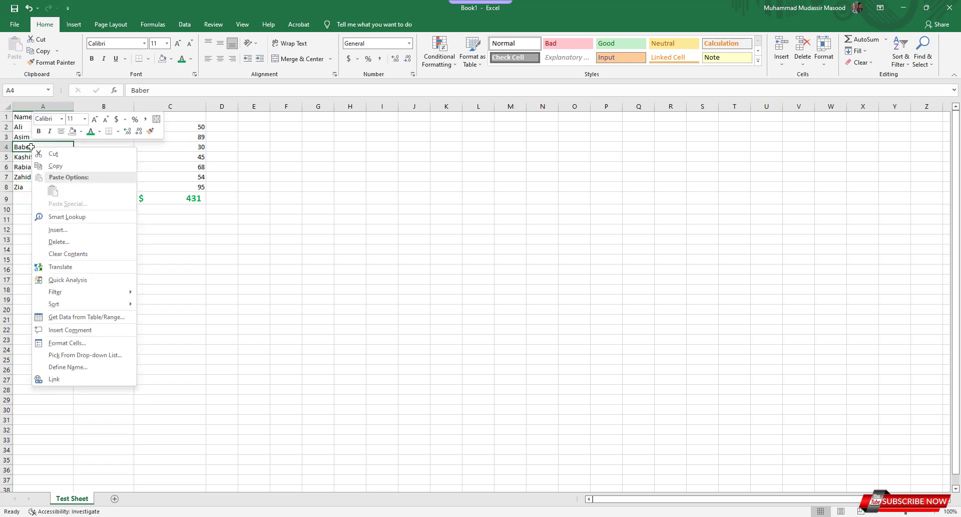
click(65, 231)
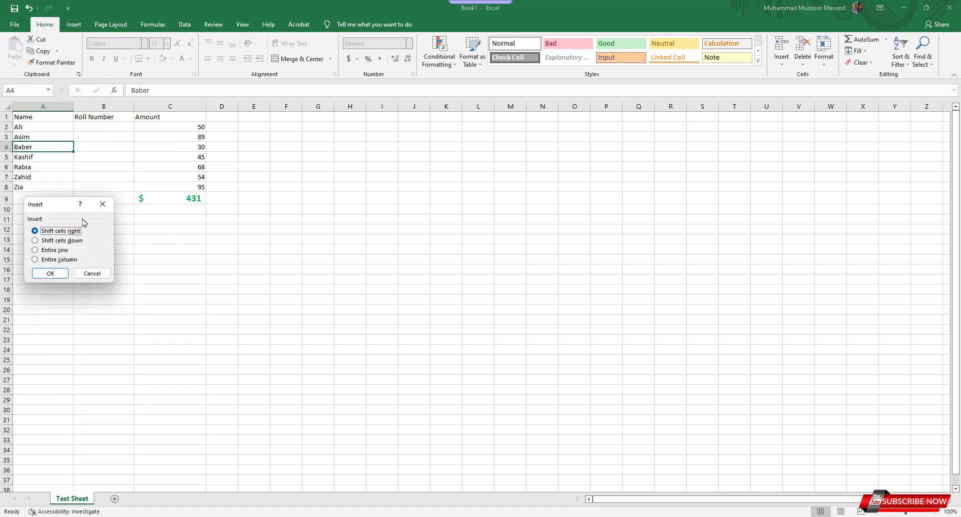
drag(56, 205, 303, 150)
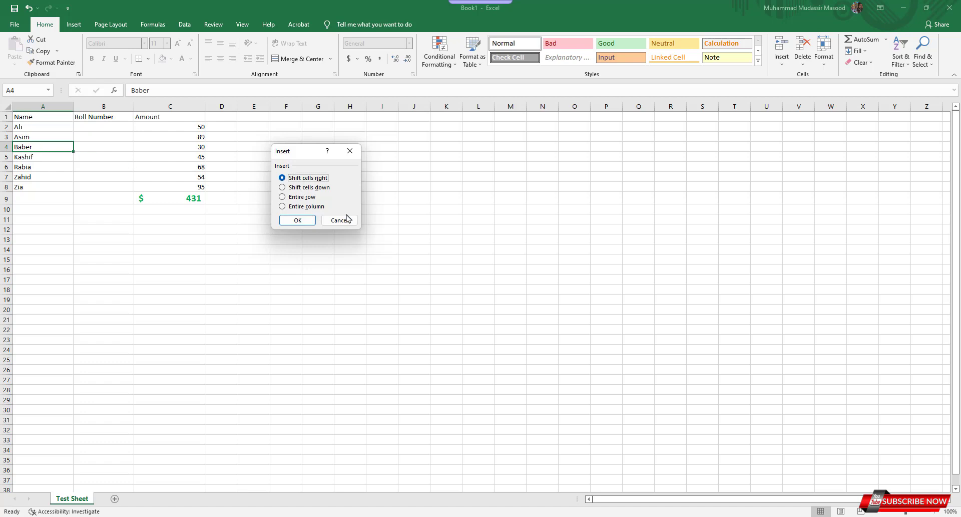
click(310, 188)
click(304, 224)
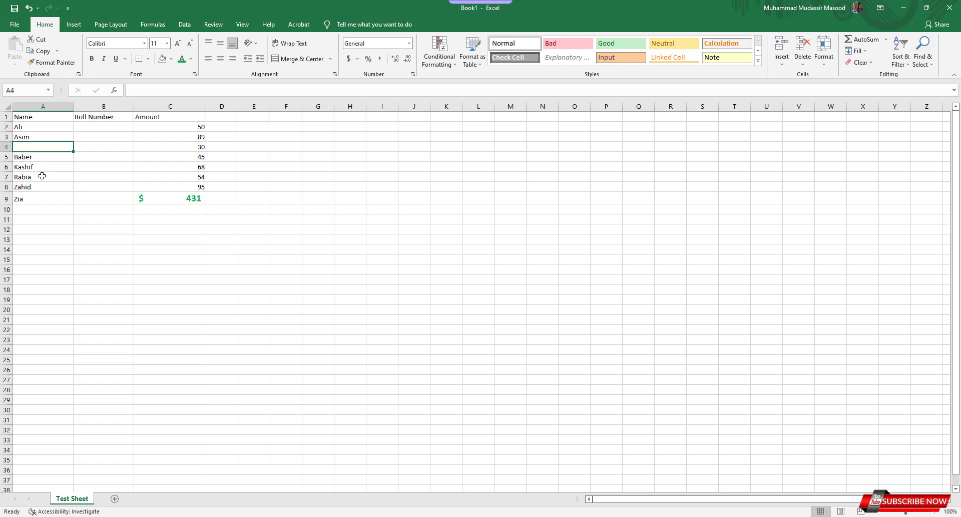
drag(197, 130, 200, 187)
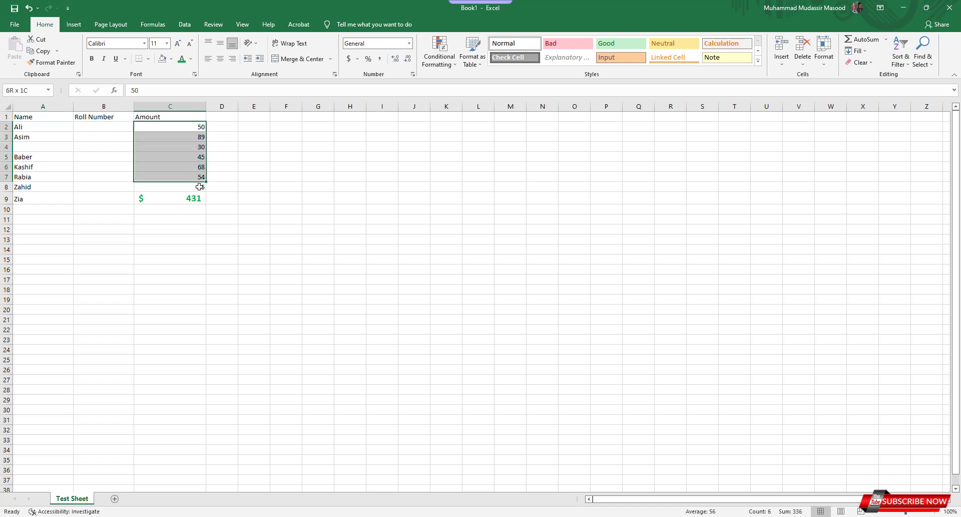
click(185, 241)
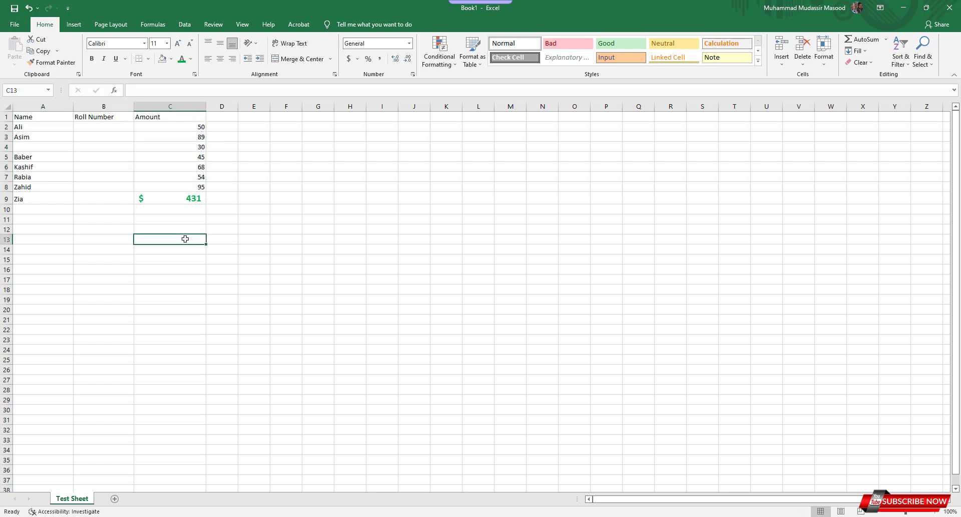
drag(200, 128, 204, 186)
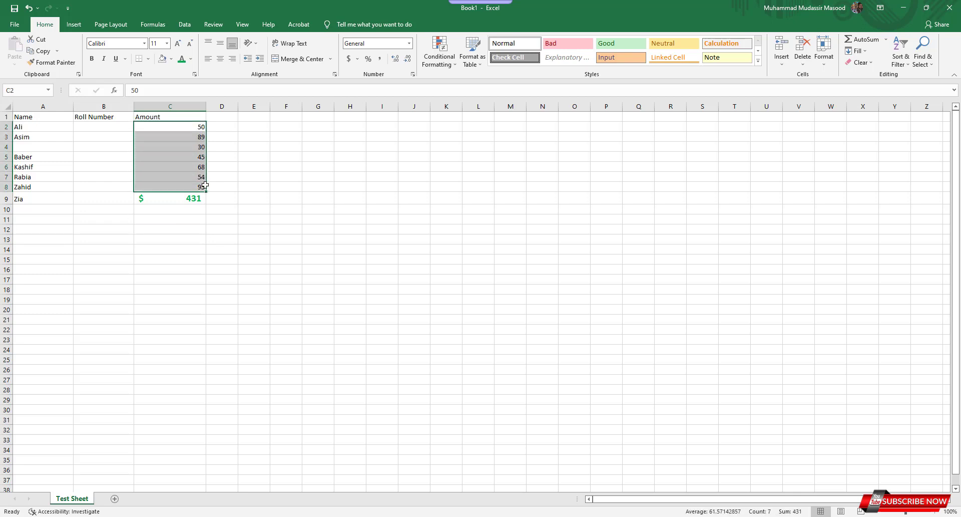
click(223, 242)
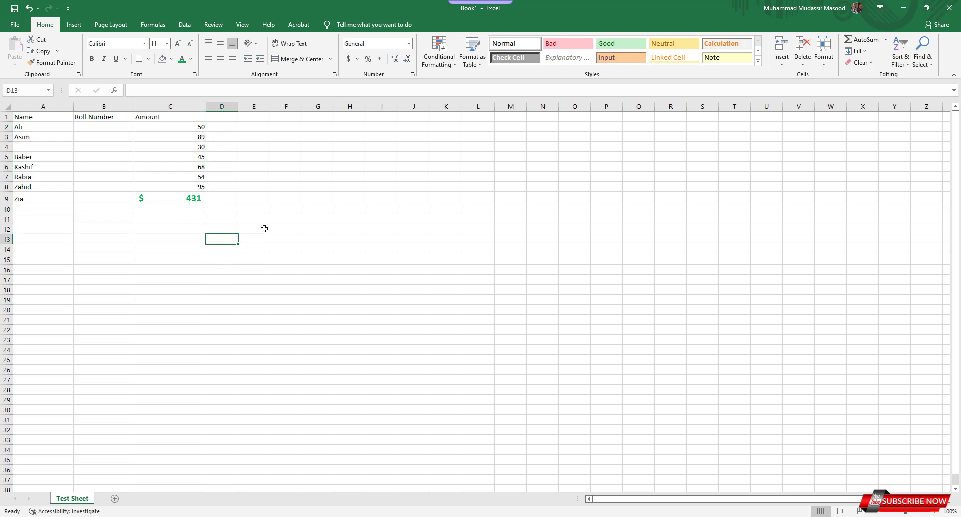
click(35, 150)
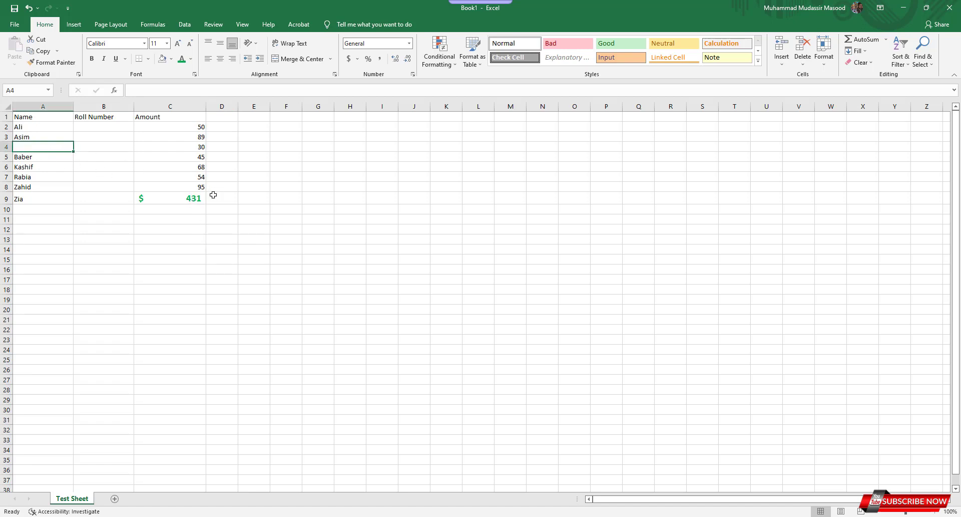
key(ctrl+z)
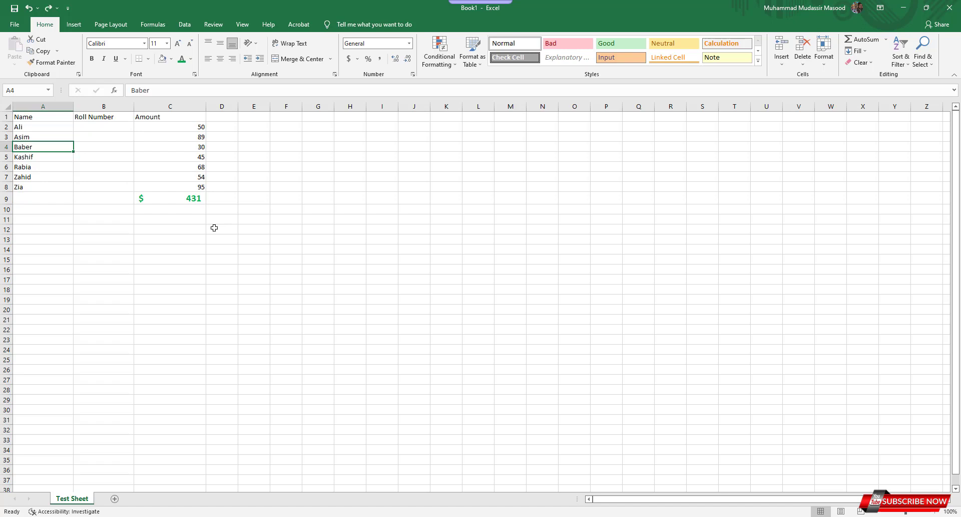
click(32, 180)
key(Down)
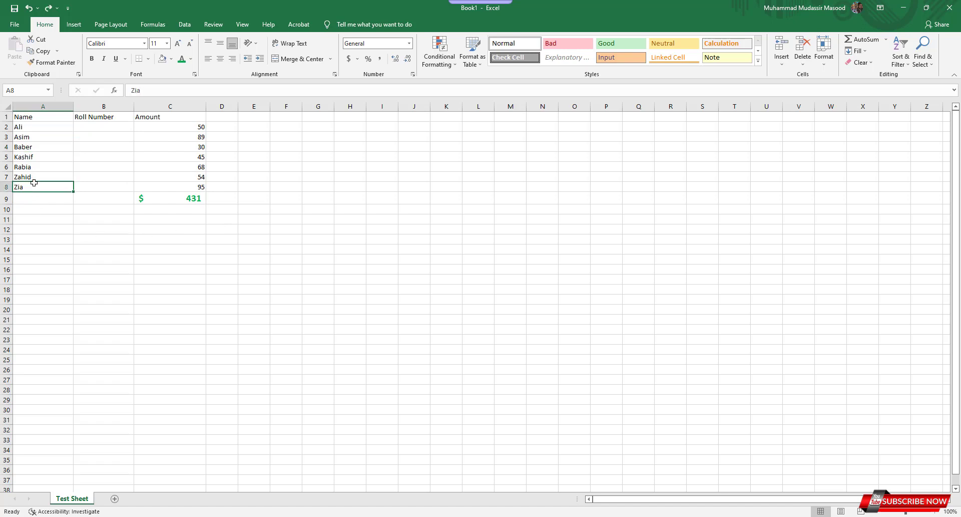
click(46, 133)
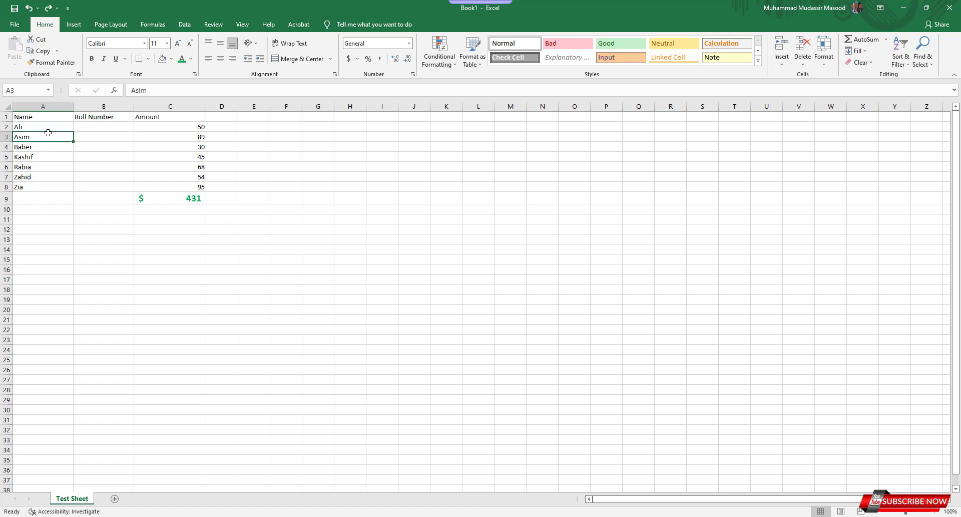
click(43, 126)
click(42, 116)
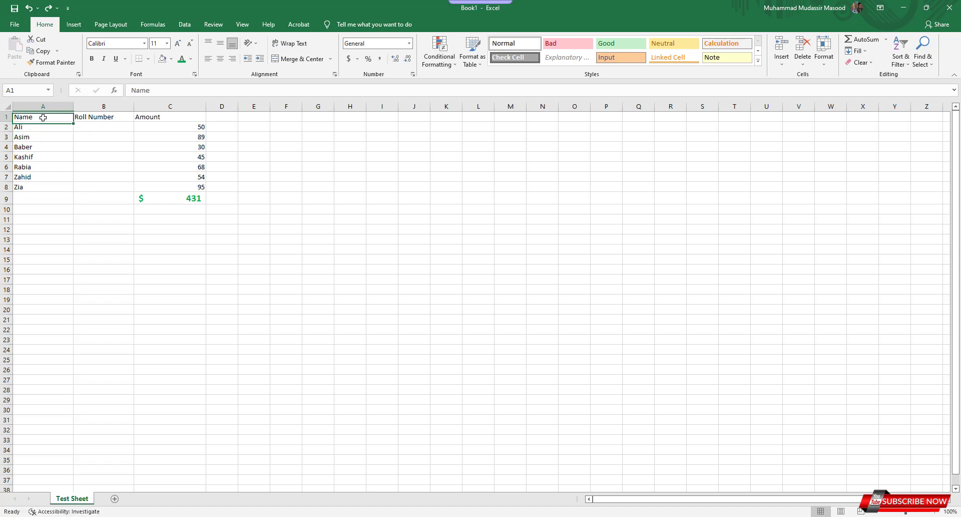
mouse_move(435, 516)
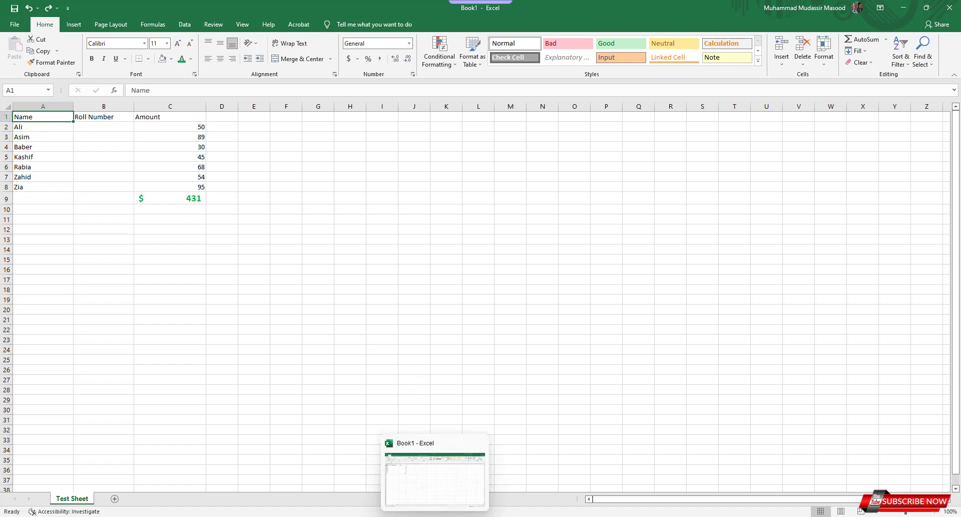
click(35, 137)
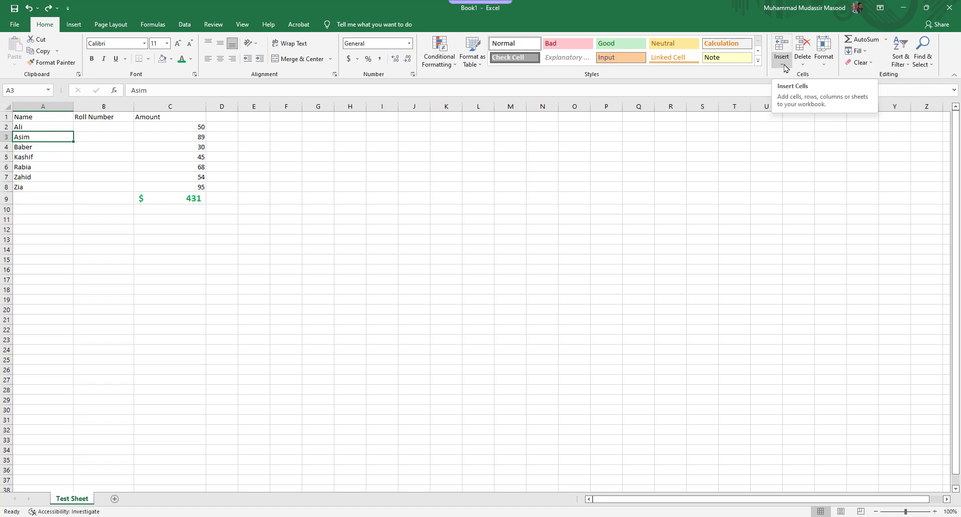
click(784, 67)
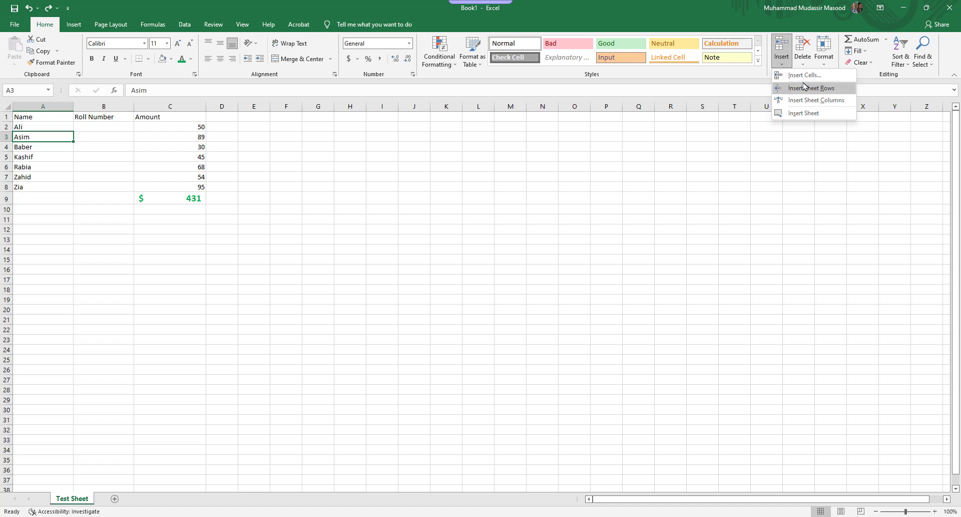
click(89, 138)
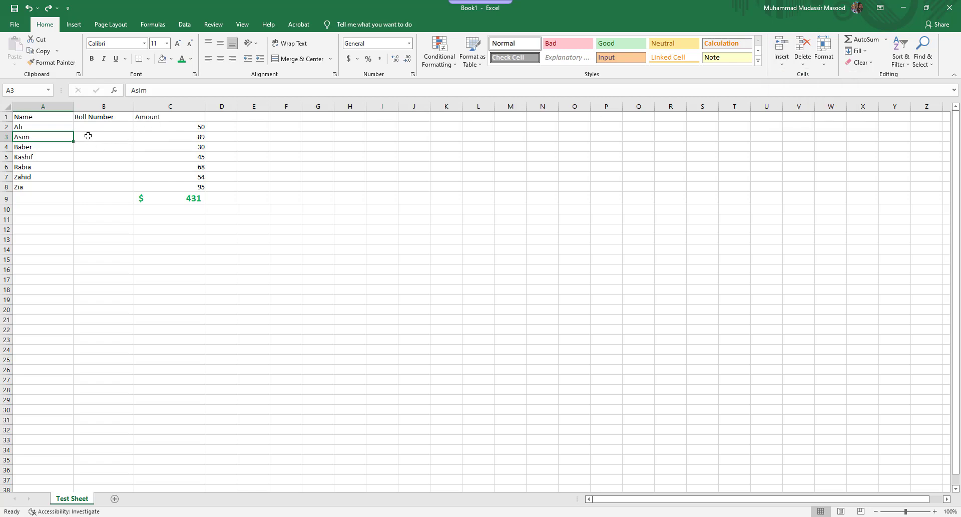
click(88, 136)
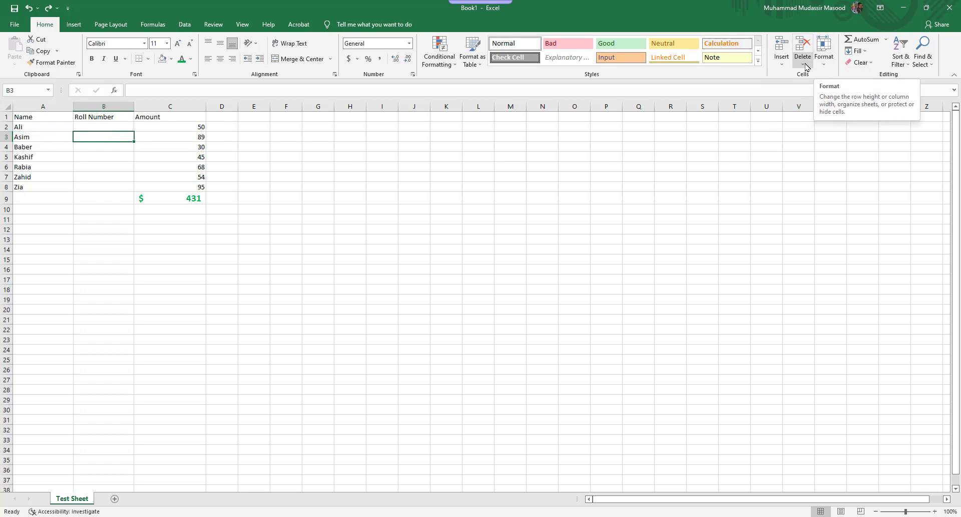
click(804, 64)
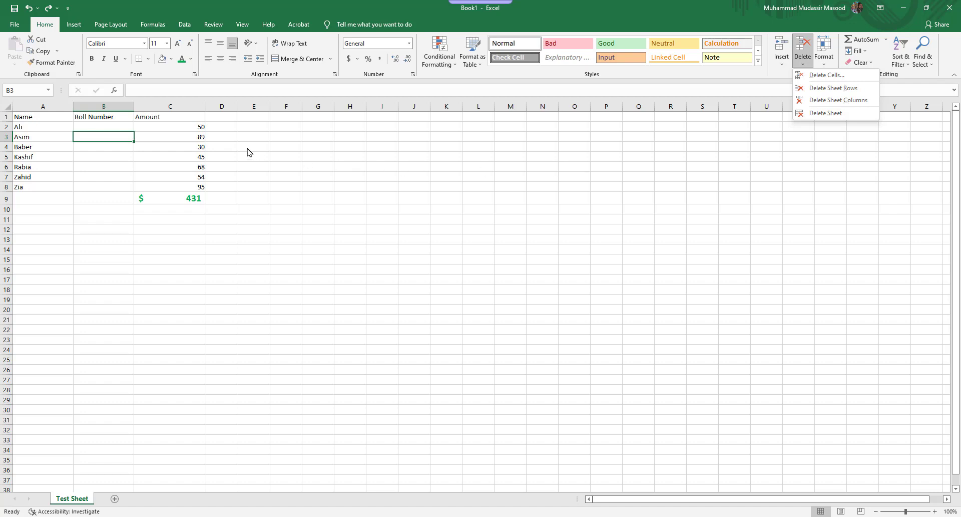
click(78, 137)
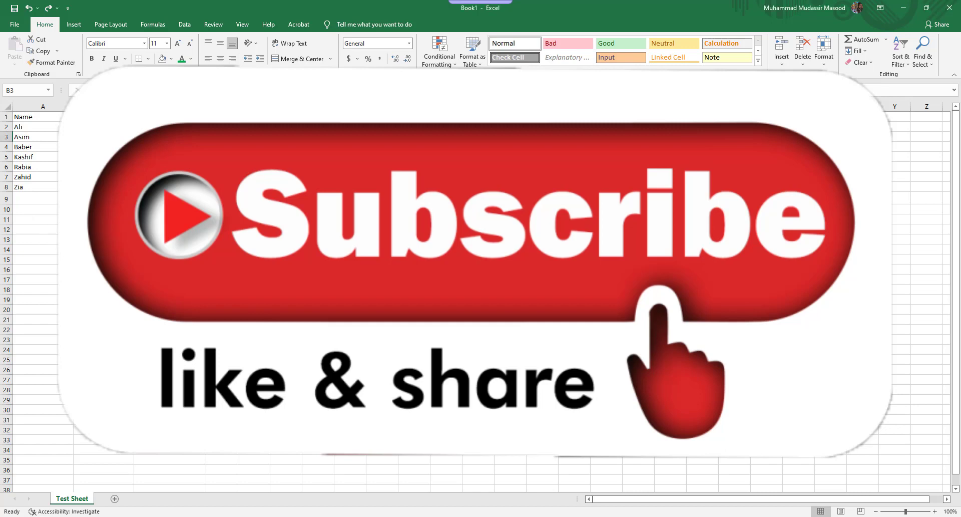
mouse_move(39, 117)
mouse_down()
mouse_move(235, 199)
mouse_move(195, 209)
mouse_up()
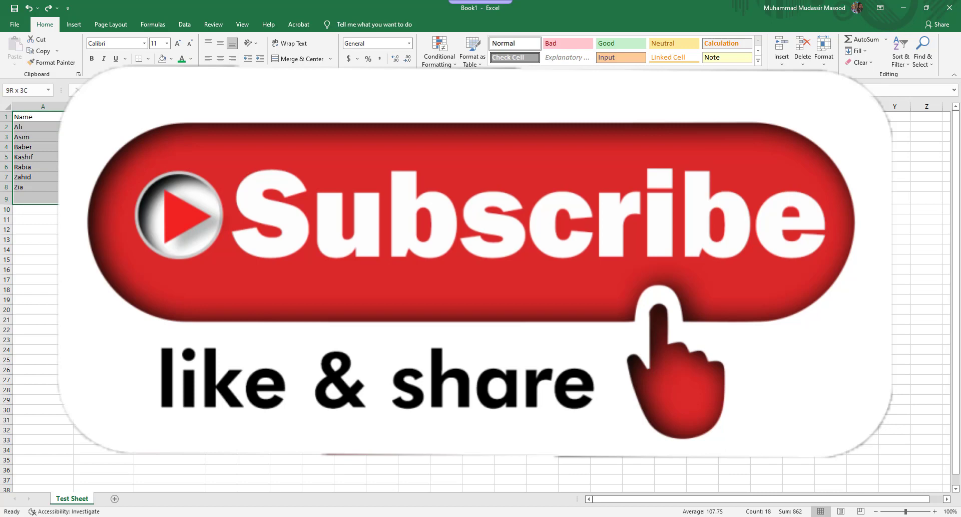
click(278, 249)
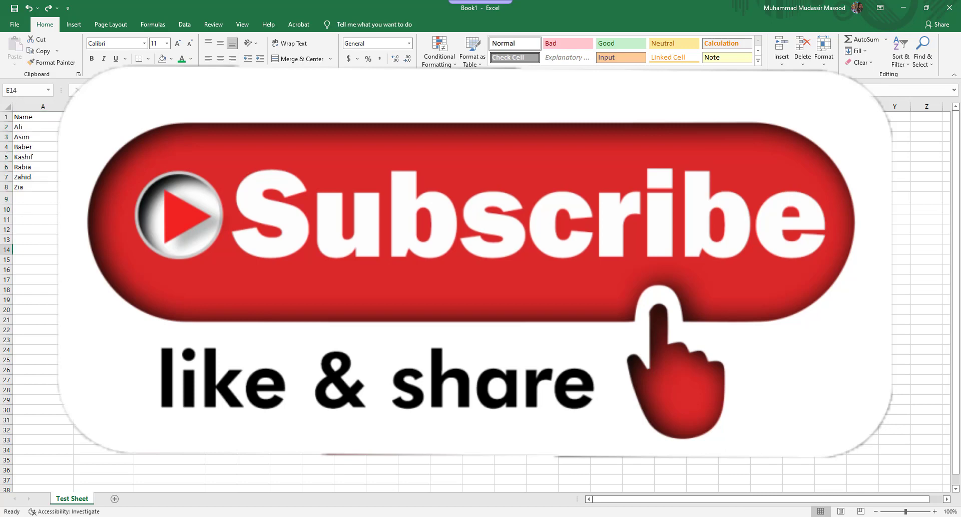